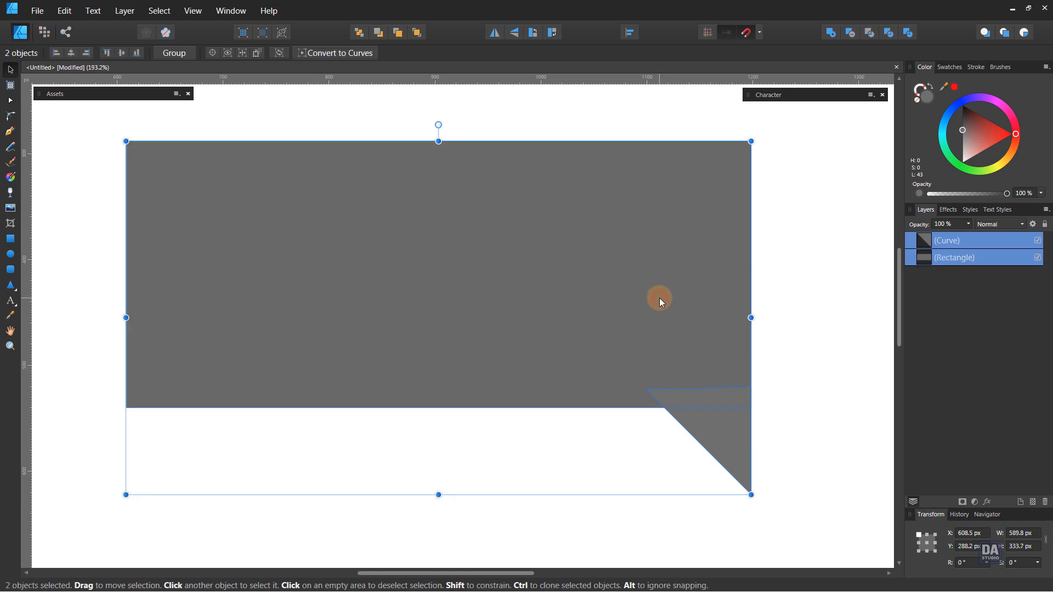
# Merge the grey rectangle and the triangular tail into one speech-bubble shape with the Add operation
pyautogui.click(831, 34)
pyautogui.click(828, 297)
pyautogui.press('space')
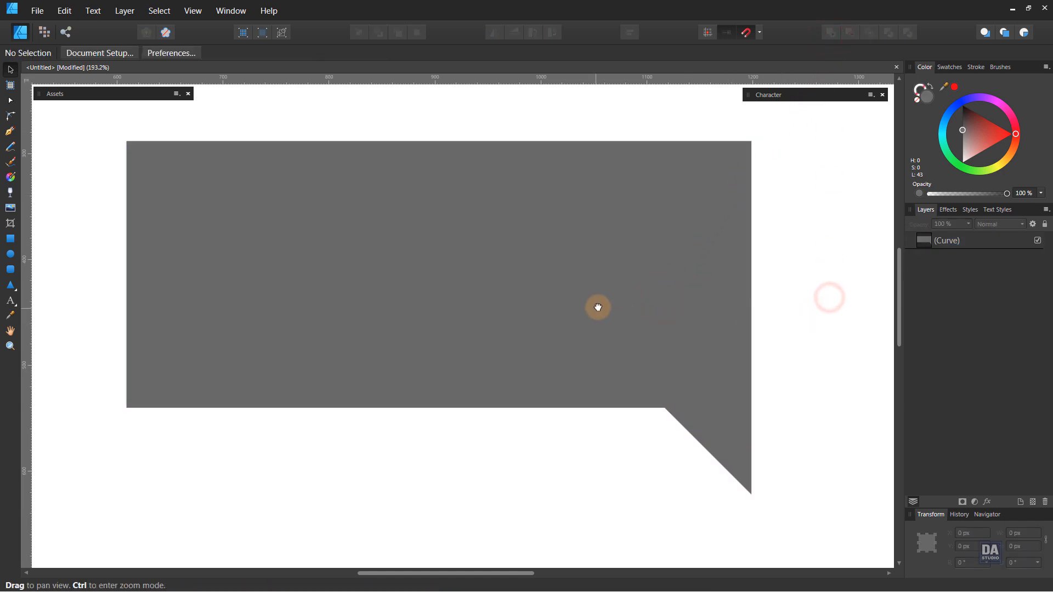
pyautogui.moveTo(598, 307); pyautogui.dragTo(623, 327)
# Round the bubble's two left corners and its upper-right corner with the Corner tool until the left end forms a semicircle
pyautogui.click(603, 327)
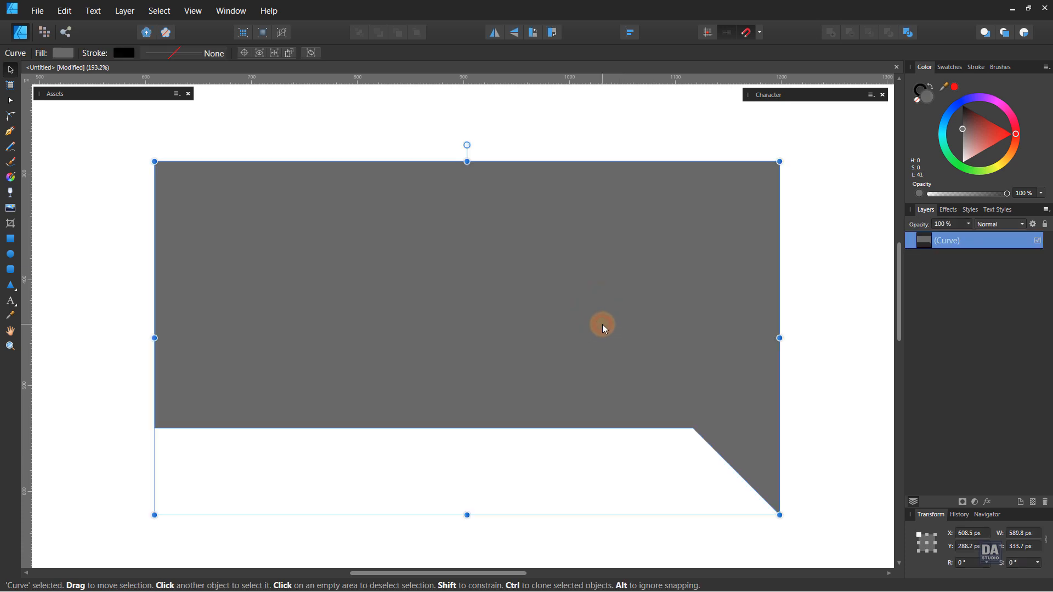
pyautogui.click(11, 116)
pyautogui.moveTo(141, 151); pyautogui.dragTo(269, 498)
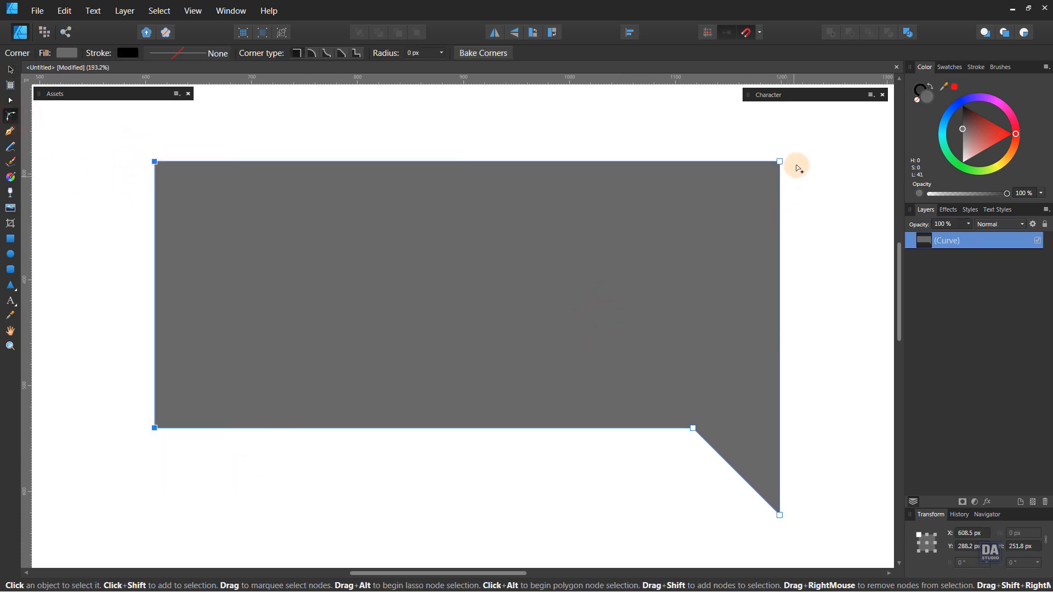
pyautogui.moveTo(798, 155); pyautogui.dragTo(645, 294)
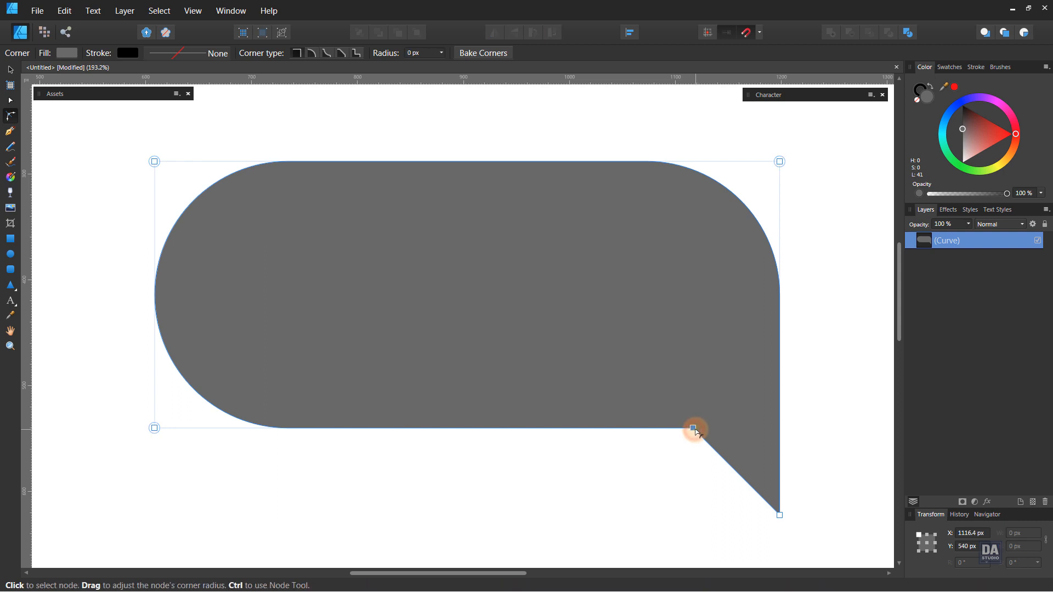
# Round the inner corner where the tail meets the bubble's lower edge to a radius of about 80.5 px
pyautogui.moveTo(693, 428); pyautogui.dragTo(641, 505)
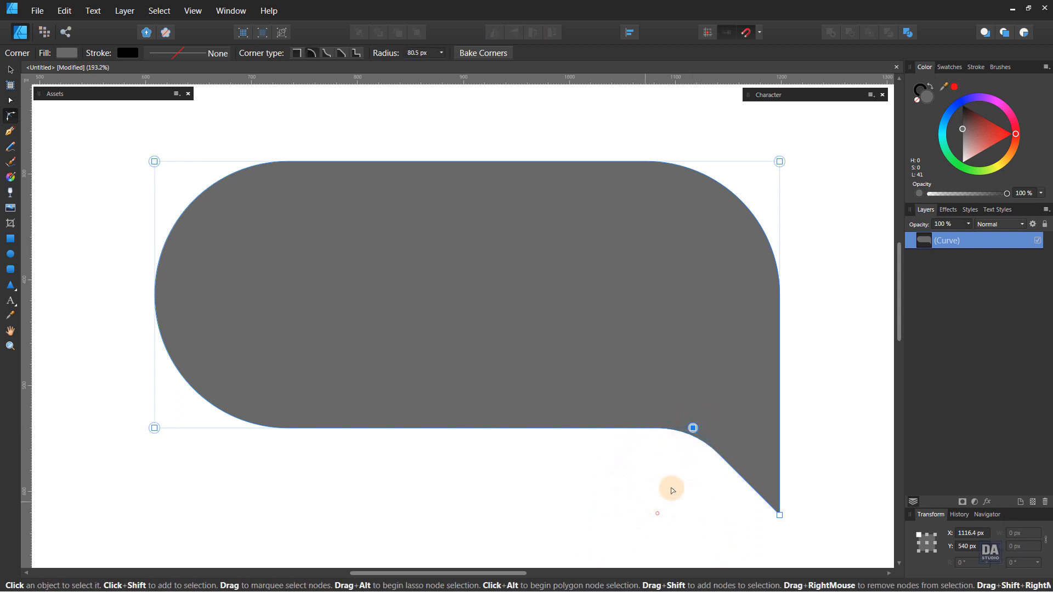
pyautogui.click(817, 432)
pyautogui.scroll(-3, 570, 326)
pyautogui.scroll(1, 378, 287)
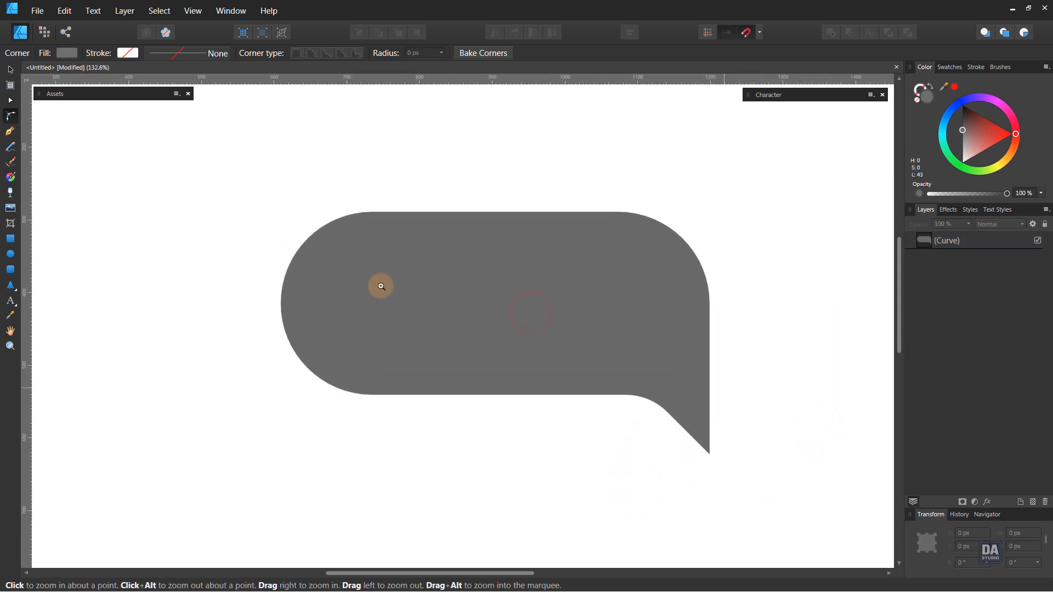
# Bake the rounded corners into the speech bubble's curve
pyautogui.press('v')
pyautogui.click(629, 370)
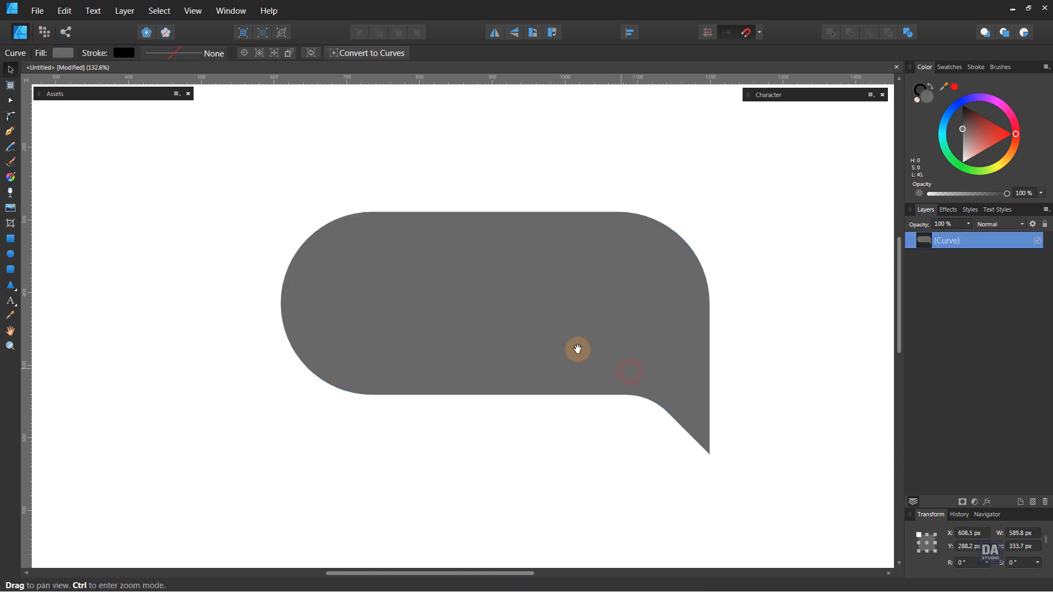
pyautogui.scroll(2, 583, 344)
pyautogui.rightClick(949, 247)
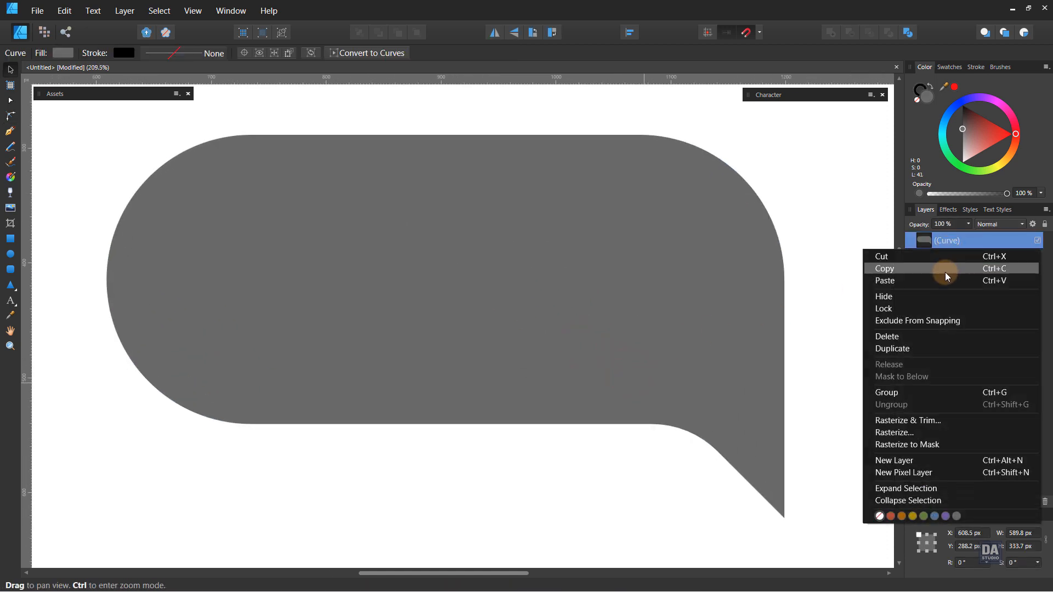
pyautogui.click(708, 318)
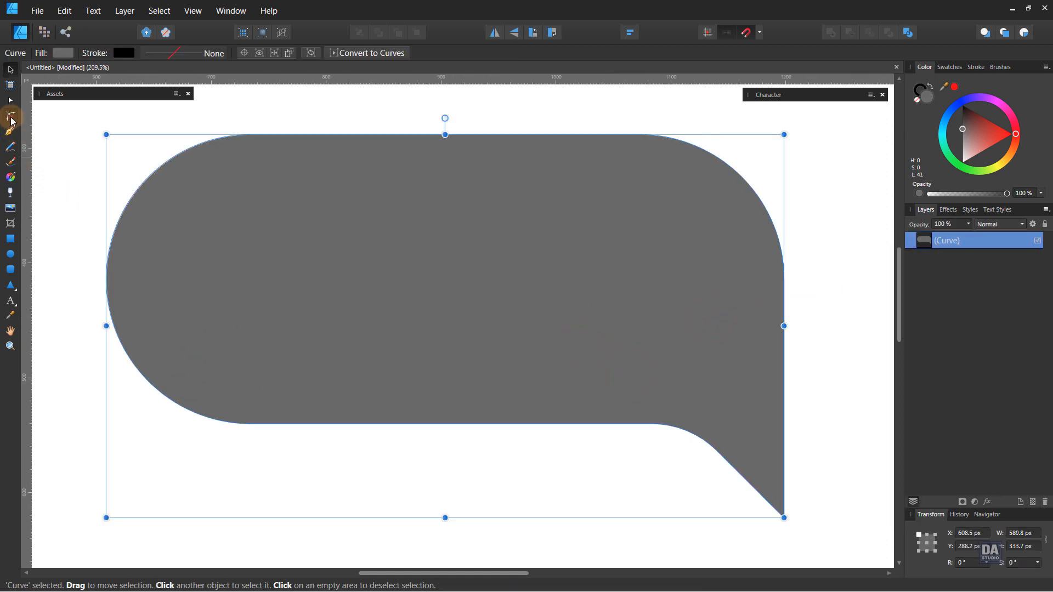
pyautogui.click(10, 116)
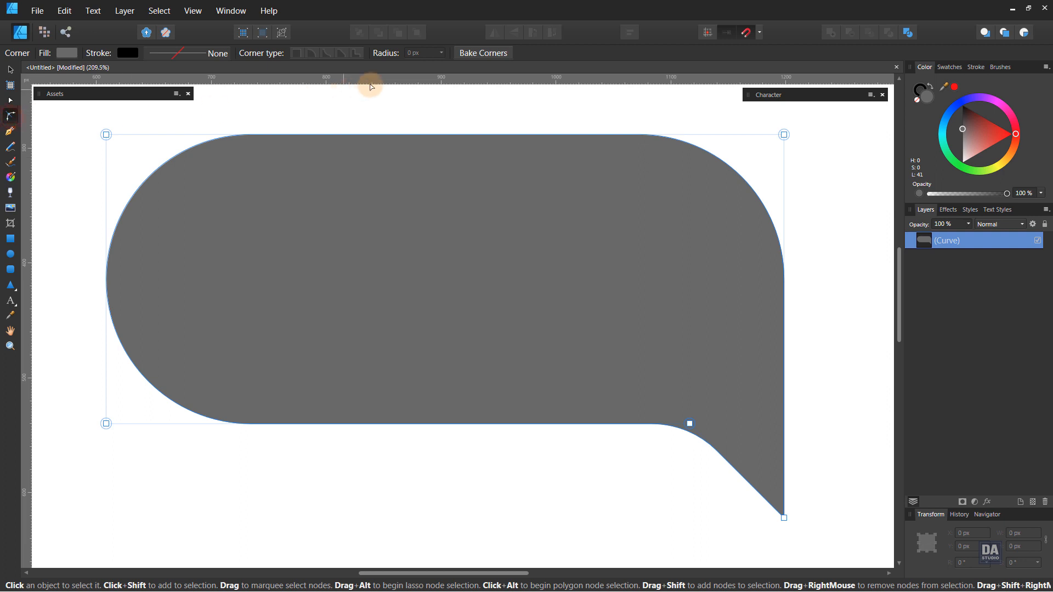
pyautogui.click(483, 60)
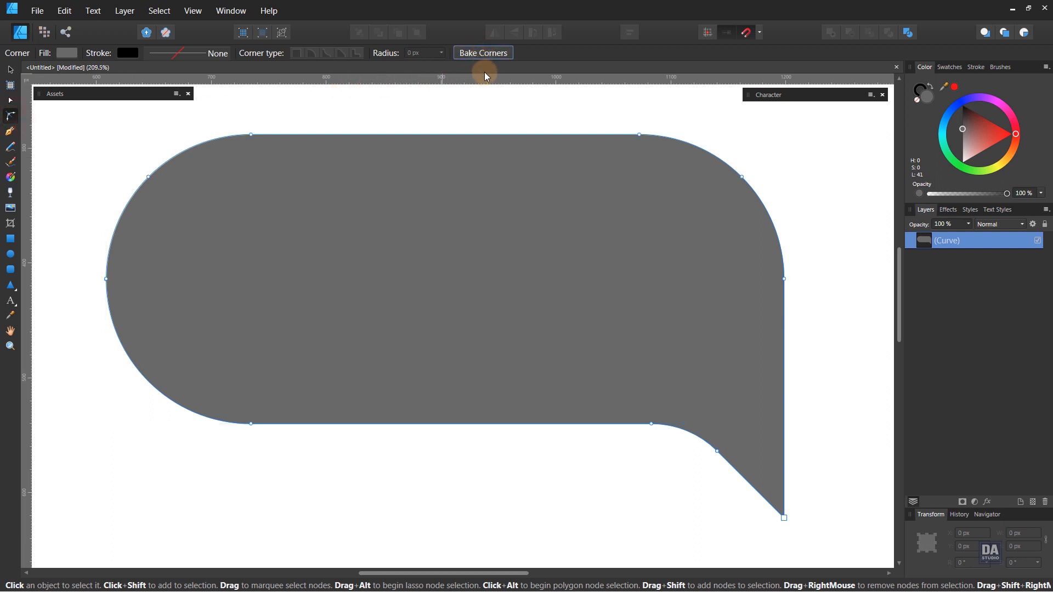
# Duplicate the speech bubble and lighten the copy's grey fill to a lightness of 53
pyautogui.press('v')
pyautogui.rightClick(955, 245)
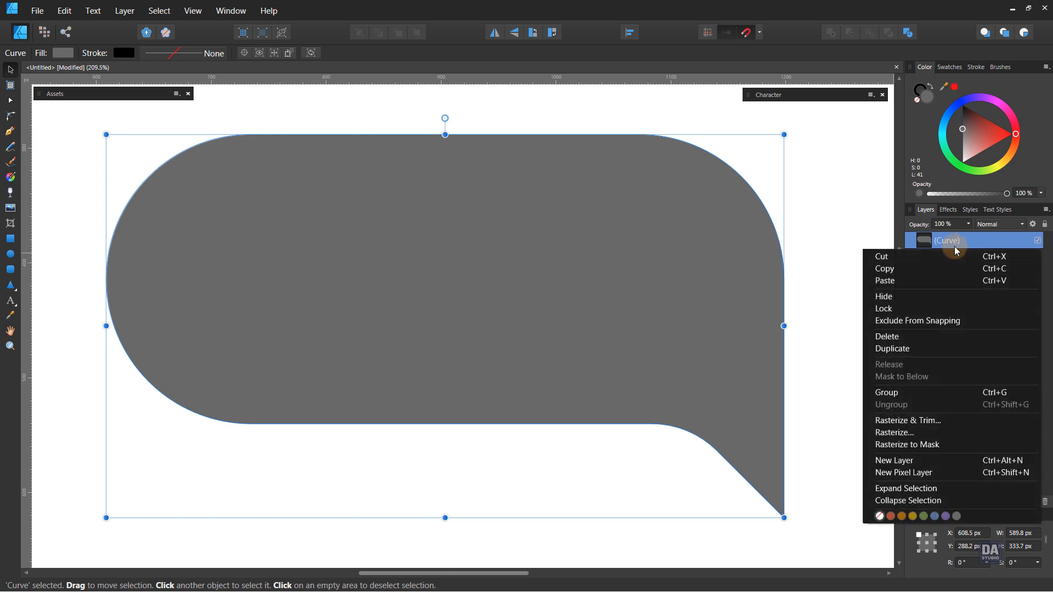
pyautogui.click(946, 349)
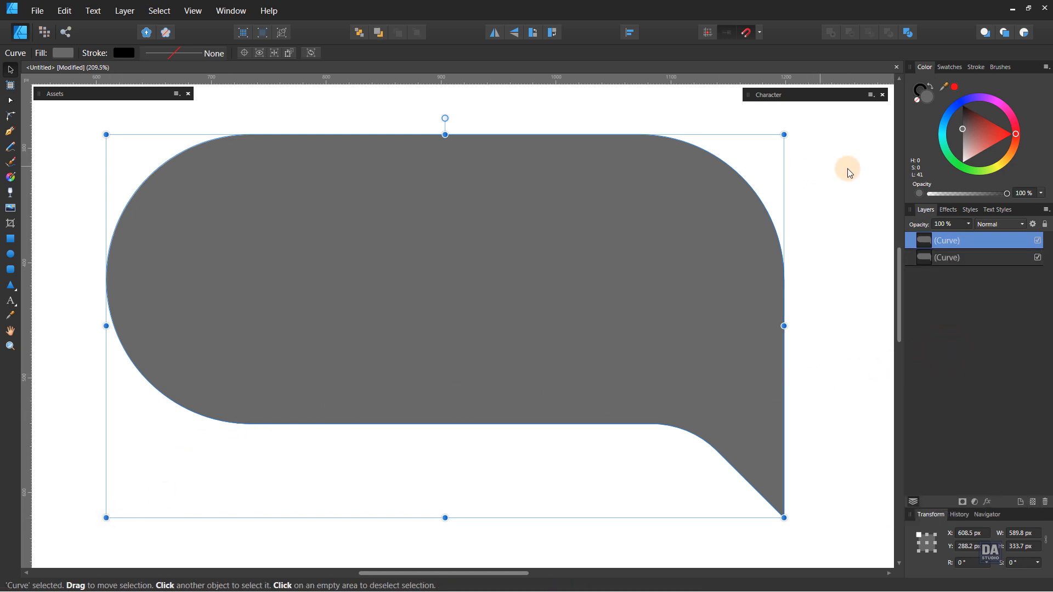
pyautogui.moveTo(966, 128); pyautogui.dragTo(963, 136)
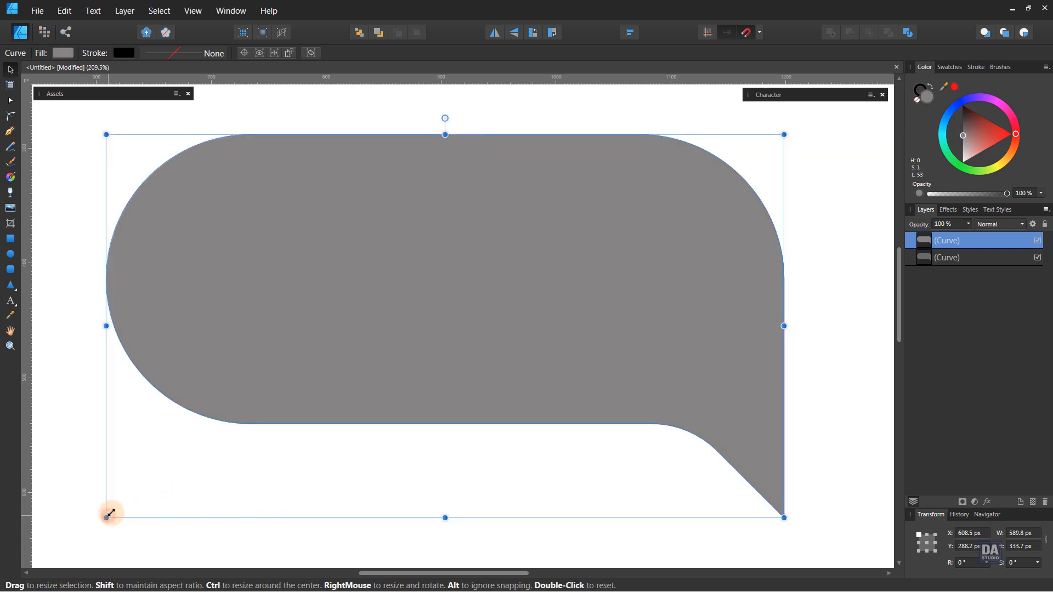
# Shrink the lighter copy from its lower-left to about 583.2 by 322.8 px, exposing a darker rim along the left and lower edges
pyautogui.moveTo(106, 518); pyautogui.dragTo(114, 513)
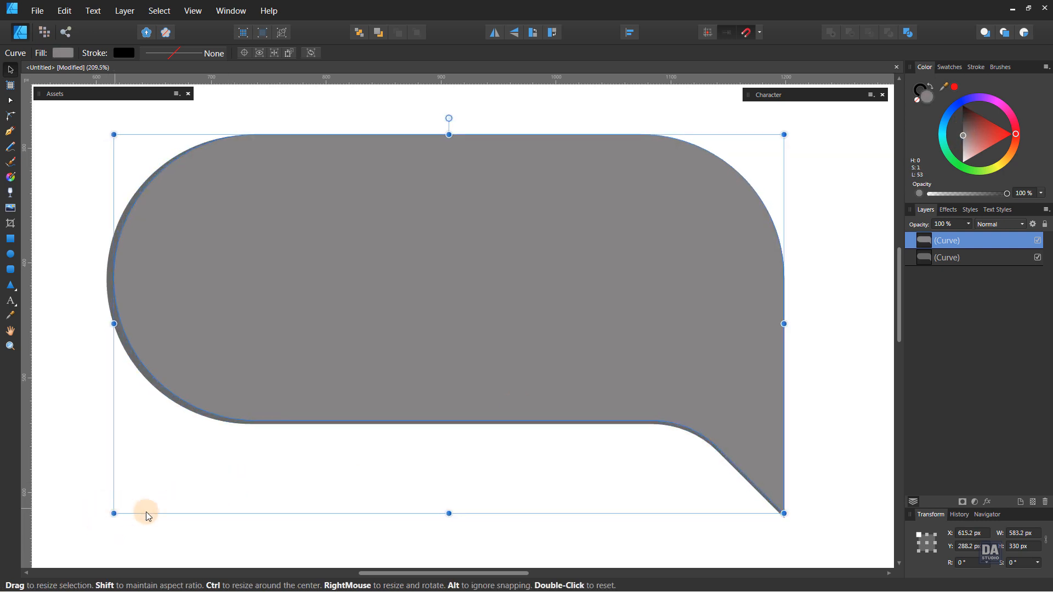
pyautogui.moveTo(445, 509); pyautogui.dragTo(439, 502)
pyautogui.click(441, 467)
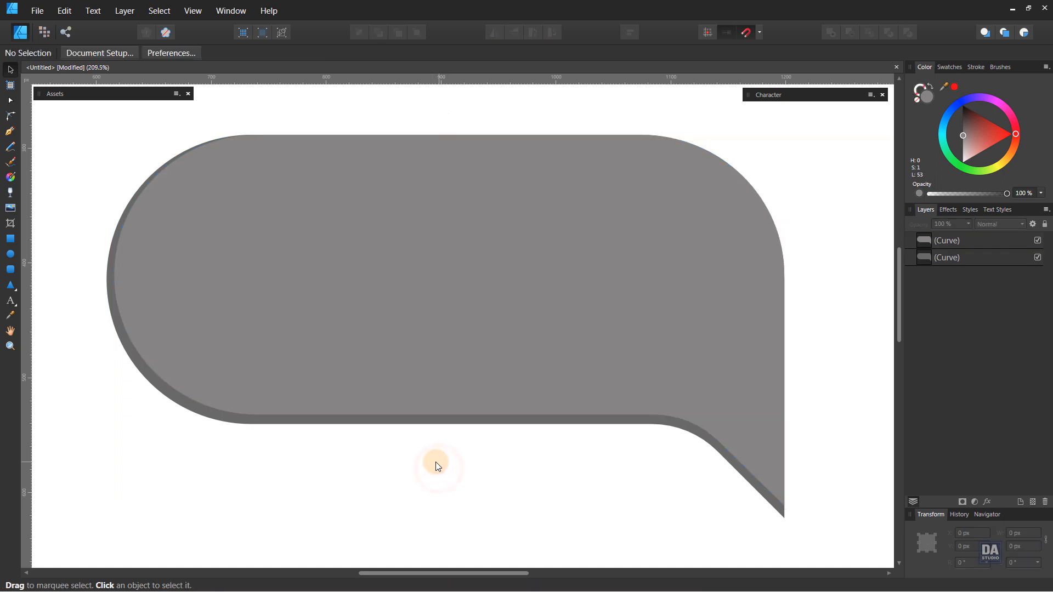
pyautogui.moveTo(466, 443); pyautogui.dragTo(363, 425)
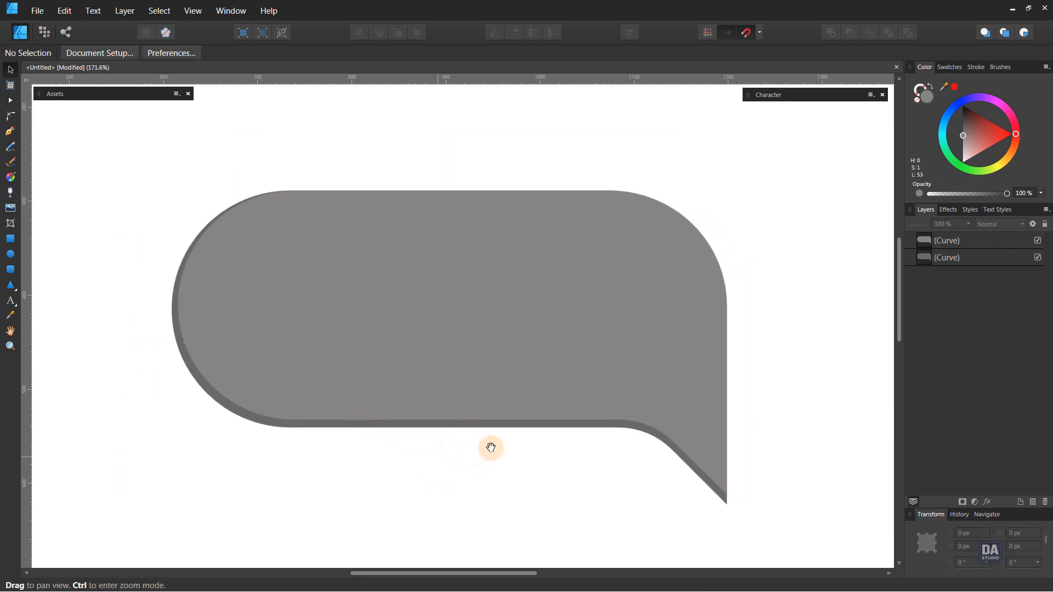
pyautogui.moveTo(491, 447); pyautogui.dragTo(492, 418)
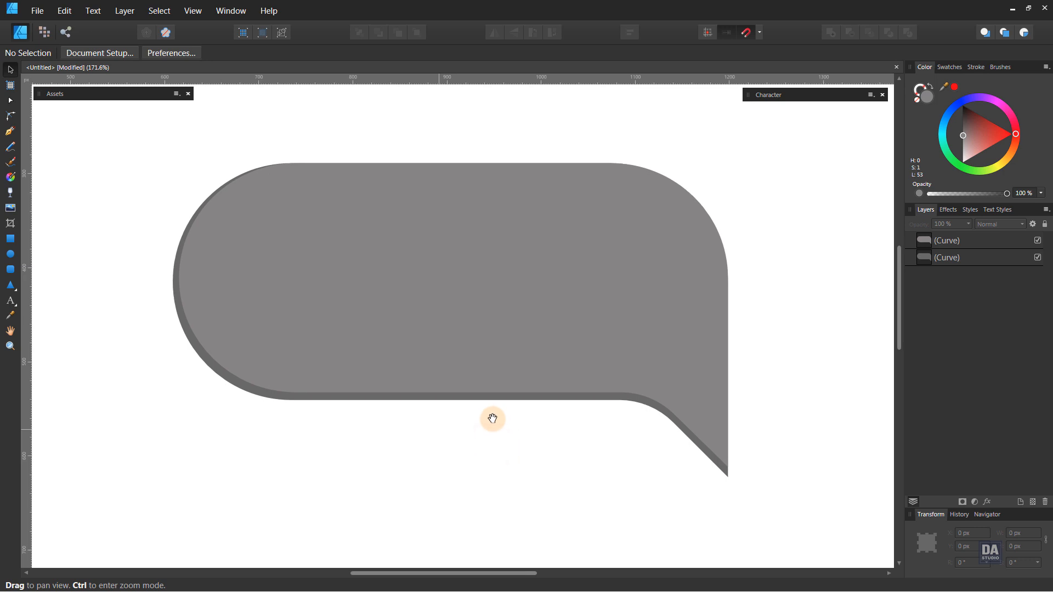
# Fill the front bubble with the olive-green gradient from the Fancy Gradient palette
pyautogui.click(486, 363)
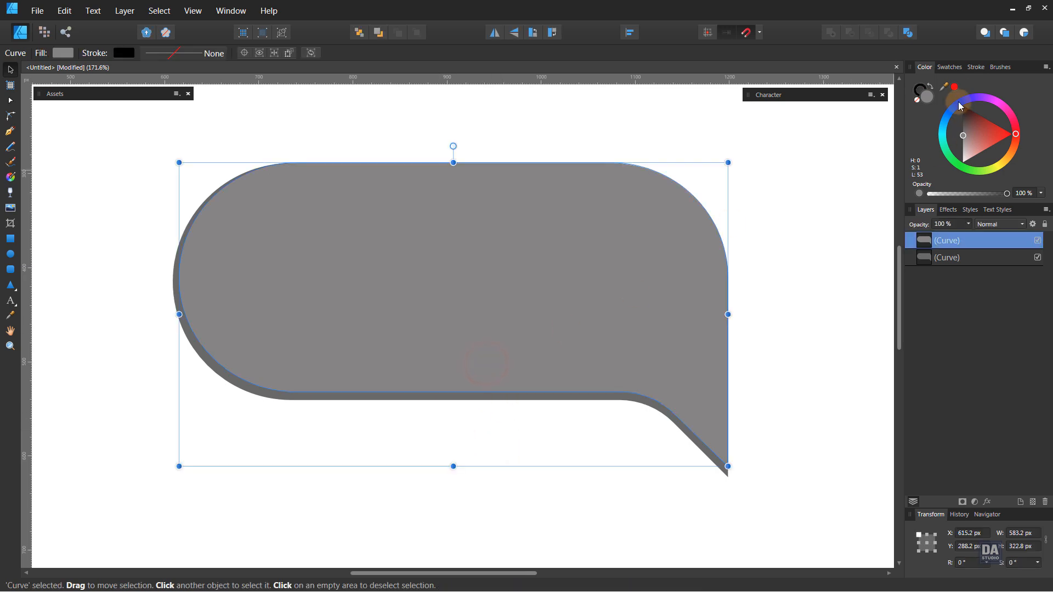
pyautogui.click(953, 70)
pyautogui.click(954, 129)
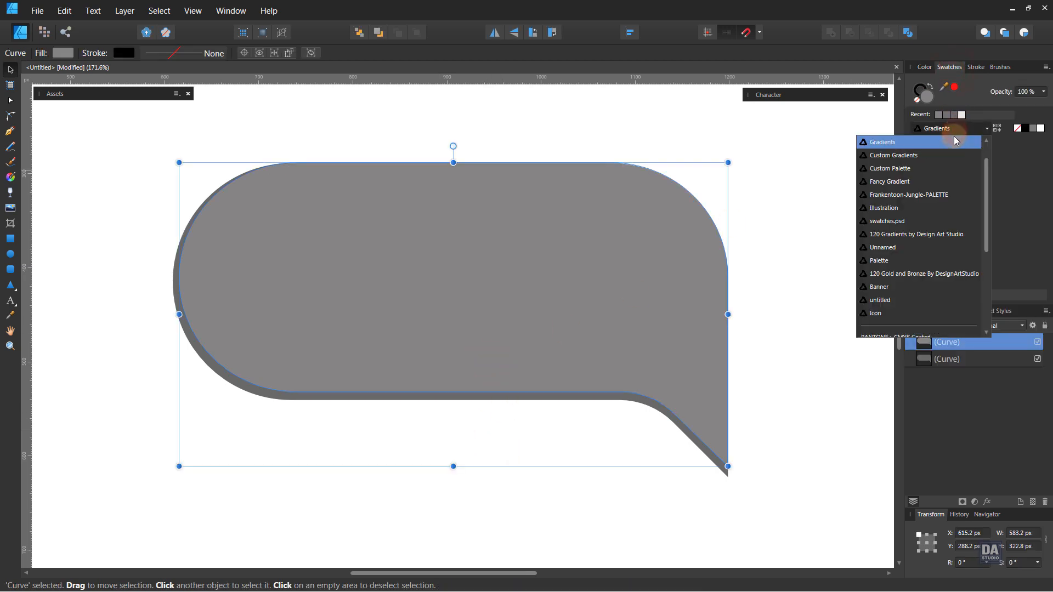
pyautogui.click(939, 182)
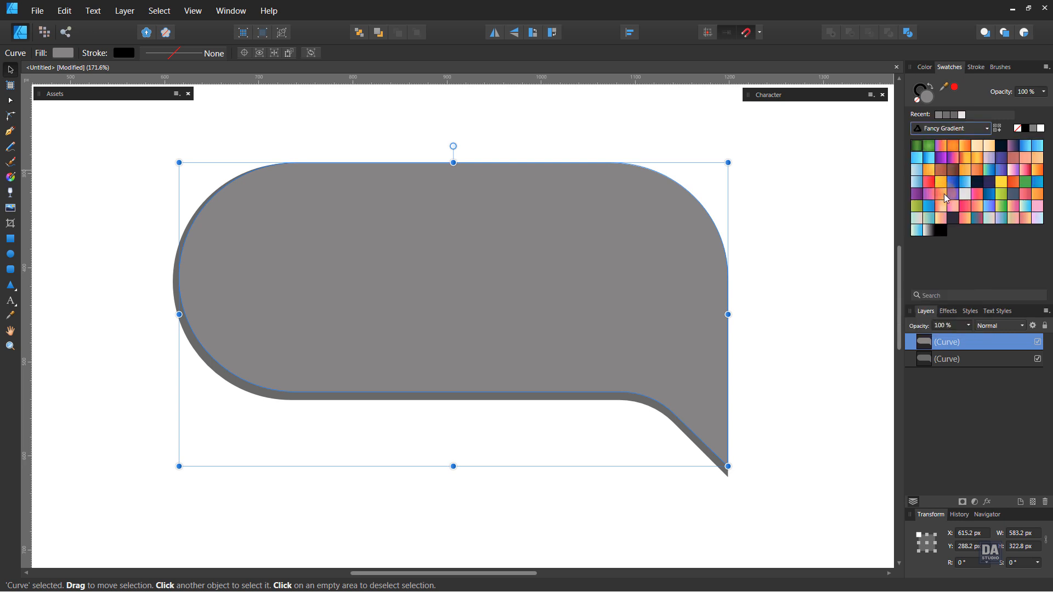
pyautogui.click(1002, 195)
pyautogui.click(917, 208)
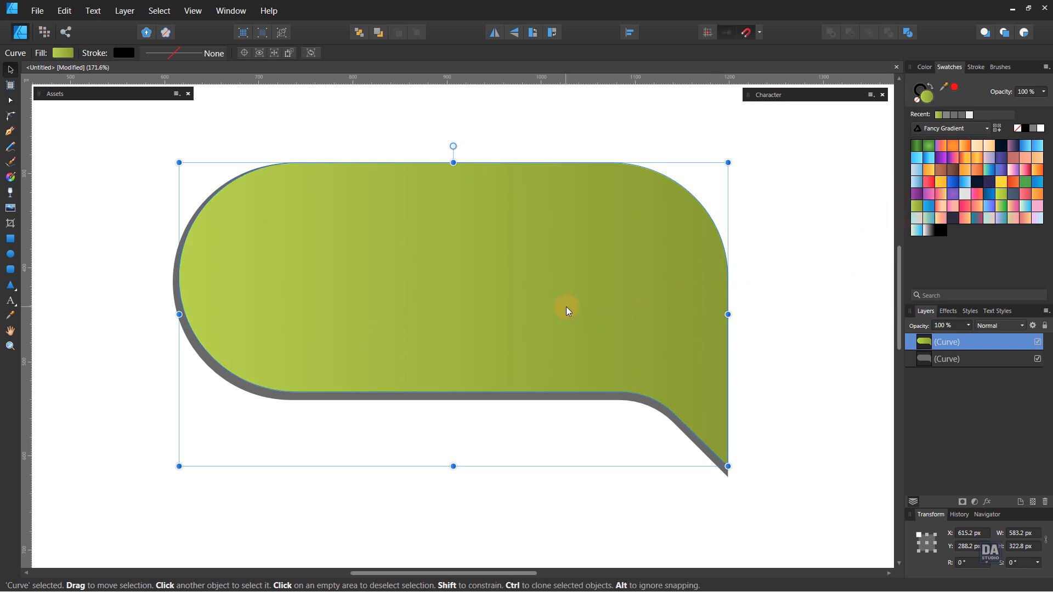
# Turn the front bubble's gradient vertical, running from light green above its upper edge to dark green near its lower edge
pyautogui.press('g')
pyautogui.moveTo(572, 164); pyautogui.dragTo(526, 444)
pyautogui.moveTo(467, 458); pyautogui.dragTo(477, 433)
pyautogui.moveTo(494, 146); pyautogui.dragTo(494, 400)
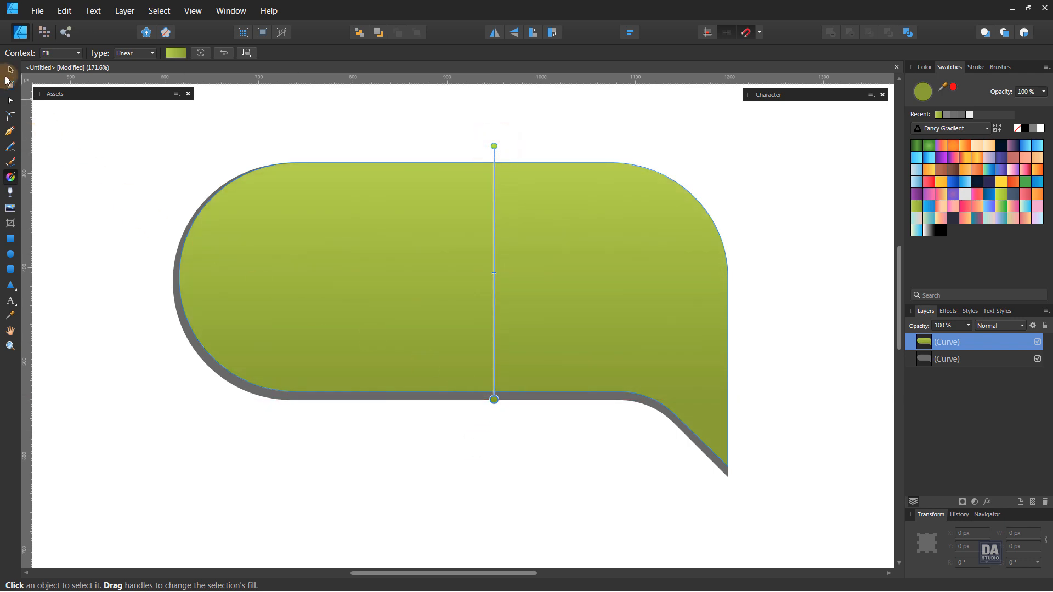
# Apply the same olive-green Fancy Gradient swatch to the back bubble and run it vertically from light at the top to dark below
pyautogui.click(10, 70)
pyautogui.click(340, 399)
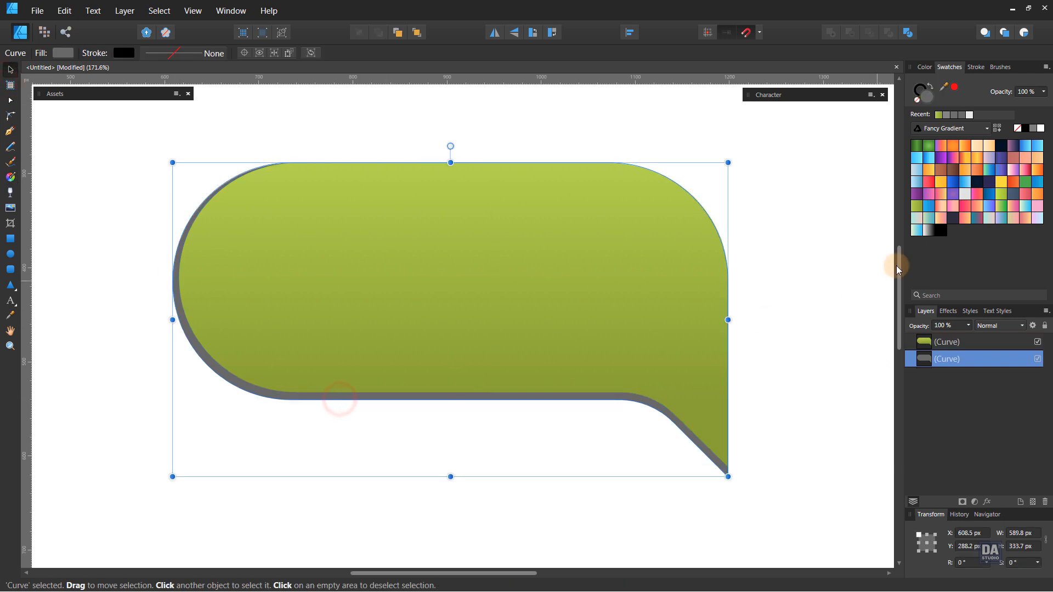
pyautogui.click(916, 148)
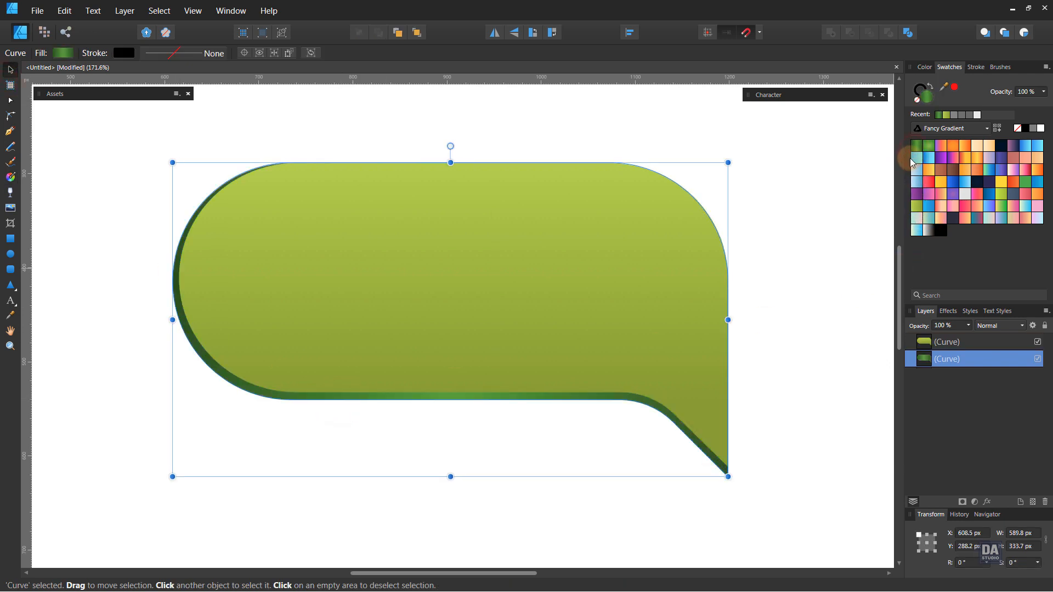
pyautogui.click(917, 208)
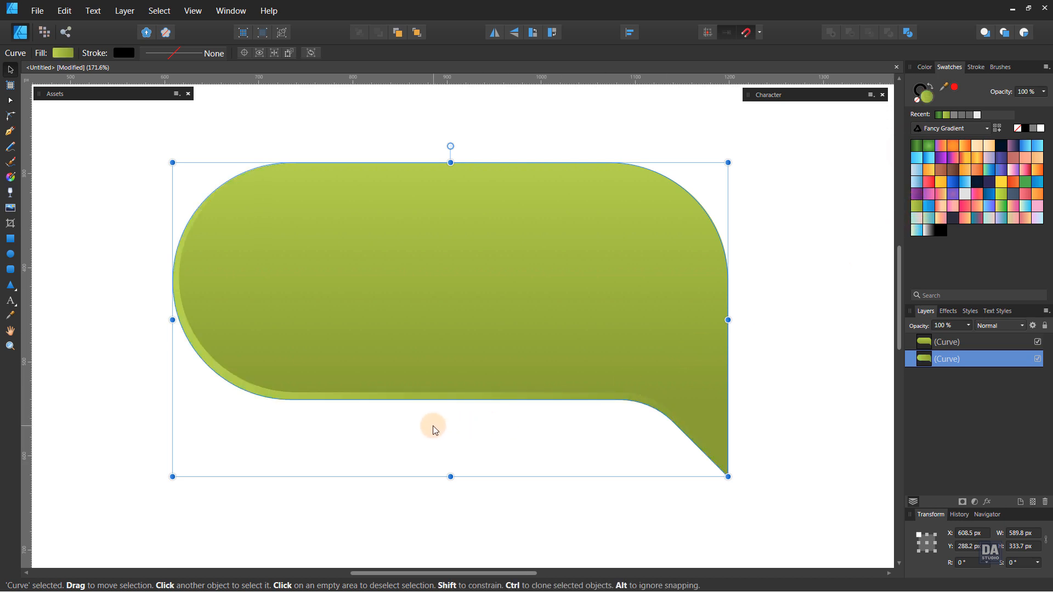
pyautogui.click(10, 176)
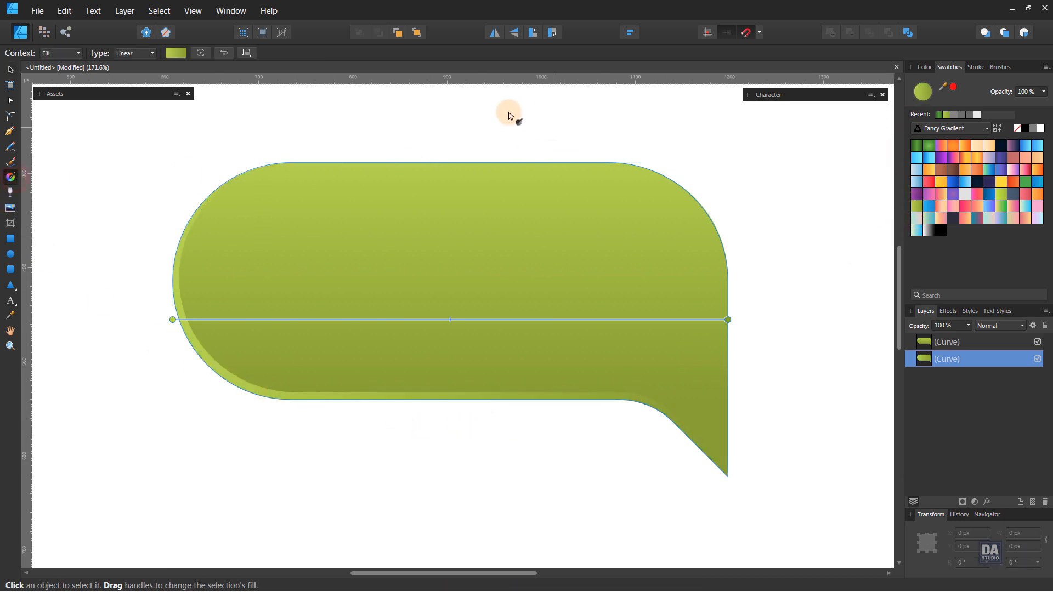
pyautogui.moveTo(503, 111); pyautogui.dragTo(494, 341)
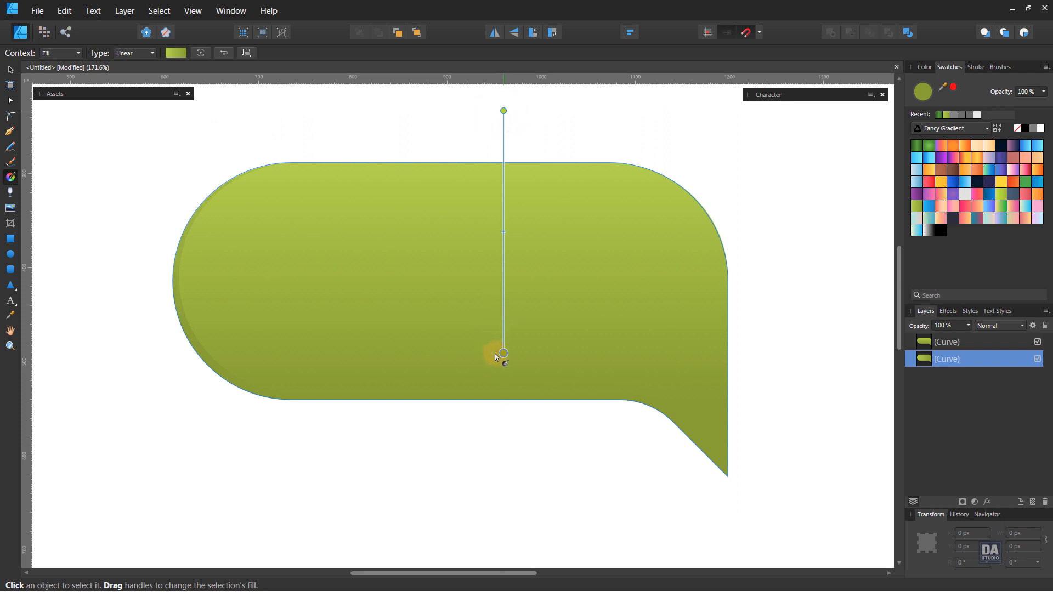
# Darken the end stop of the back bubble's gradient to deep olive green and set the gradient's mid point to 48%
pyautogui.click(178, 54)
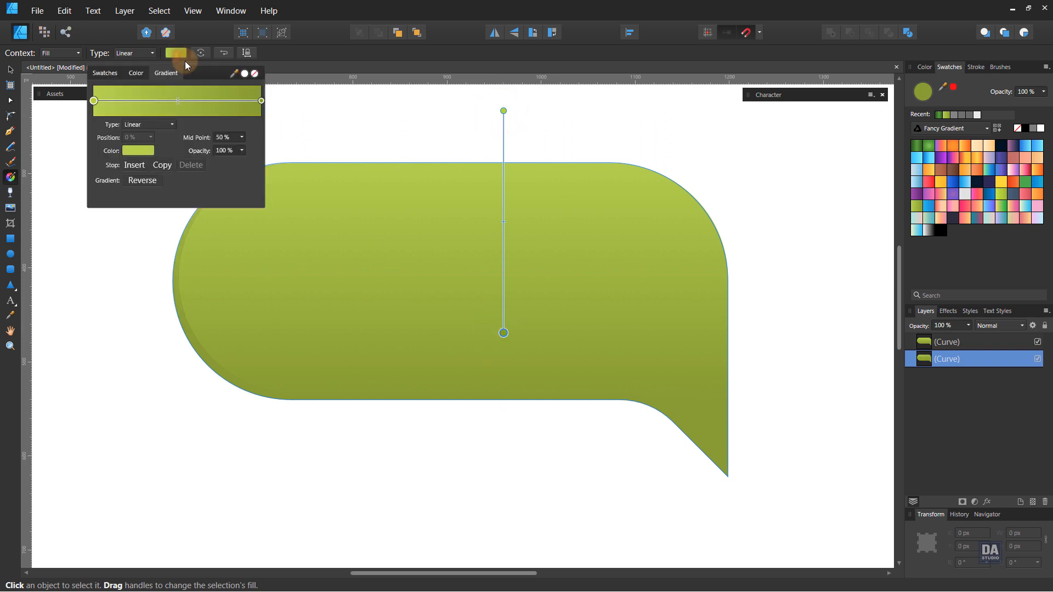
pyautogui.click(261, 100)
pyautogui.click(137, 151)
pyautogui.moveTo(148, 236); pyautogui.dragTo(156, 222)
pyautogui.click(177, 101)
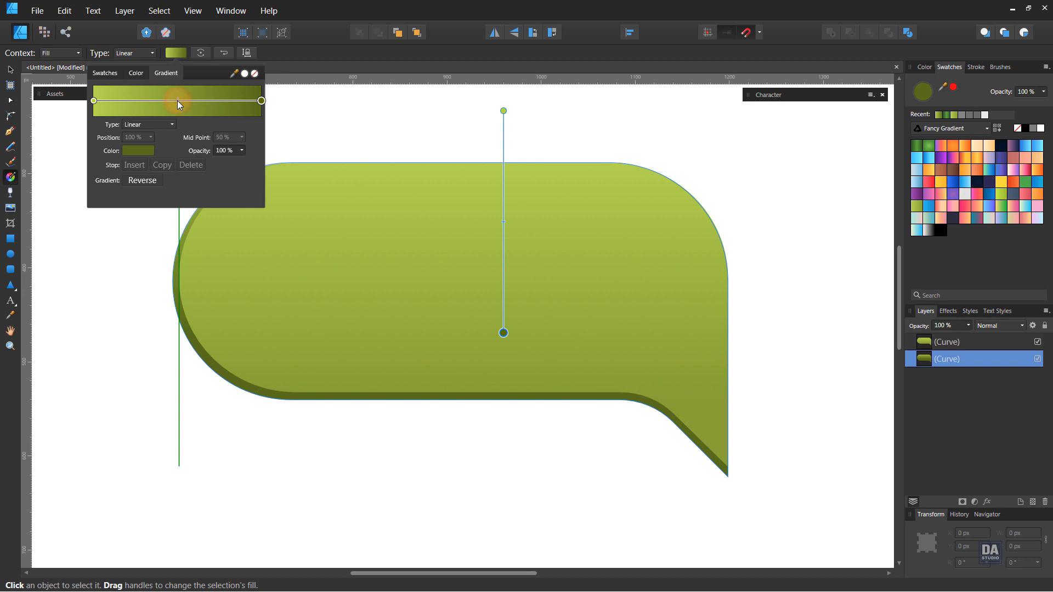
pyautogui.moveTo(176, 101)
pyautogui.mouseDown()
pyautogui.moveTo(143, 103)
pyautogui.moveTo(174, 107)
pyautogui.mouseUp()
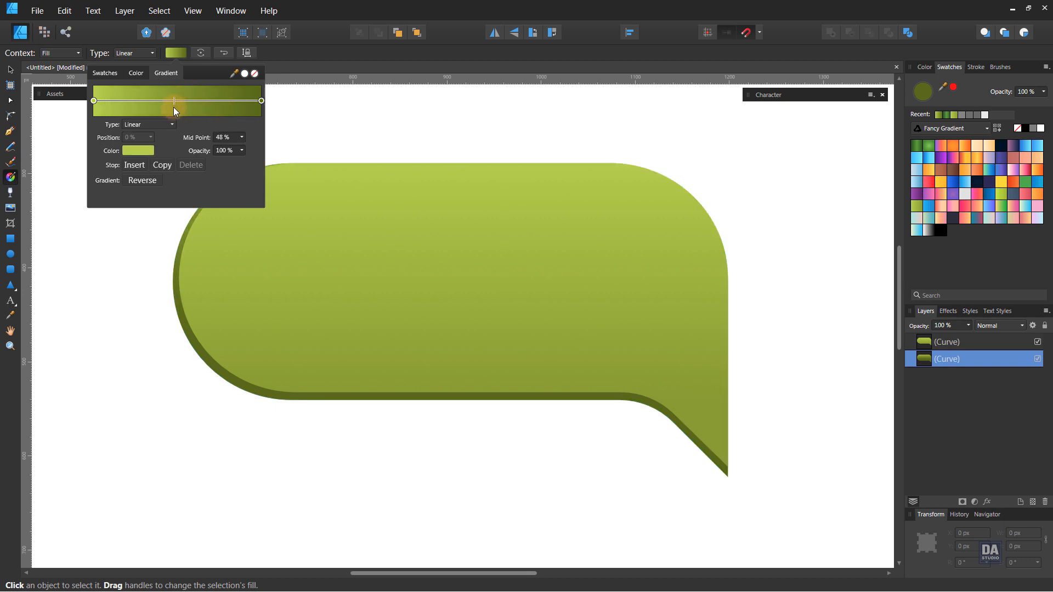
pyautogui.click(9, 70)
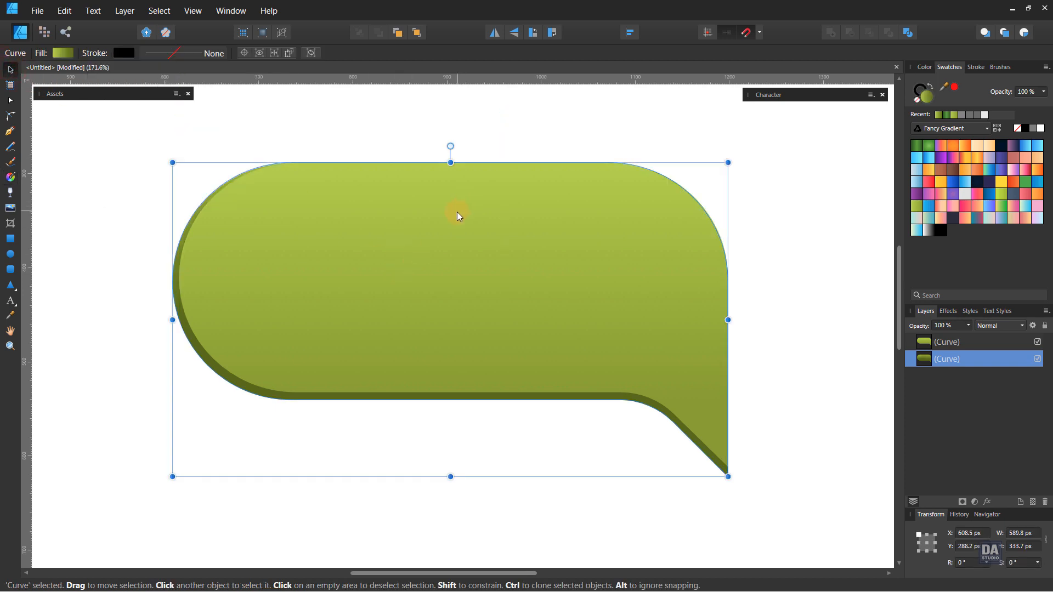
pyautogui.click(581, 433)
# Group the front and back bubble curves
pyautogui.press('z')
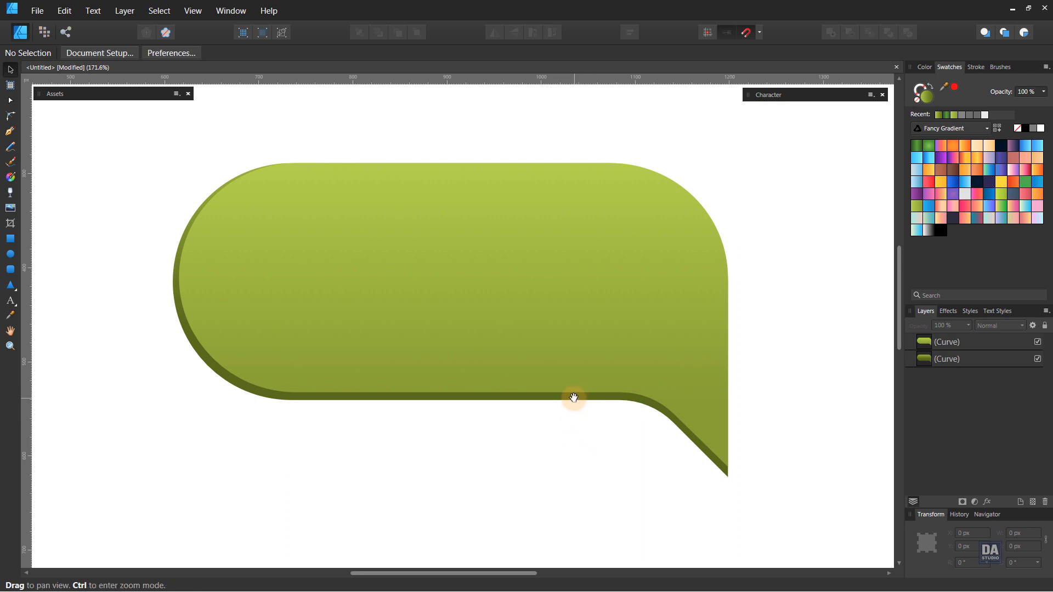
pyautogui.keyDown('alt'); pyautogui.click(572, 360); pyautogui.keyUp('alt')
pyautogui.moveTo(652, 360); pyautogui.dragTo(614, 338)
pyautogui.click(978, 344)
pyautogui.keyDown('shift'); pyautogui.click(973, 358); pyautogui.keyUp('shift')
pyautogui.rightClick(972, 357)
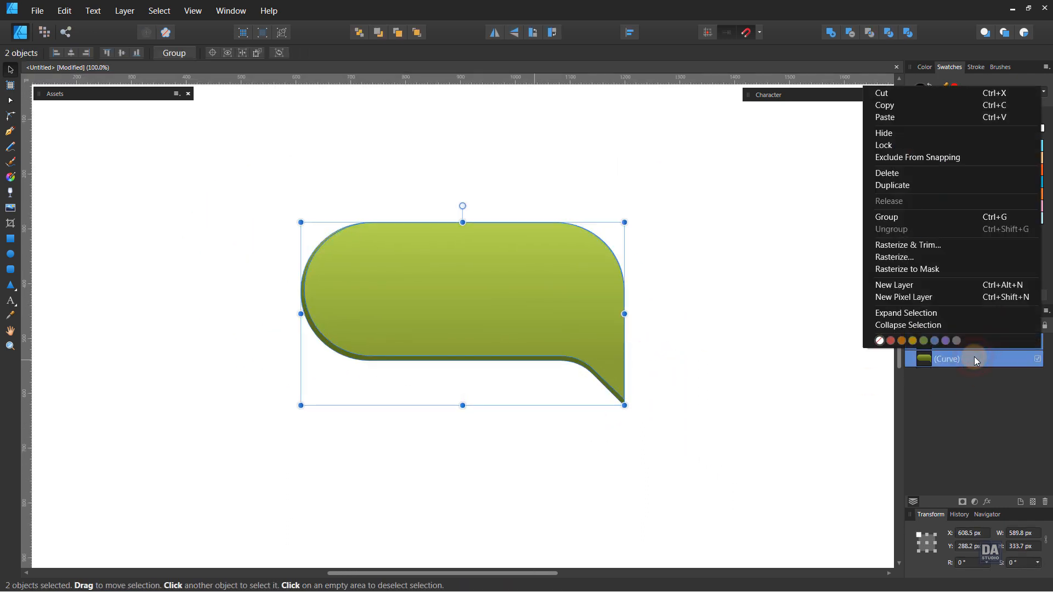
pyautogui.click(947, 219)
pyautogui.click(736, 318)
pyautogui.moveTo(664, 315); pyautogui.dragTo(618, 283)
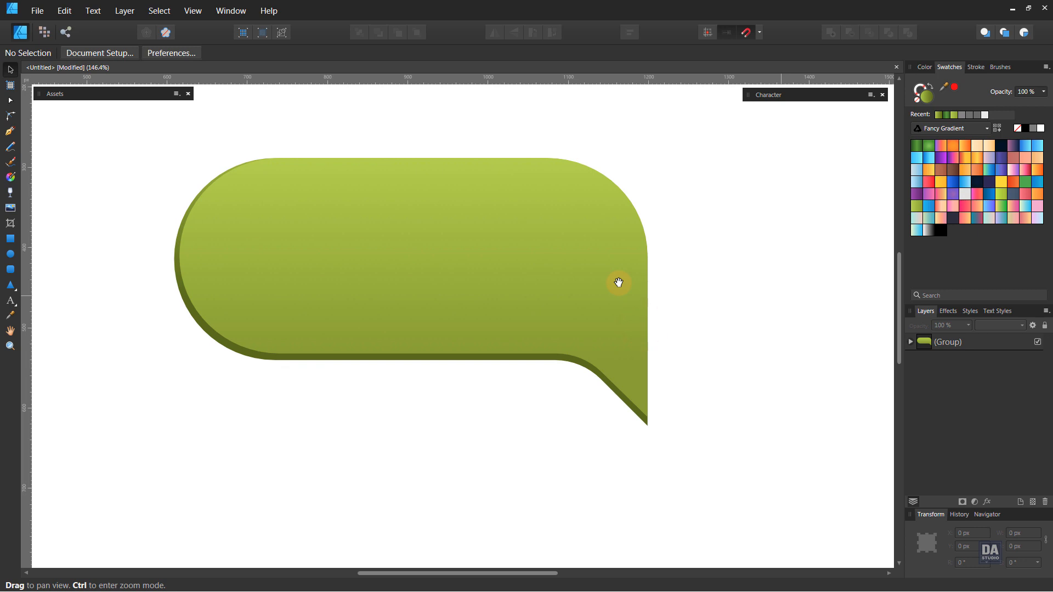
# Add an outer shadow to the bubble group with 64% opacity, 32.2 px radius and 16.6 px offset at a 270° angle
pyautogui.click(619, 283)
pyautogui.click(987, 501)
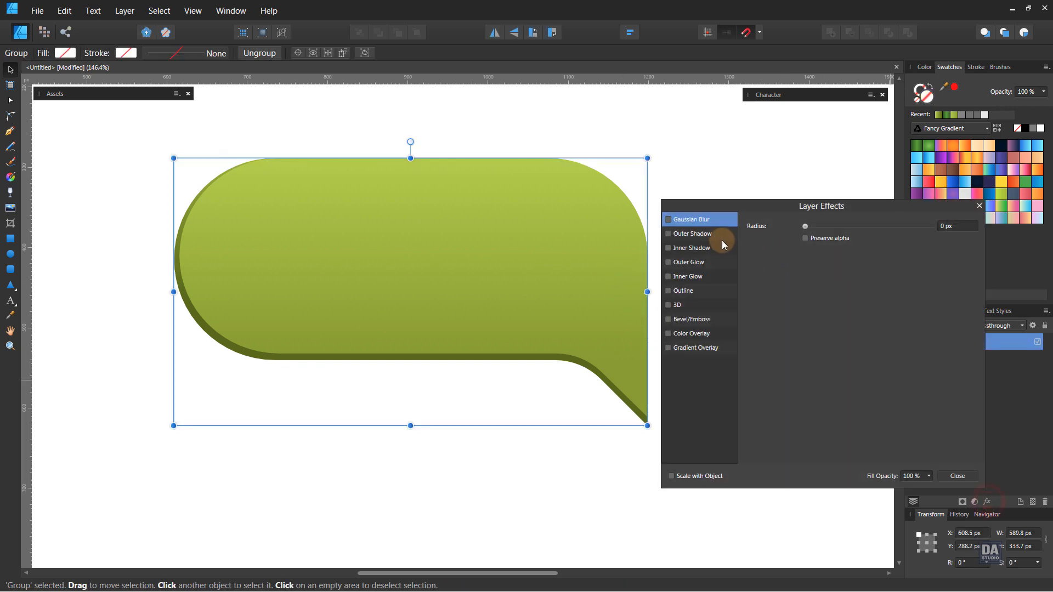
pyautogui.click(709, 236)
pyautogui.moveTo(805, 252); pyautogui.dragTo(888, 255)
pyautogui.moveTo(833, 315); pyautogui.dragTo(817, 327)
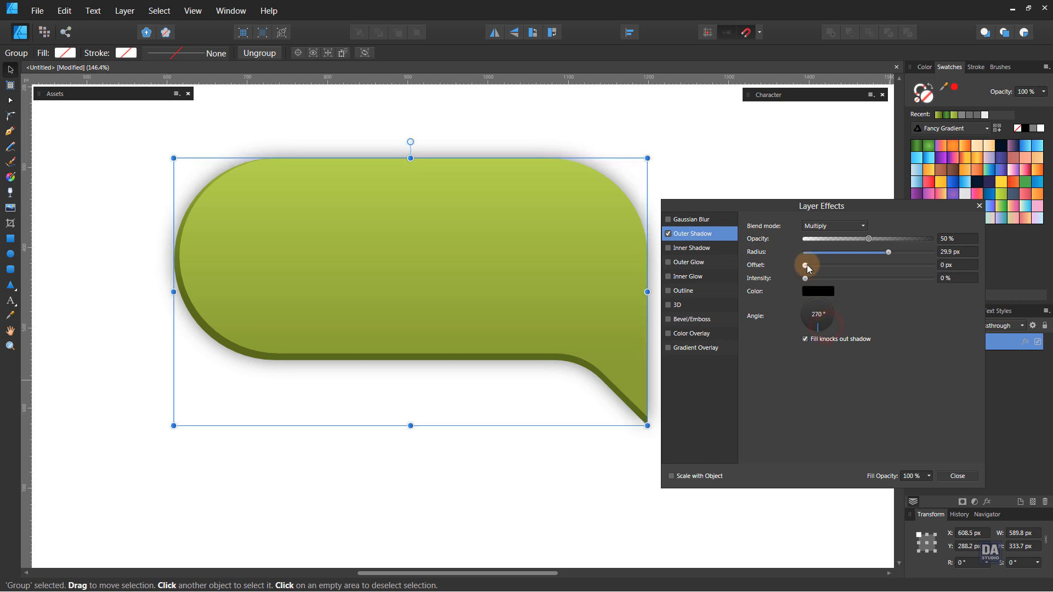
pyautogui.moveTo(805, 266); pyautogui.dragTo(887, 242)
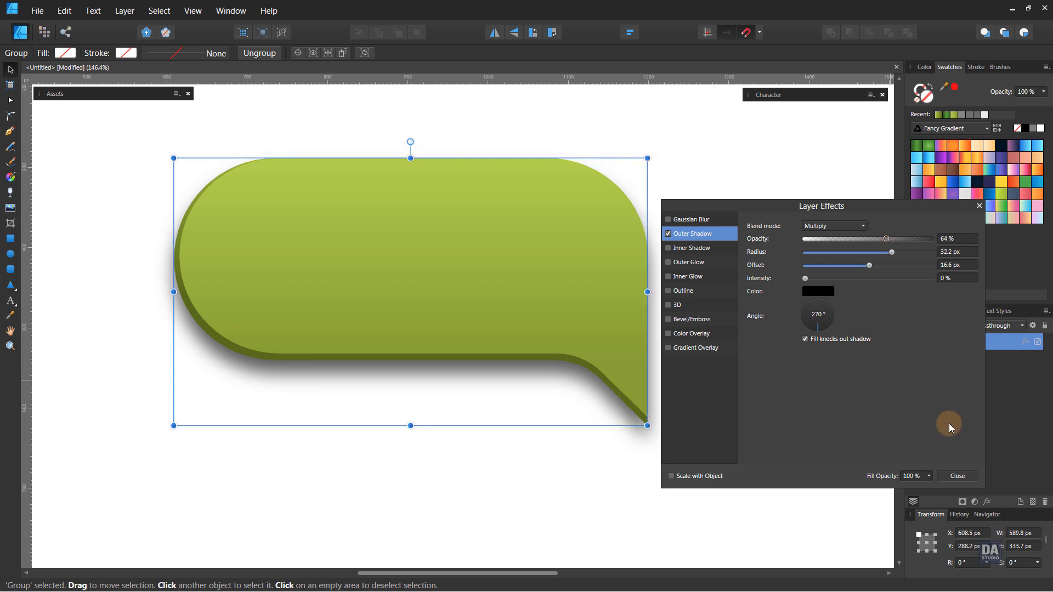
pyautogui.click(959, 475)
pyautogui.click(782, 414)
# Place the black gear from the Icons assets on the rounded left end of the bubble
pyautogui.moveTo(512, 301); pyautogui.dragTo(620, 329)
pyautogui.click(56, 100)
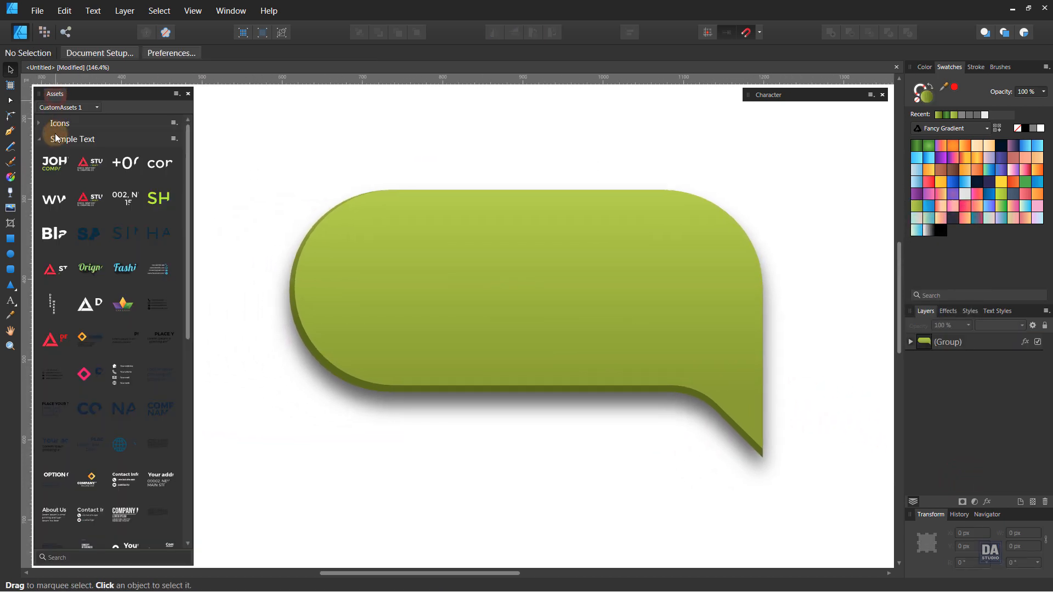
pyautogui.click(40, 141)
pyautogui.click(40, 121)
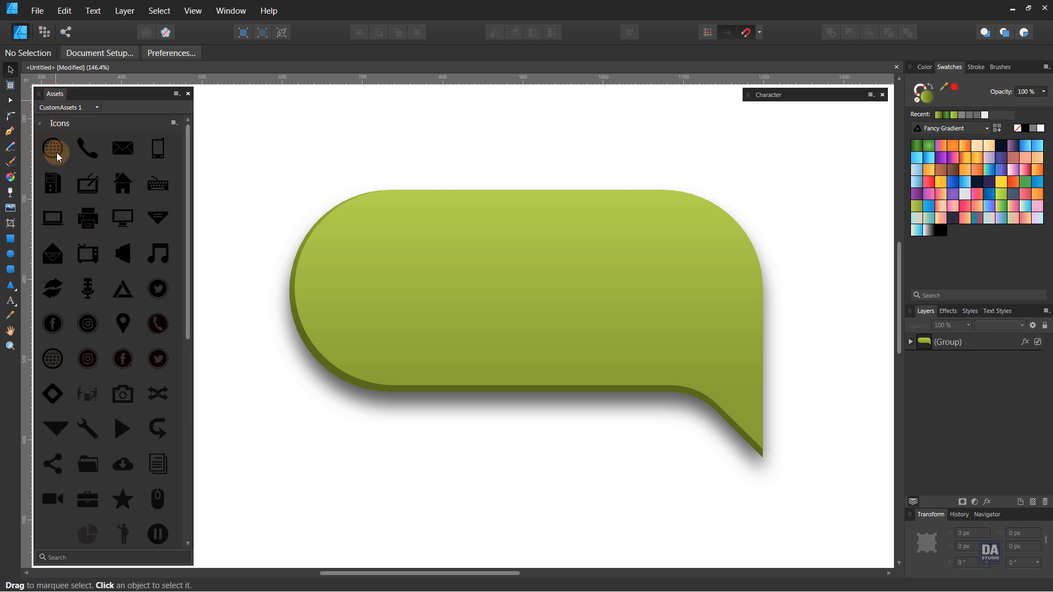
pyautogui.scroll(-5, 90, 285)
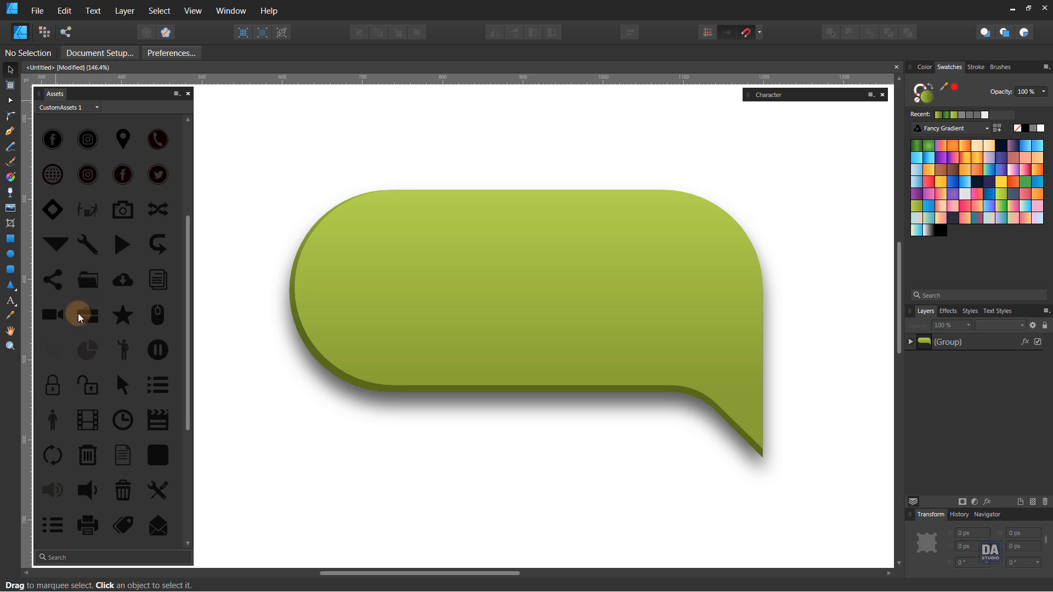
pyautogui.scroll(-4, 67, 331)
pyautogui.scroll(-2, 70, 333)
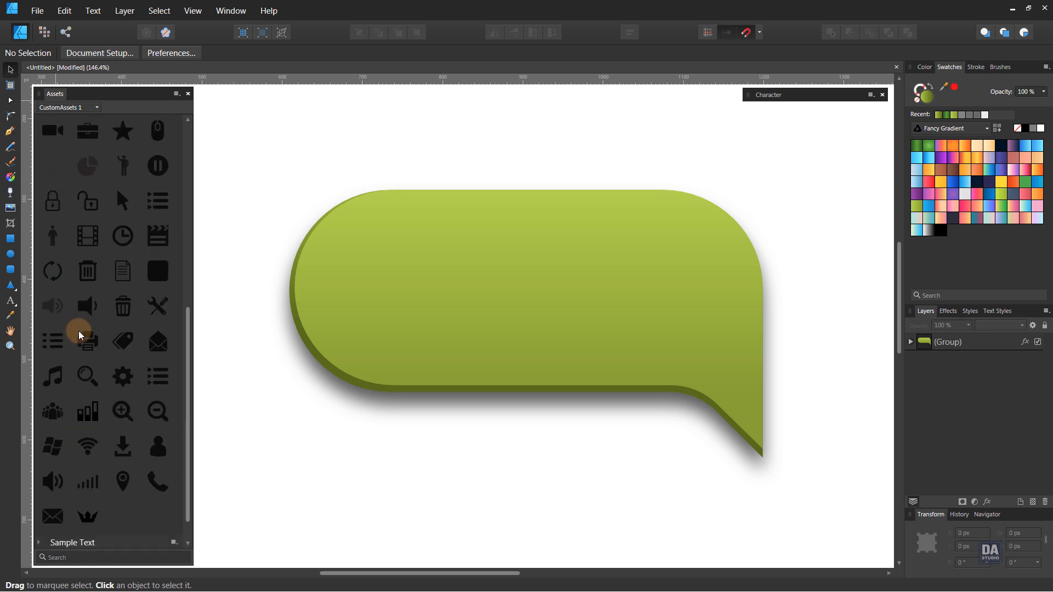
pyautogui.moveTo(123, 350); pyautogui.dragTo(385, 282)
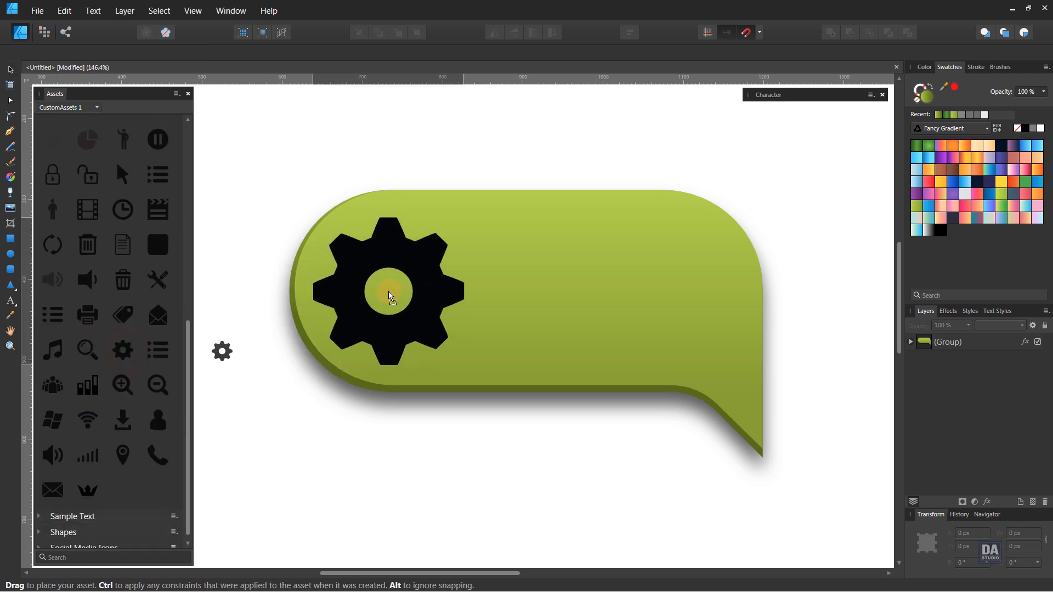
# Scale the gear to about 131 by 128 px and centre it vertically in the bubble's rounded end
pyautogui.moveTo(458, 221); pyautogui.dragTo(442, 239)
pyautogui.moveTo(420, 293); pyautogui.dragTo(411, 294)
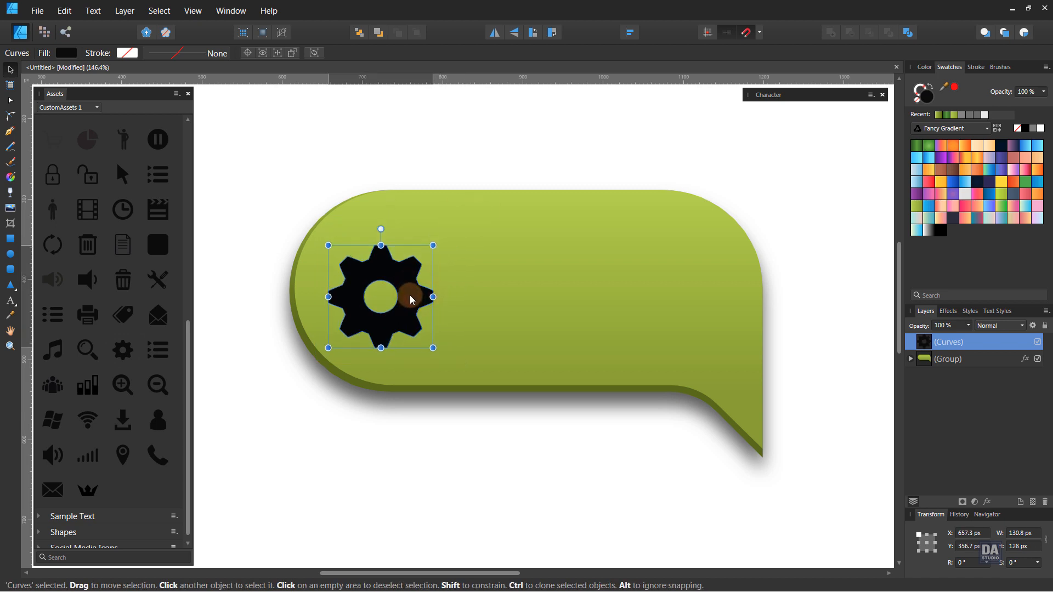
pyautogui.click(408, 394)
pyautogui.click(404, 328)
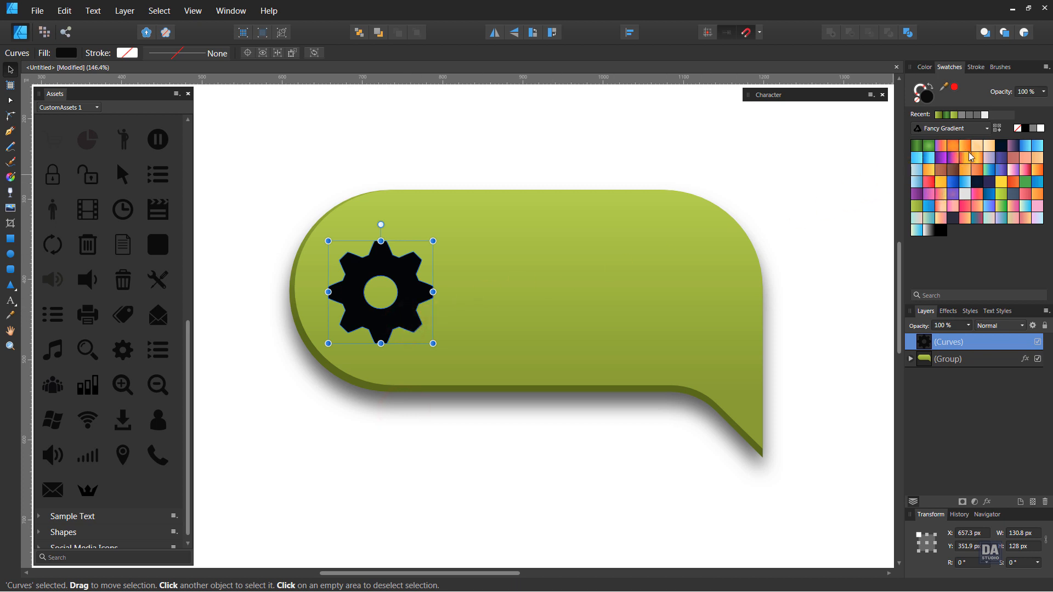
# Recolor the gear from black to a very light grey with lightness 91
pyautogui.click(1041, 129)
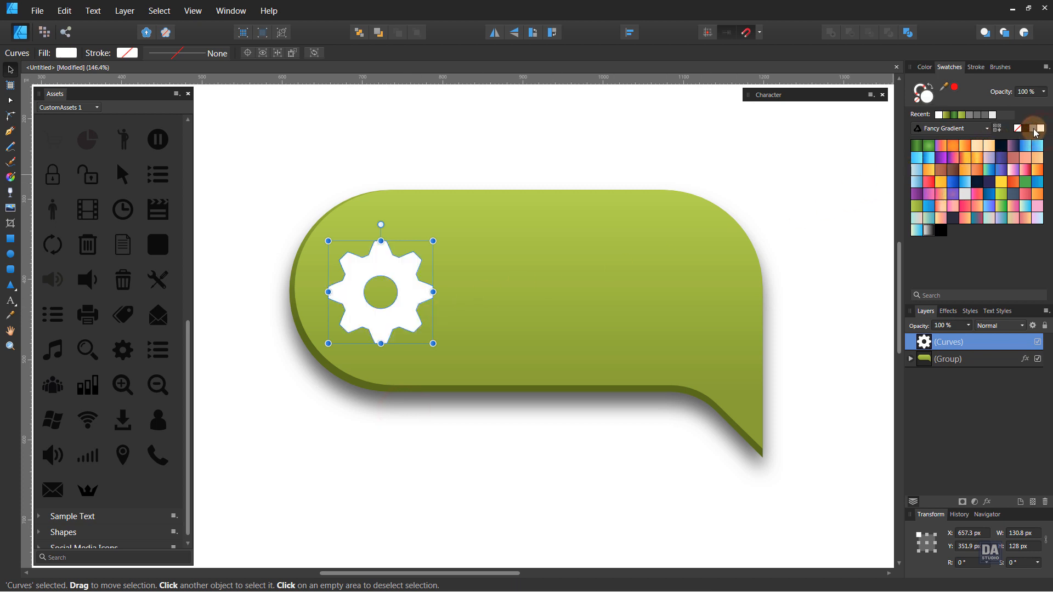
pyautogui.click(924, 67)
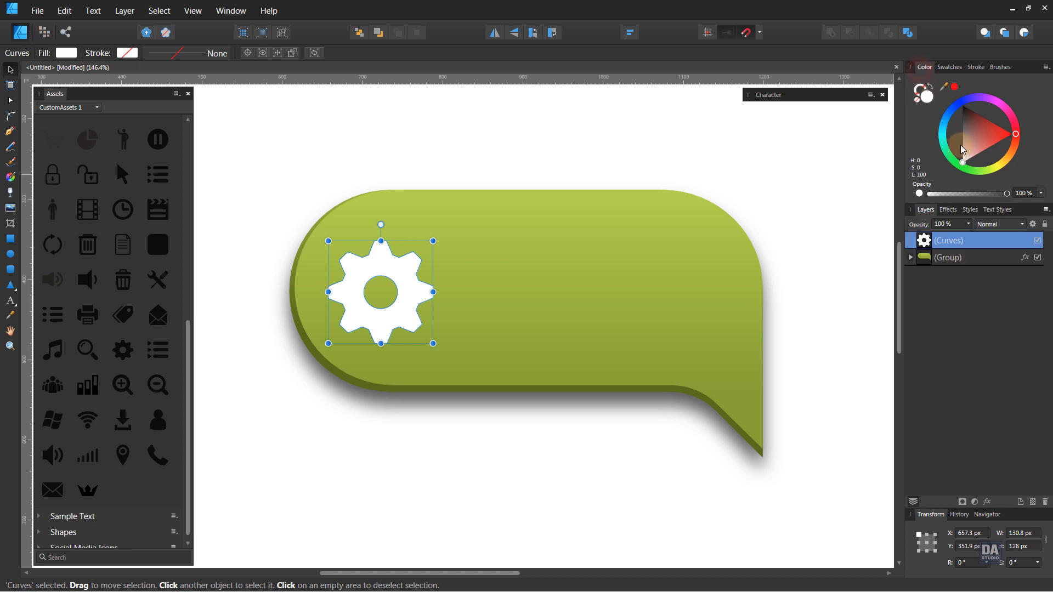
pyautogui.moveTo(963, 149); pyautogui.dragTo(964, 160)
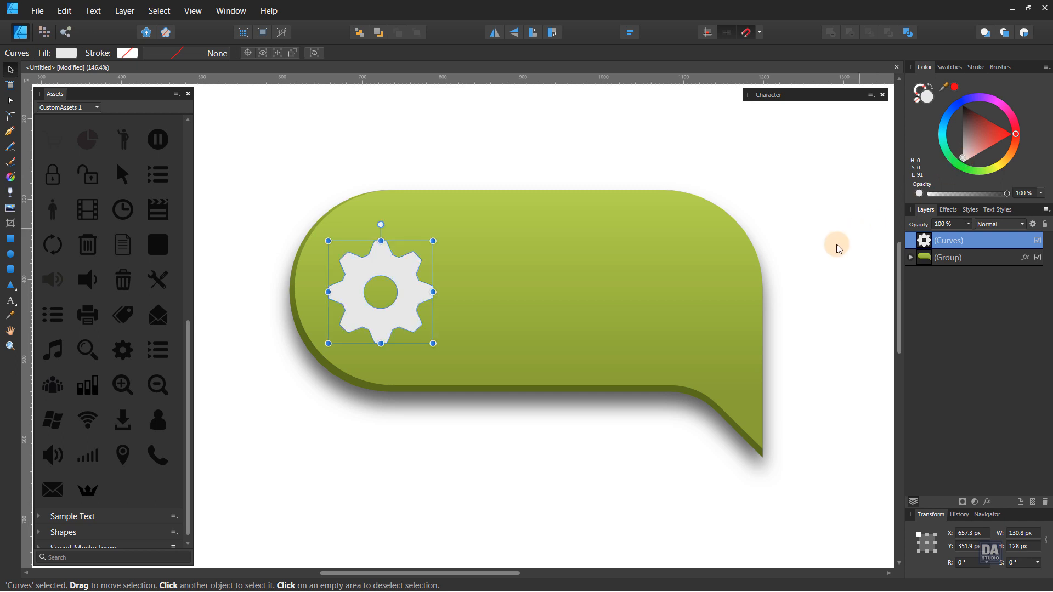
pyautogui.click(803, 263)
# Scale the gear down to about 106 by 104 px, keeping it in the bubble's rounded end
pyautogui.press('z')
pyautogui.moveTo(606, 261); pyautogui.dragTo(600, 296)
pyautogui.click(407, 302)
pyautogui.moveTo(434, 336); pyautogui.dragTo(394, 309)
pyautogui.click(422, 428)
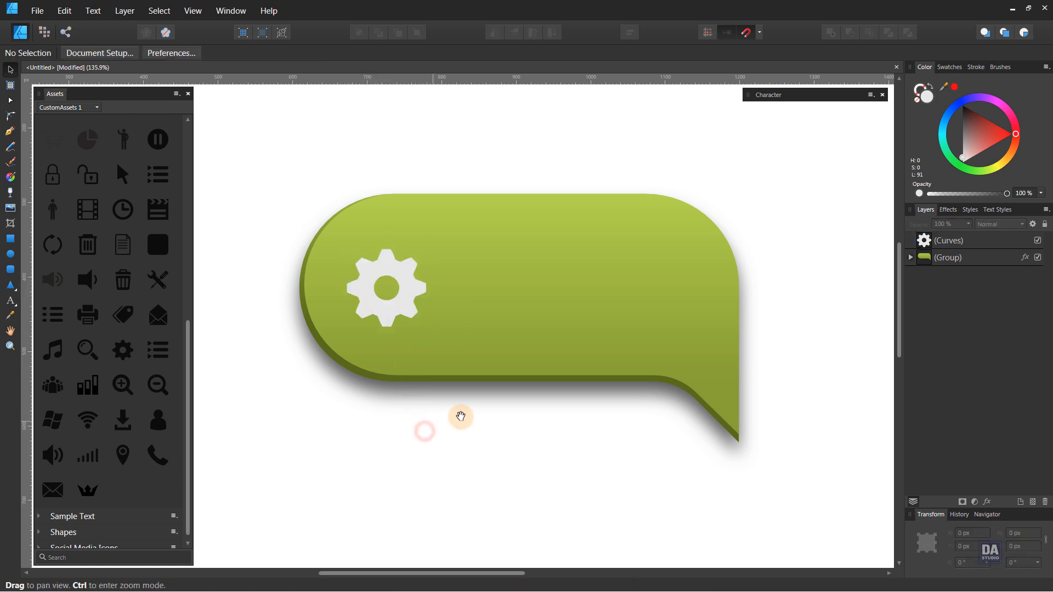
# Nudge the gear slightly to the right inside the bubble, to about X 676 px and Y 364 px
pyautogui.moveTo(459, 417); pyautogui.dragTo(308, 301)
pyautogui.click(491, 324)
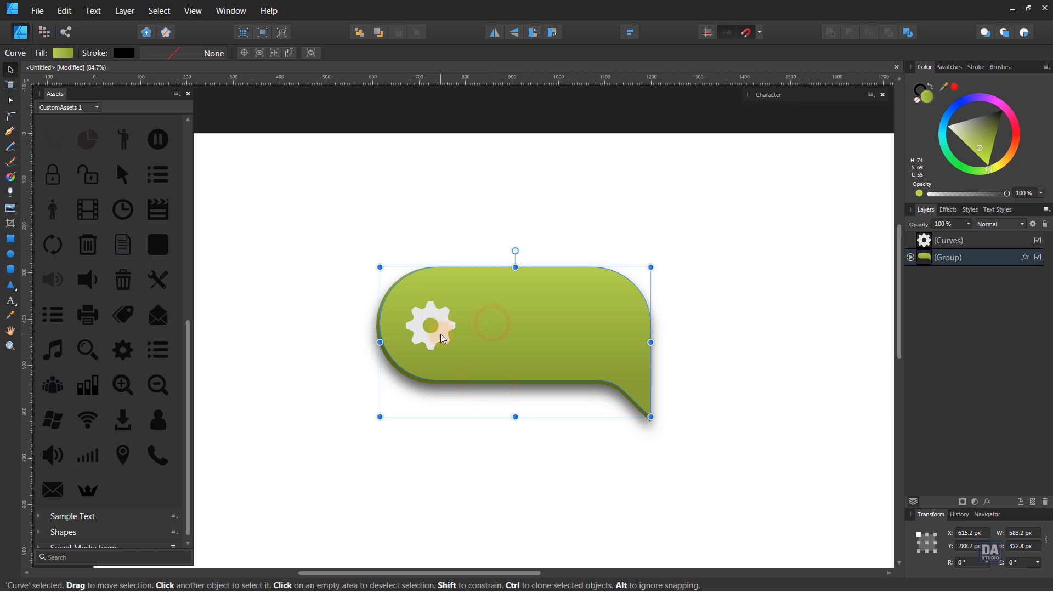
pyautogui.click(443, 338)
pyautogui.moveTo(443, 338); pyautogui.dragTo(443, 347)
pyautogui.click(422, 425)
pyautogui.press('space')
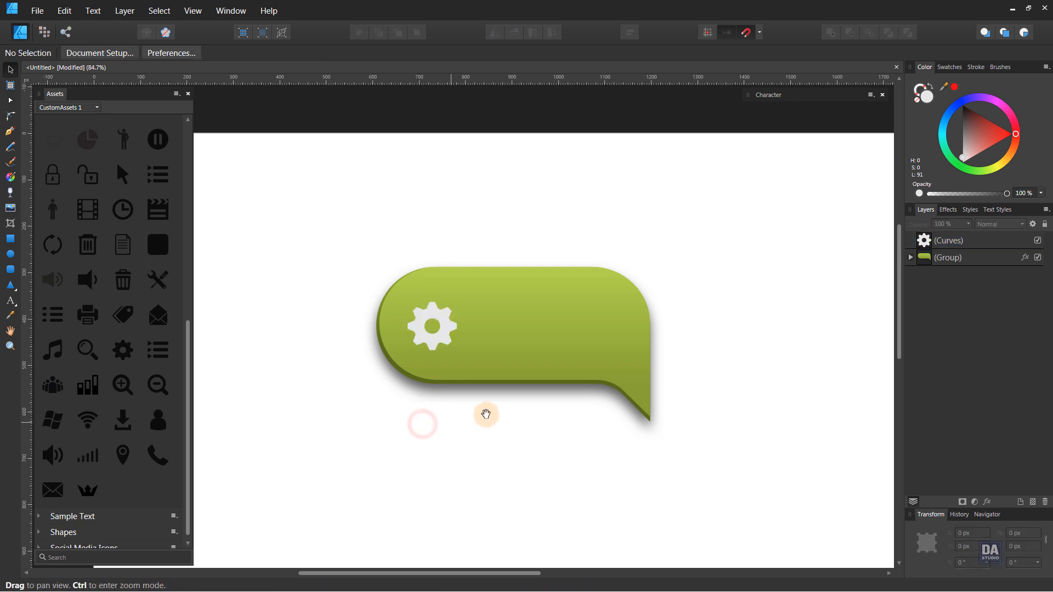
pyautogui.moveTo(486, 415); pyautogui.dragTo(493, 403)
pyautogui.click(441, 323)
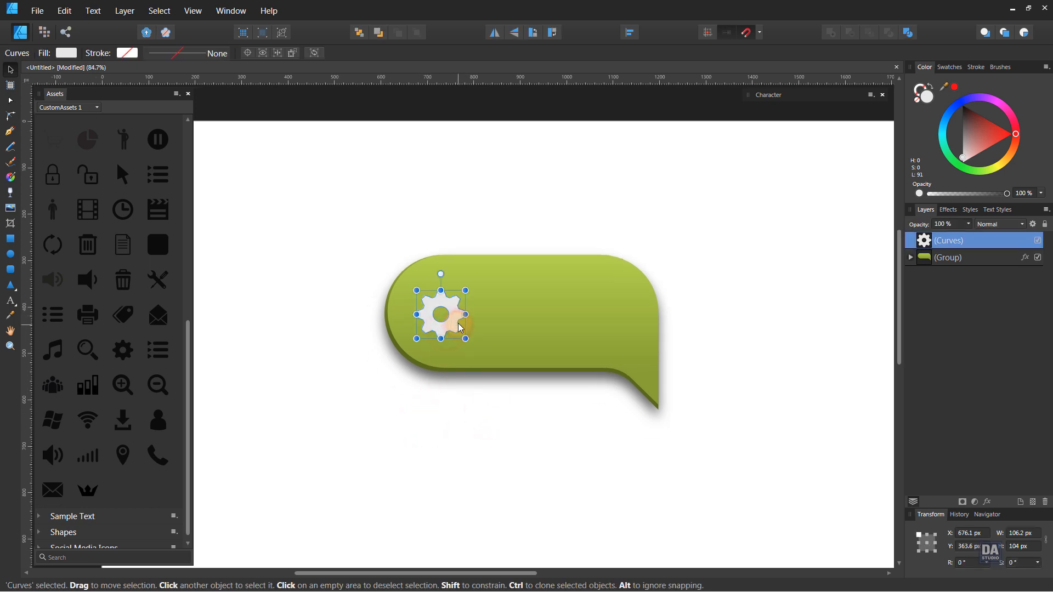
pyautogui.click(427, 435)
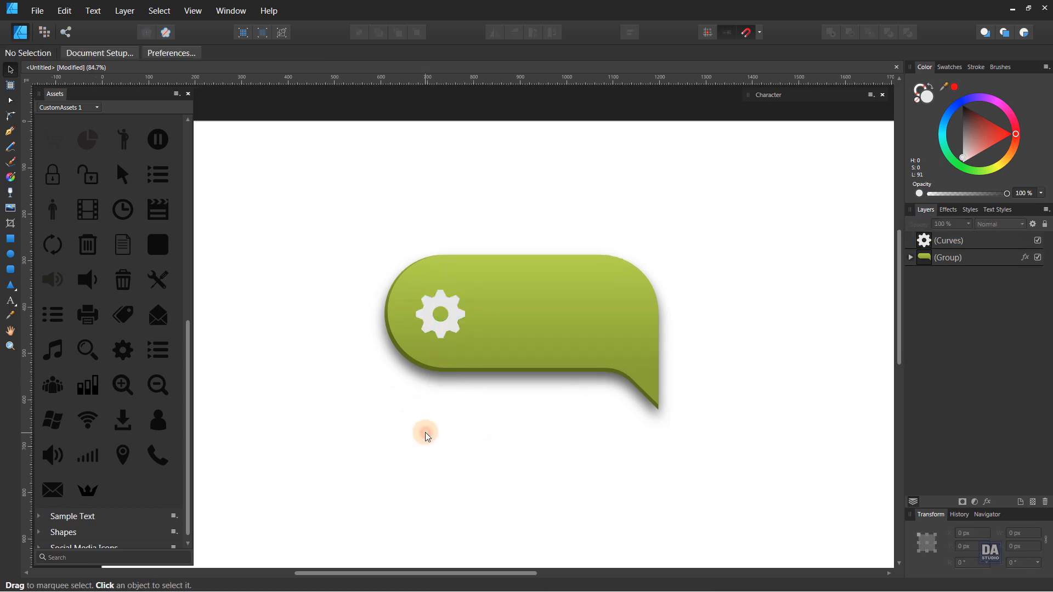
# Place the YOUR TEXT HERE block from the Sample Text assets beside the gear, scaled to about 348 by 125 px
pyautogui.scroll(3, 76, 163)
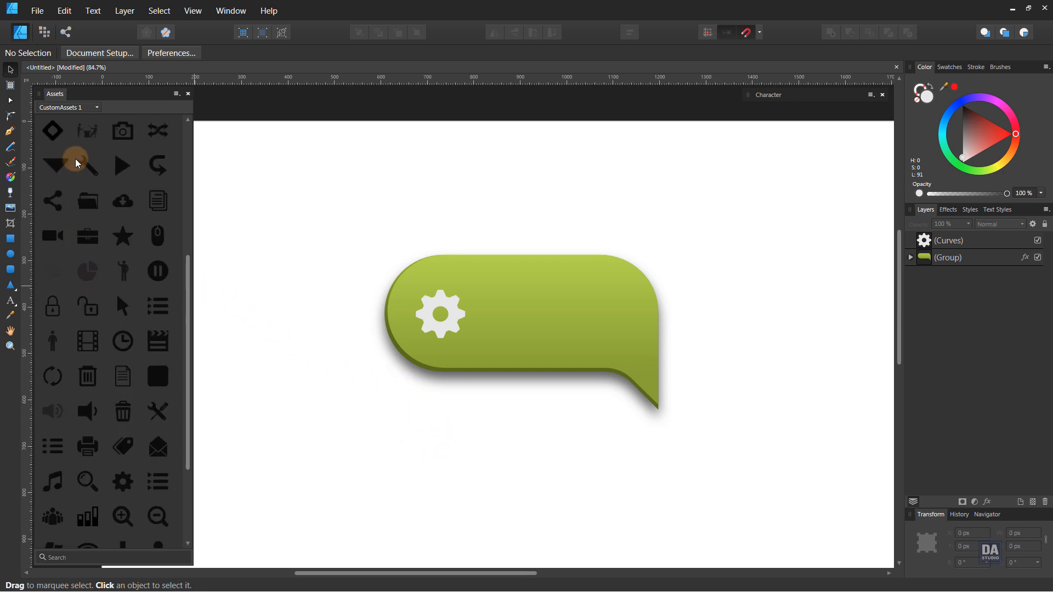
pyautogui.scroll(5, 75, 159)
pyautogui.click(39, 124)
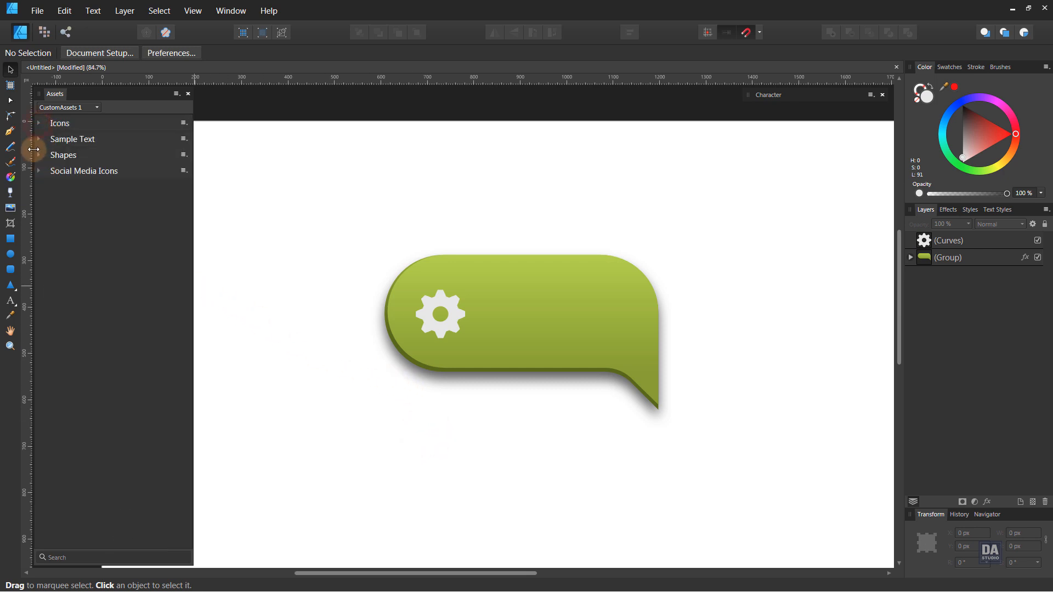
pyautogui.click(35, 144)
pyautogui.scroll(-5, 143, 400)
pyautogui.scroll(-4, 143, 395)
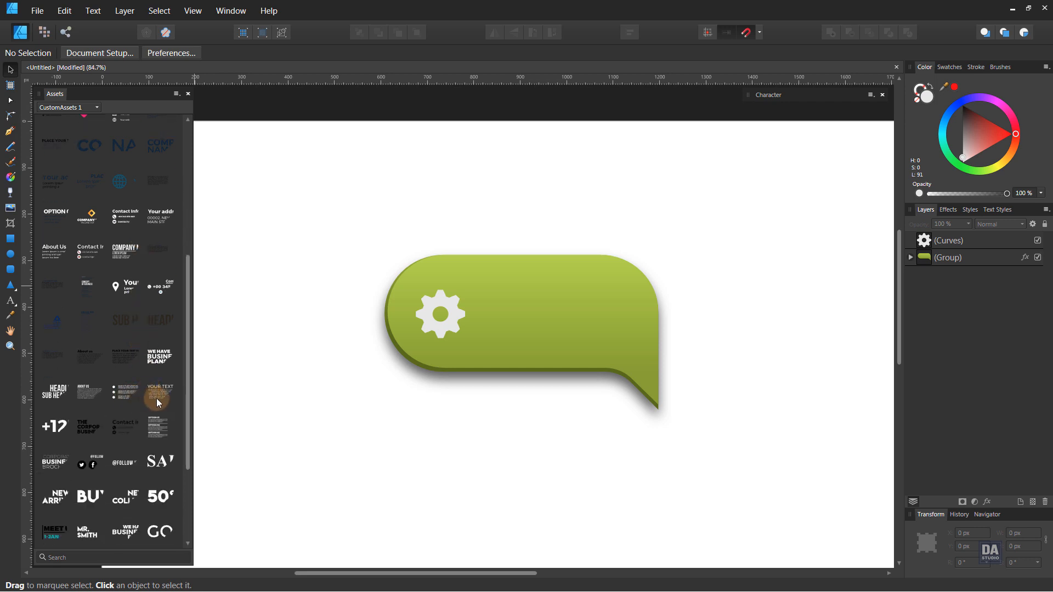
pyautogui.scroll(-2, 156, 398)
pyautogui.scroll(-2, 156, 346)
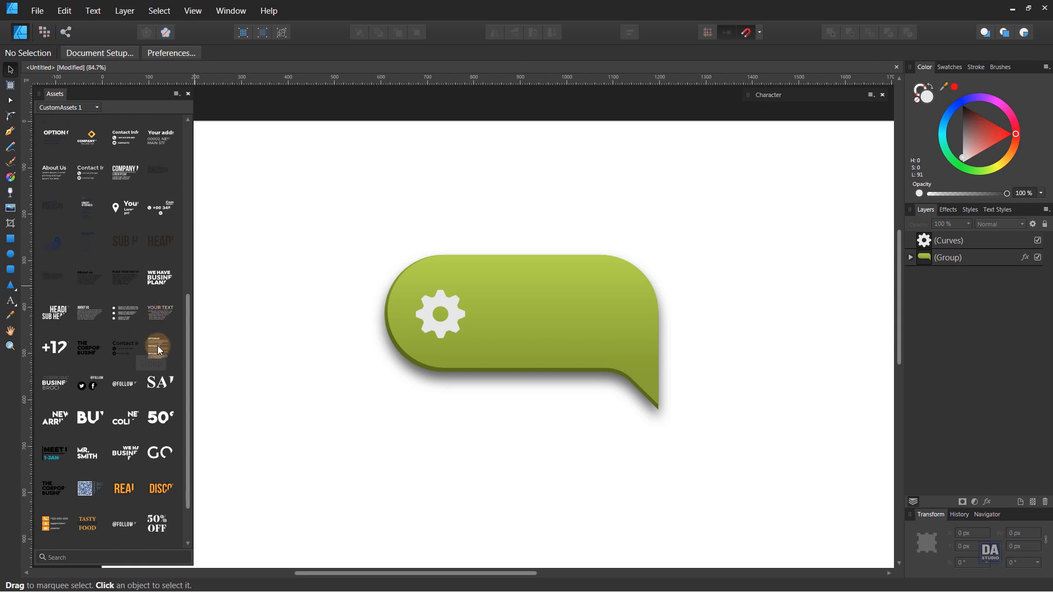
pyautogui.scroll(3, 155, 341)
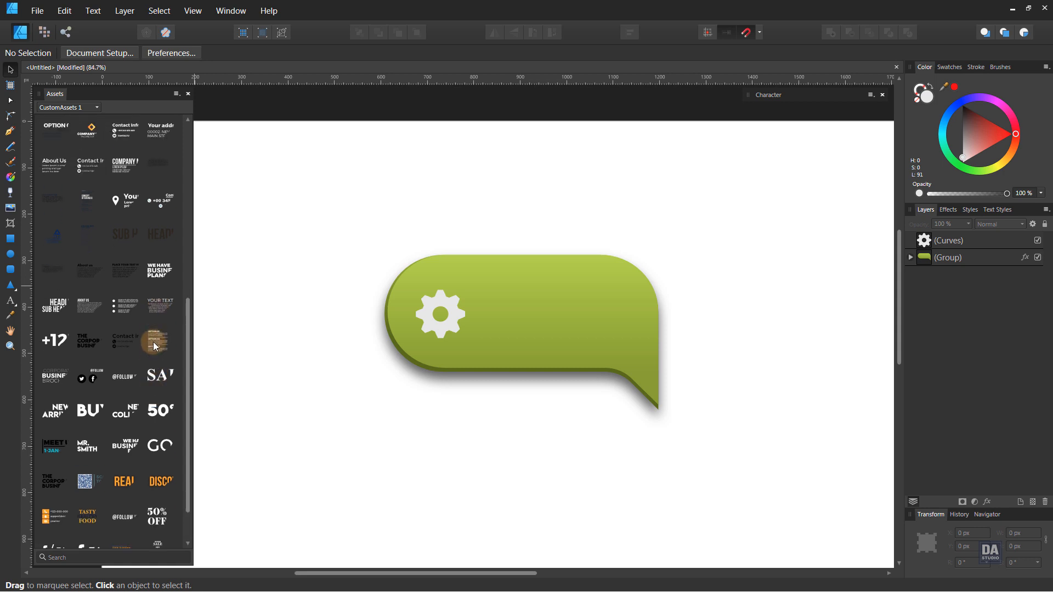
pyautogui.moveTo(159, 373); pyautogui.dragTo(548, 307)
pyautogui.moveTo(784, 400); pyautogui.dragTo(602, 328)
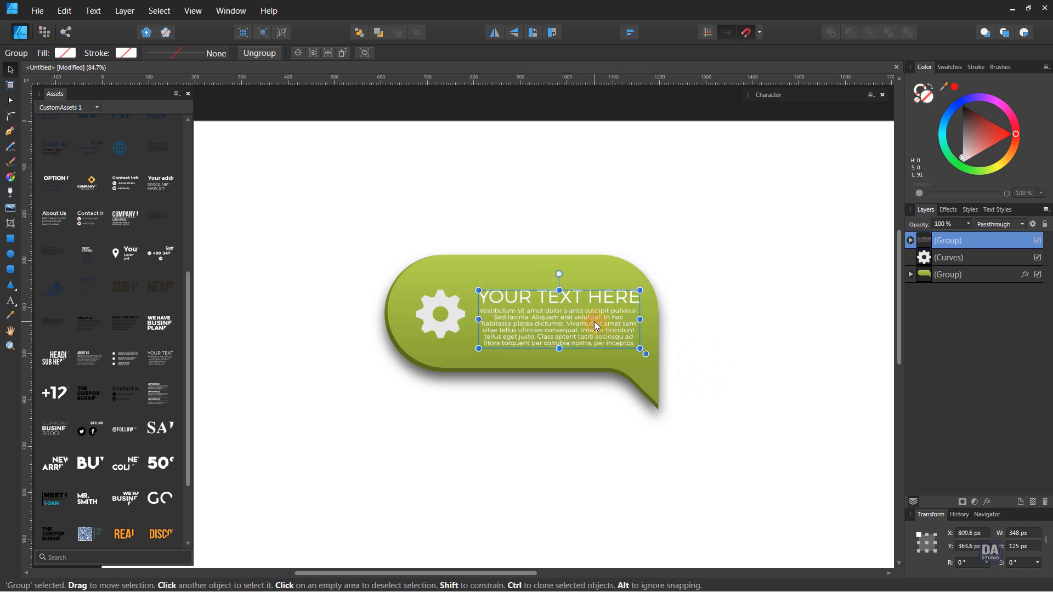
# Left-align the body paragraph and replace the heading with LOREM IPSUM, moved to start at the paragraph's left edge
pyautogui.doubleClick(593, 321)
pyautogui.click(549, 55)
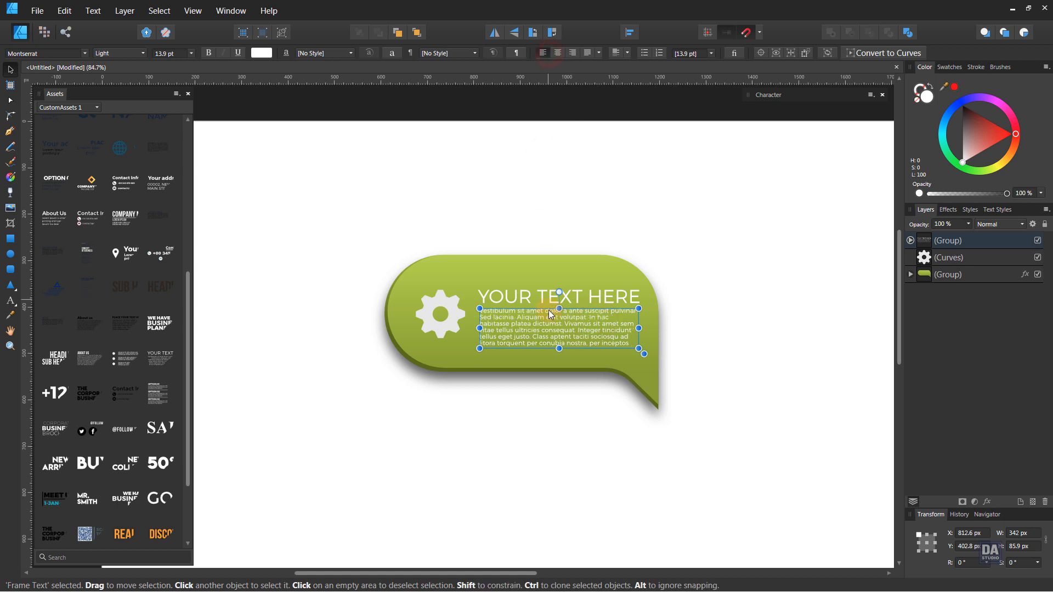
pyautogui.doubleClick(573, 295)
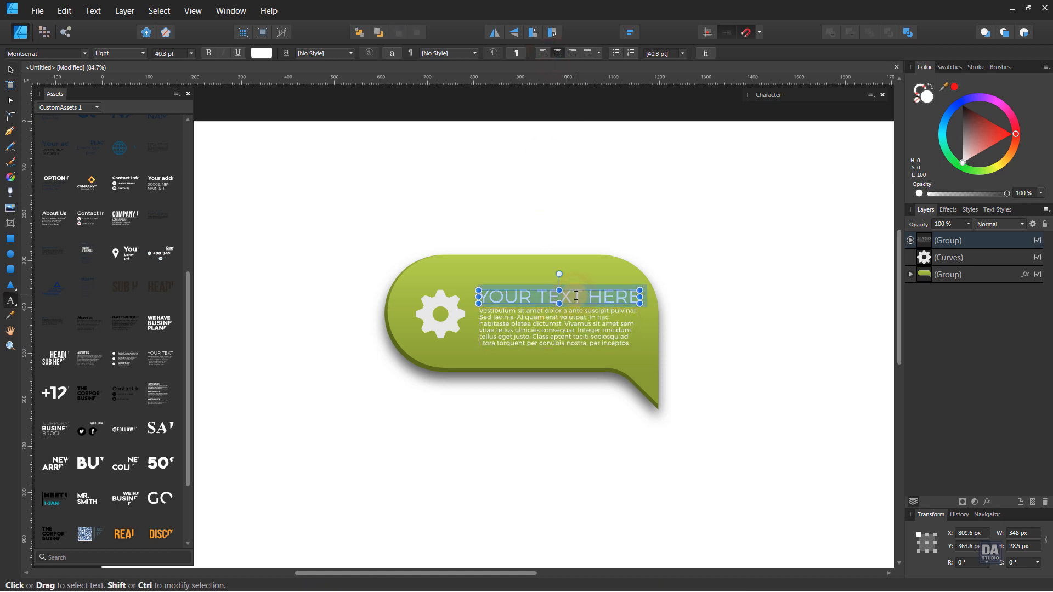
pyautogui.write('LOREM')
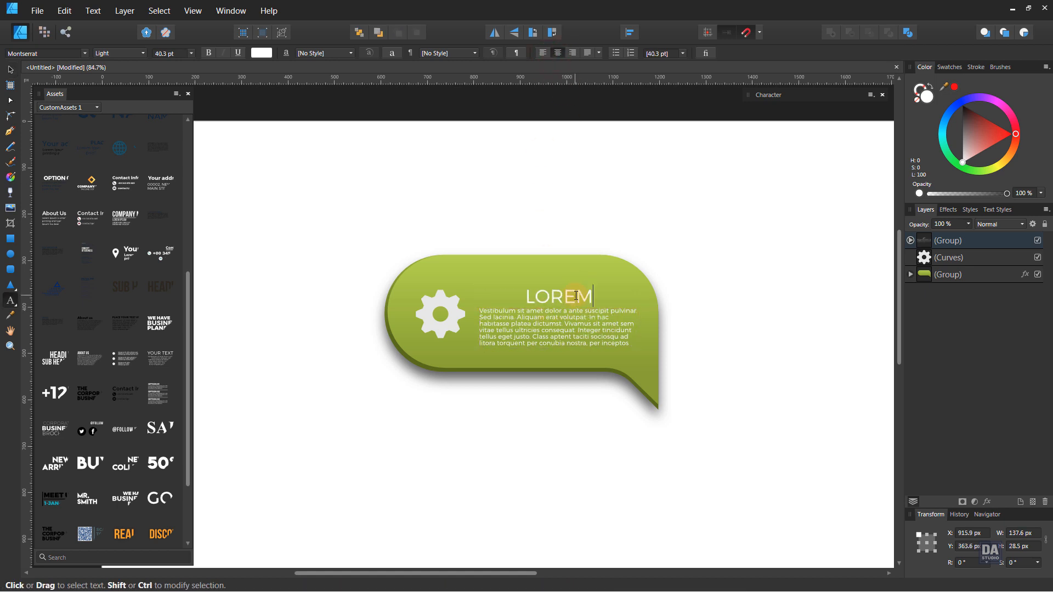
pyautogui.write(' IPSUM')
pyautogui.press('Escape')
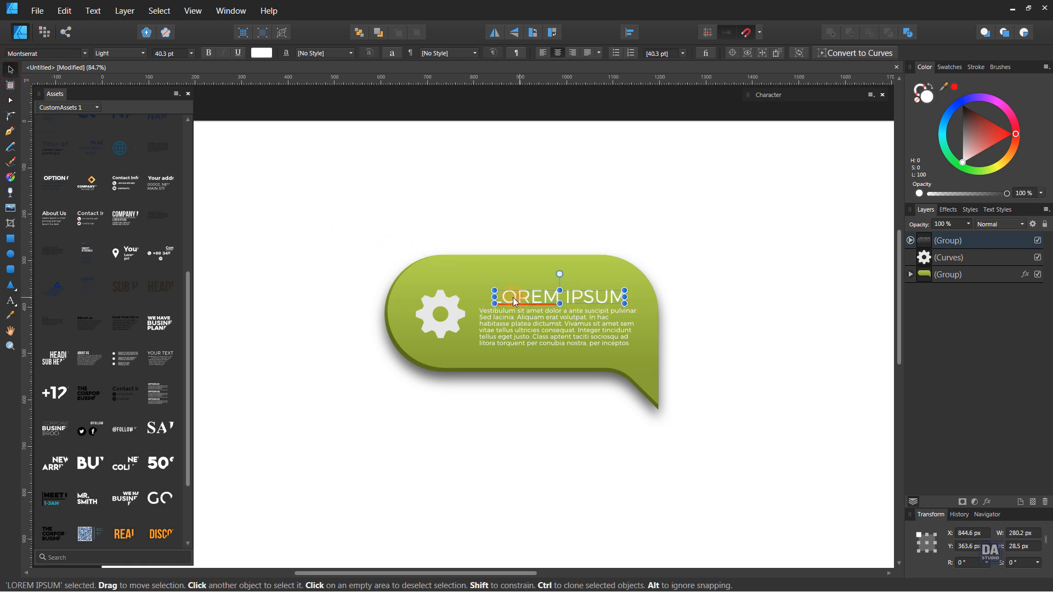
pyautogui.moveTo(512, 297); pyautogui.dragTo(497, 297)
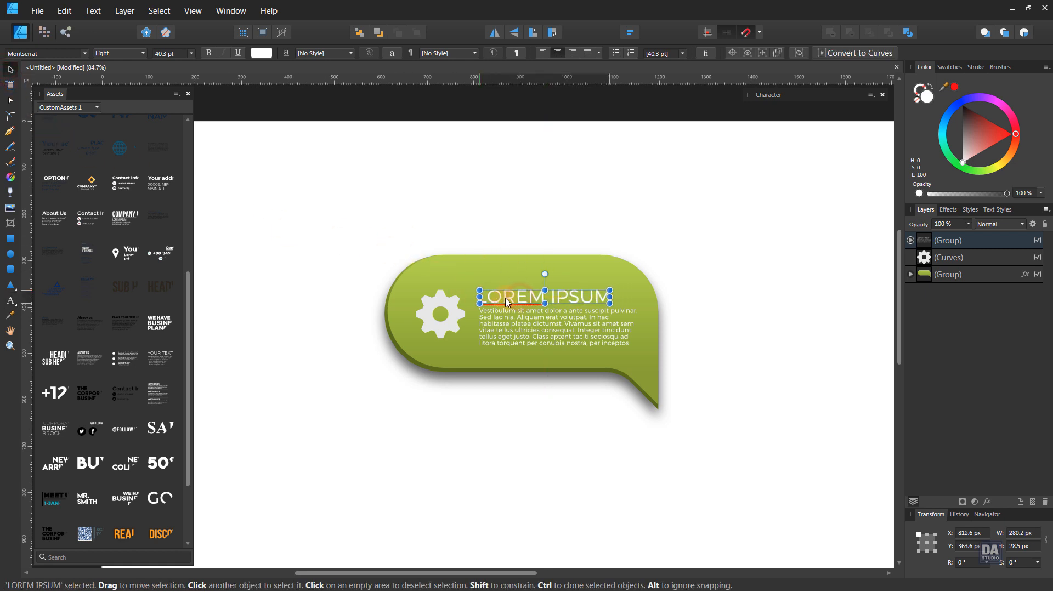
# Set the LOREM IPSUM heading's spelling language to None in the character settings
pyautogui.click(775, 96)
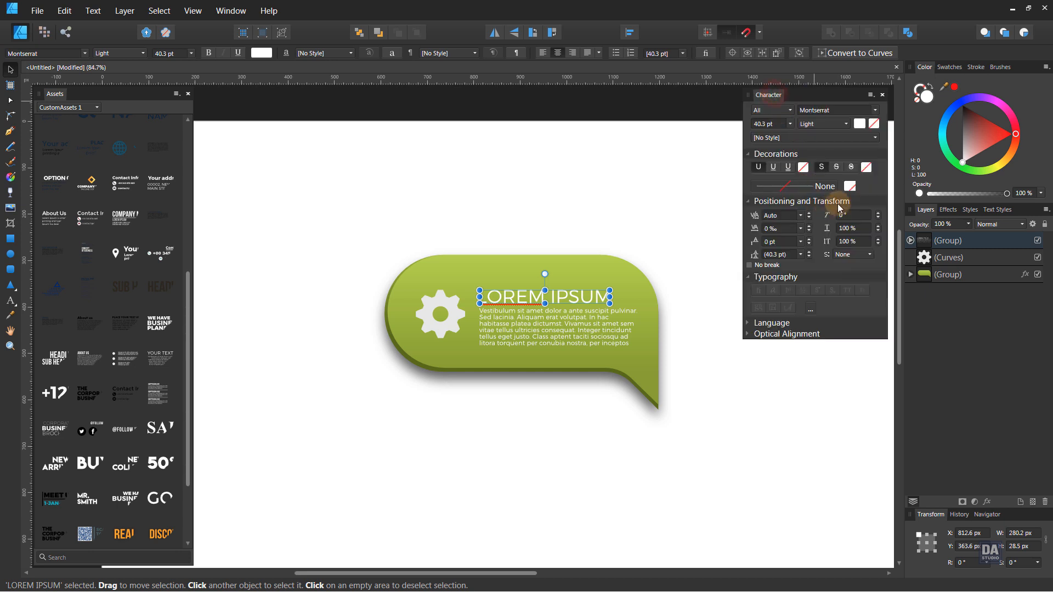
pyautogui.click(749, 324)
pyautogui.click(845, 338)
pyautogui.click(834, 361)
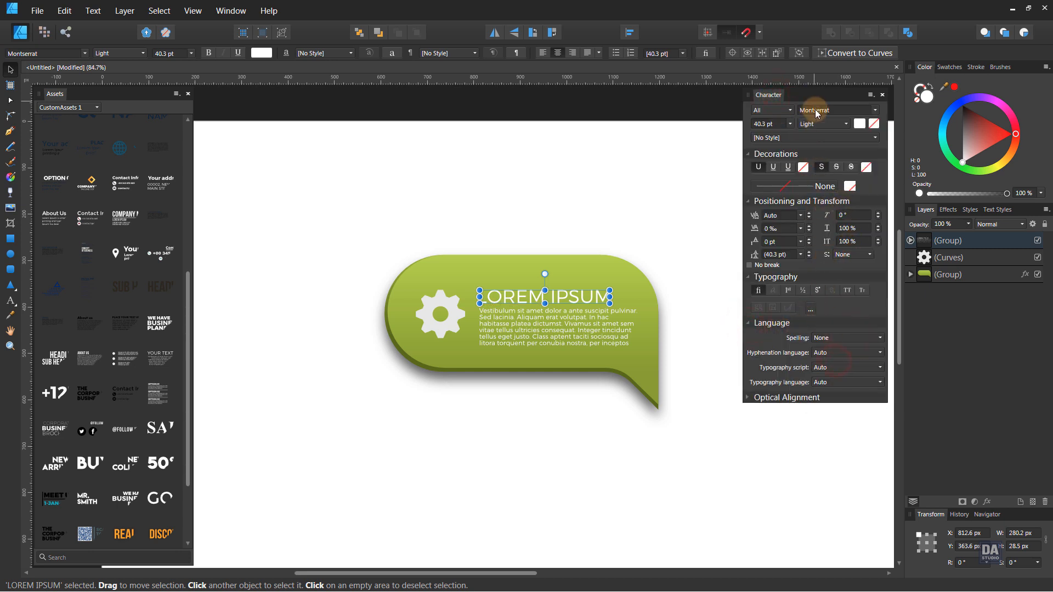
# Change the LOREM IPSUM heading's Montserrat weight to Bold
pyautogui.click(824, 124)
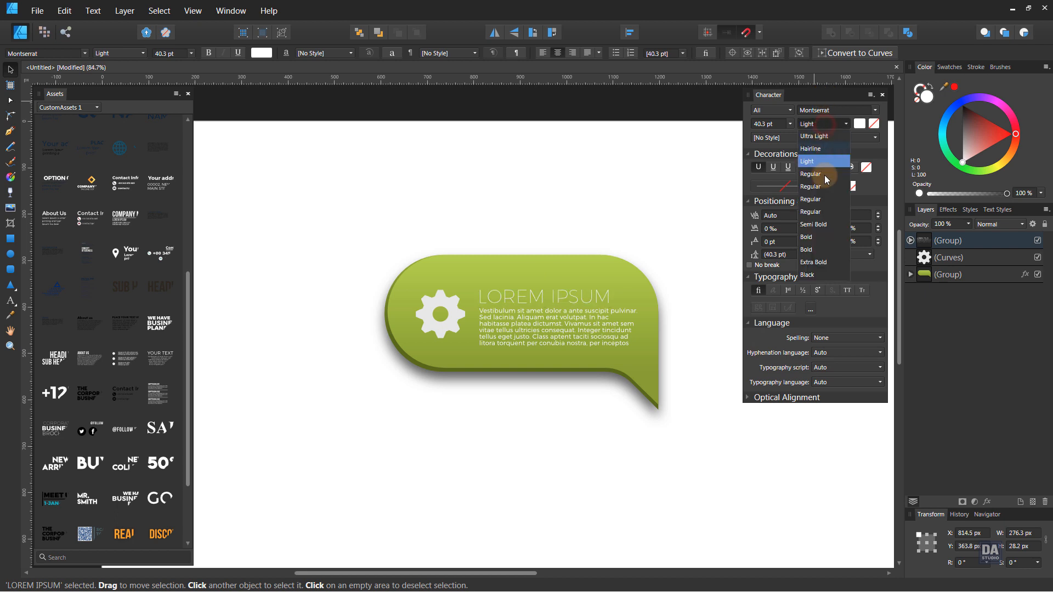
pyautogui.click(822, 237)
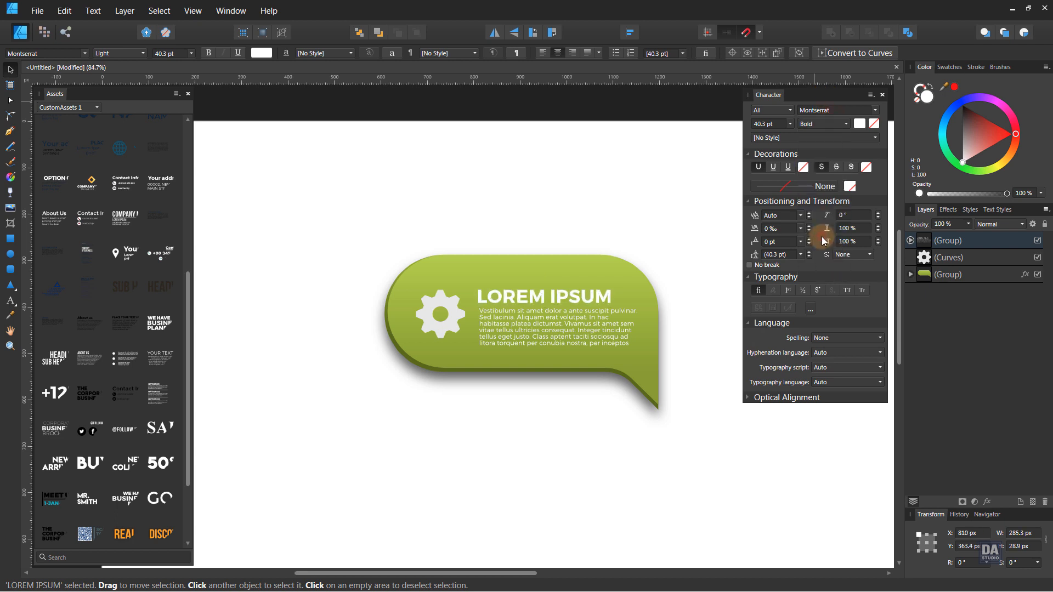
pyautogui.click(848, 94)
pyautogui.click(762, 266)
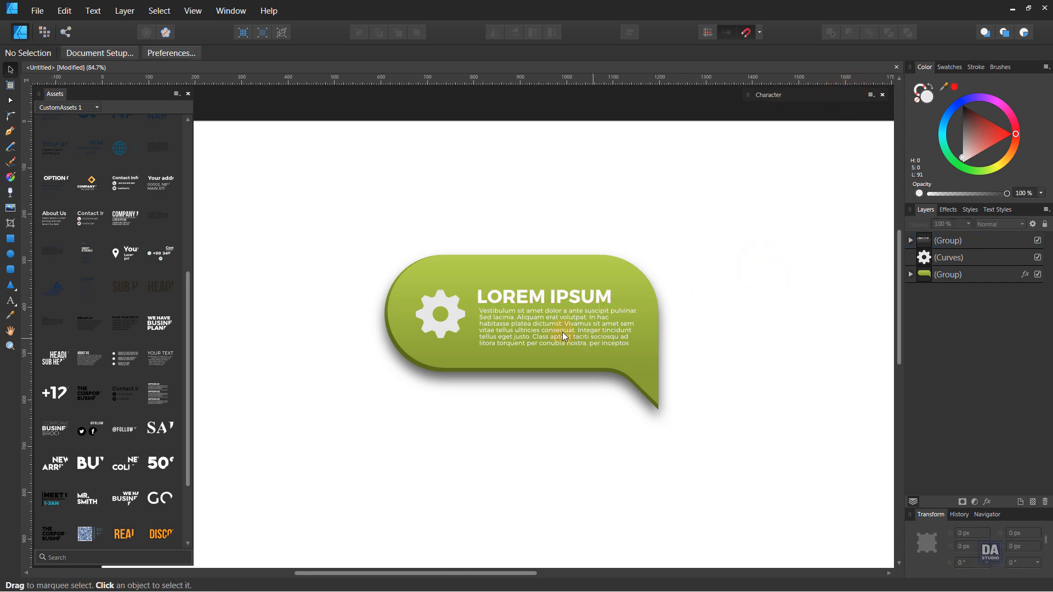
# Nudge the bold LOREM IPSUM heading right to X 812.6 px, in line with the paragraph's left edge
pyautogui.scroll(5, 538, 334)
pyautogui.click(395, 233)
pyautogui.moveTo(395, 232); pyautogui.dragTo(400, 232)
pyautogui.hotkey('ctrl', '0')
pyautogui.press('alt')
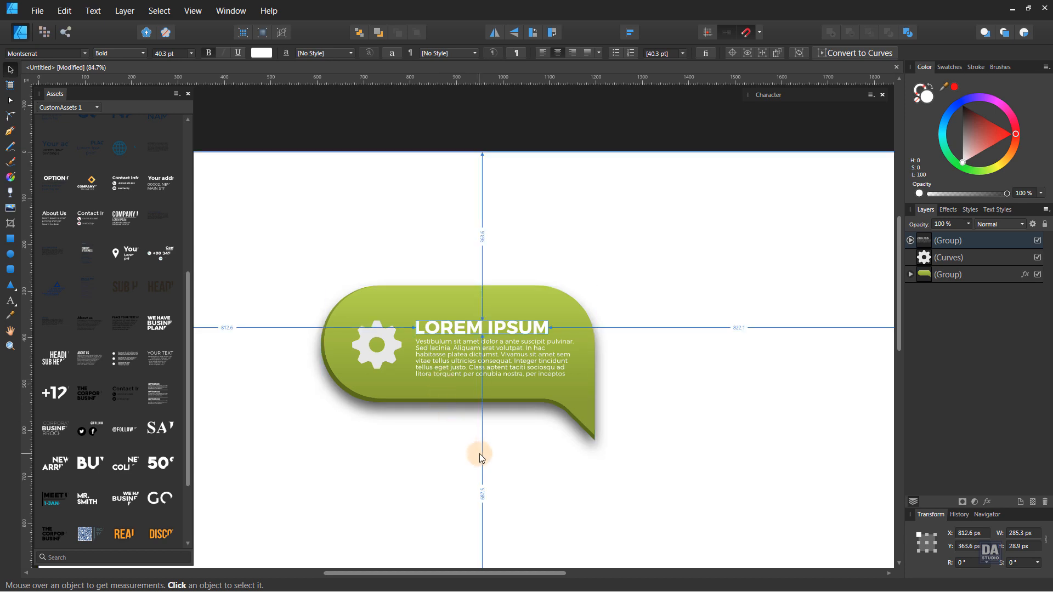
# Move the heading and paragraph text group up slightly to balance it vertically beside the gear icon
pyautogui.scroll(5, 444, 361)
pyautogui.click(784, 276)
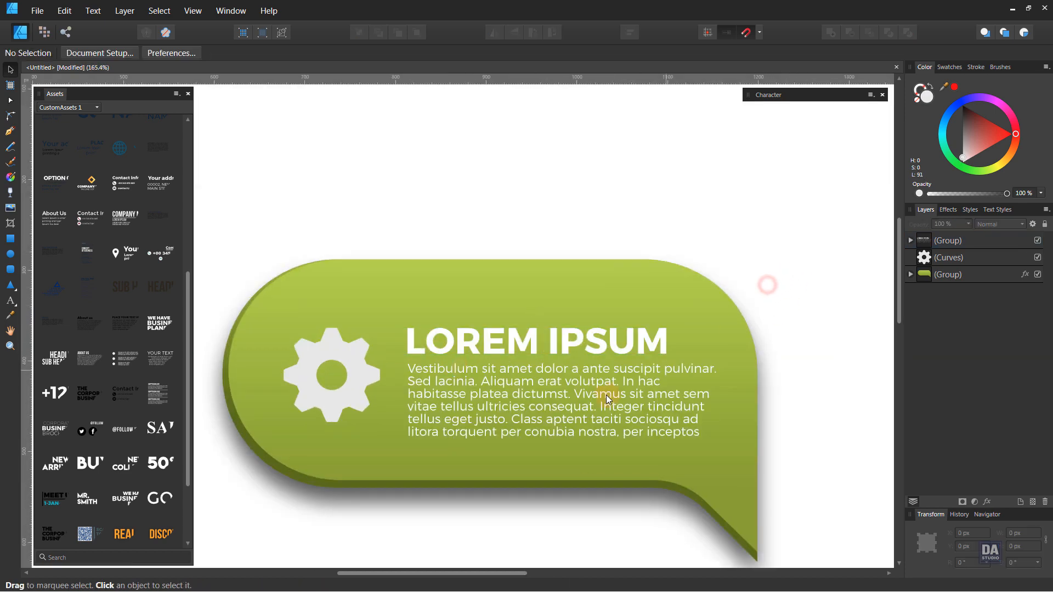
pyautogui.click(603, 394)
pyautogui.click(832, 373)
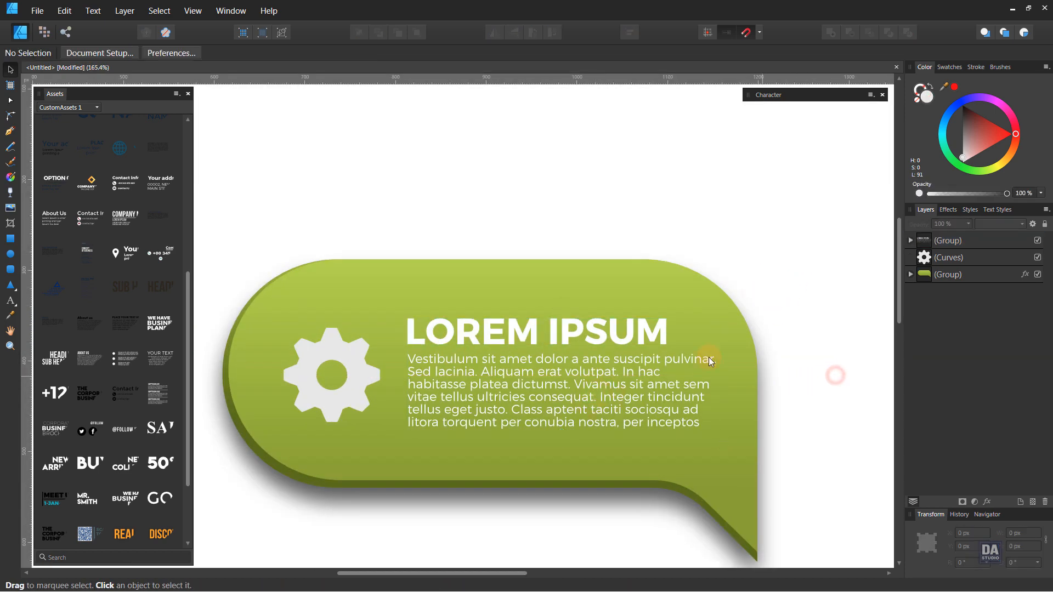
# Group the text, gear and bubble together and move the group up and left to X 370.2 px, Y 158.2 px
pyautogui.scroll(-4, 409, 239)
pyautogui.moveTo(409, 239); pyautogui.dragTo(317, 235)
pyautogui.moveTo(717, 404); pyautogui.dragTo(564, 358)
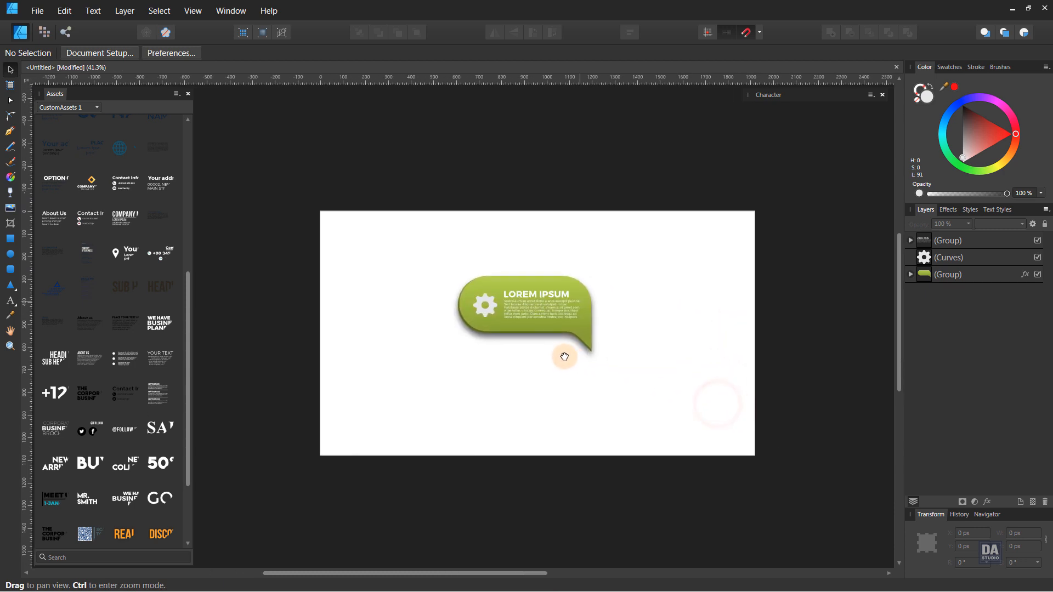
pyautogui.scroll(1, 530, 333)
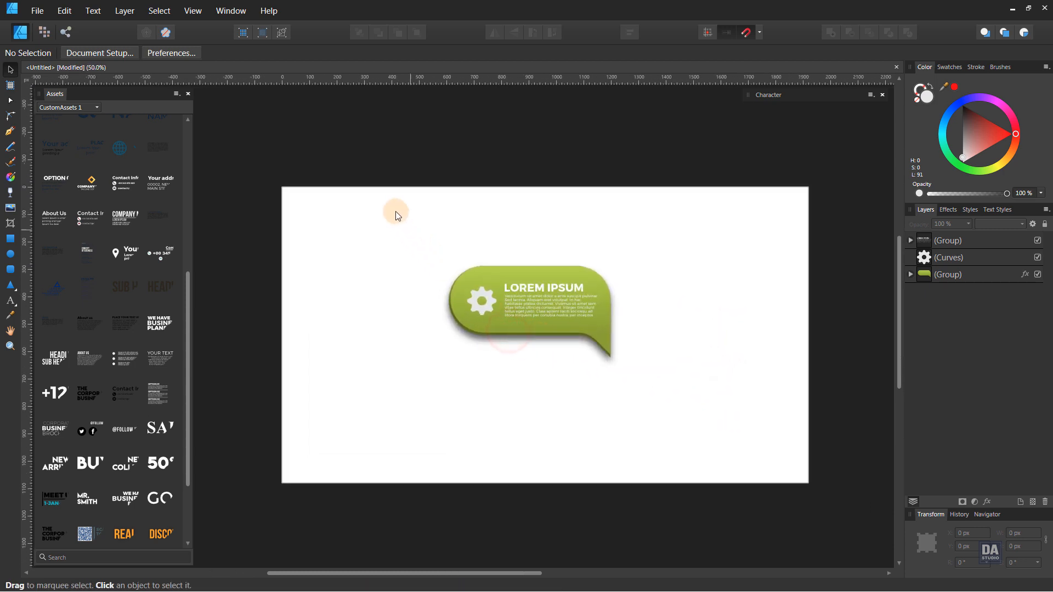
pyautogui.moveTo(395, 210); pyautogui.dragTo(661, 403)
pyautogui.rightClick(932, 281)
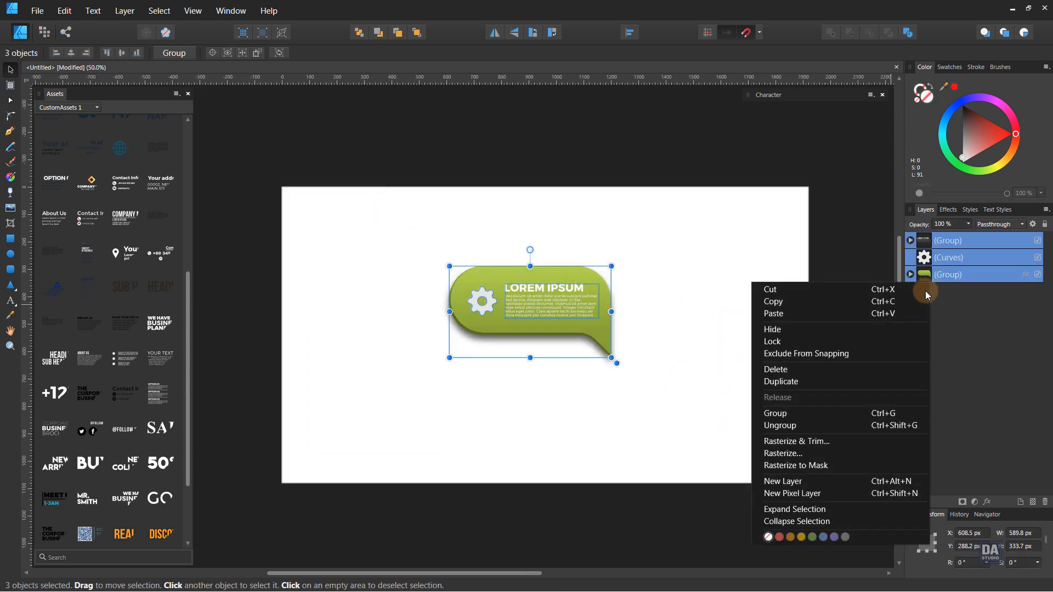
pyautogui.click(857, 411)
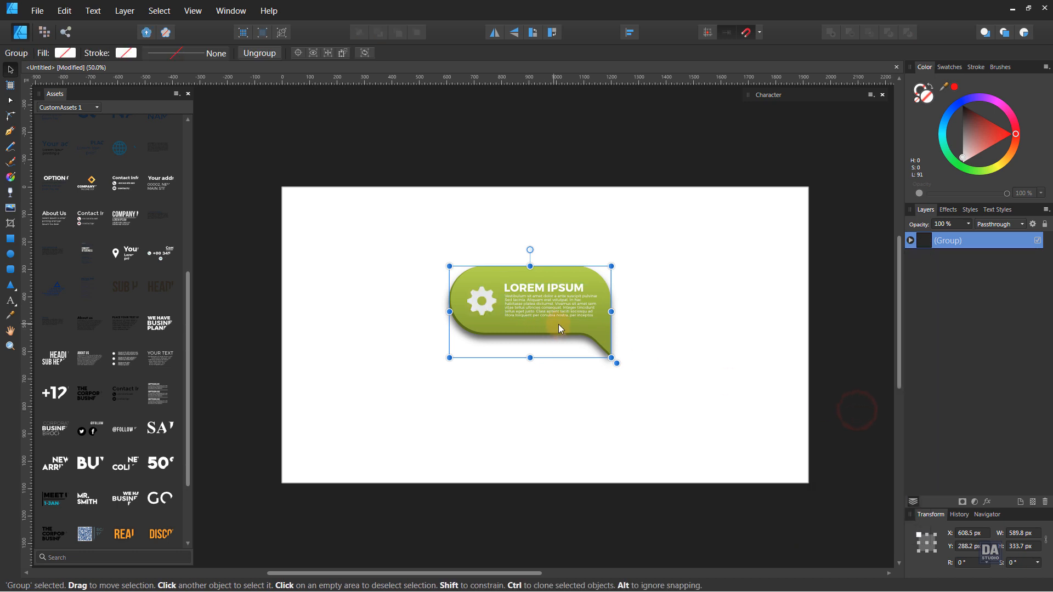
pyautogui.moveTo(558, 324); pyautogui.dragTo(492, 289)
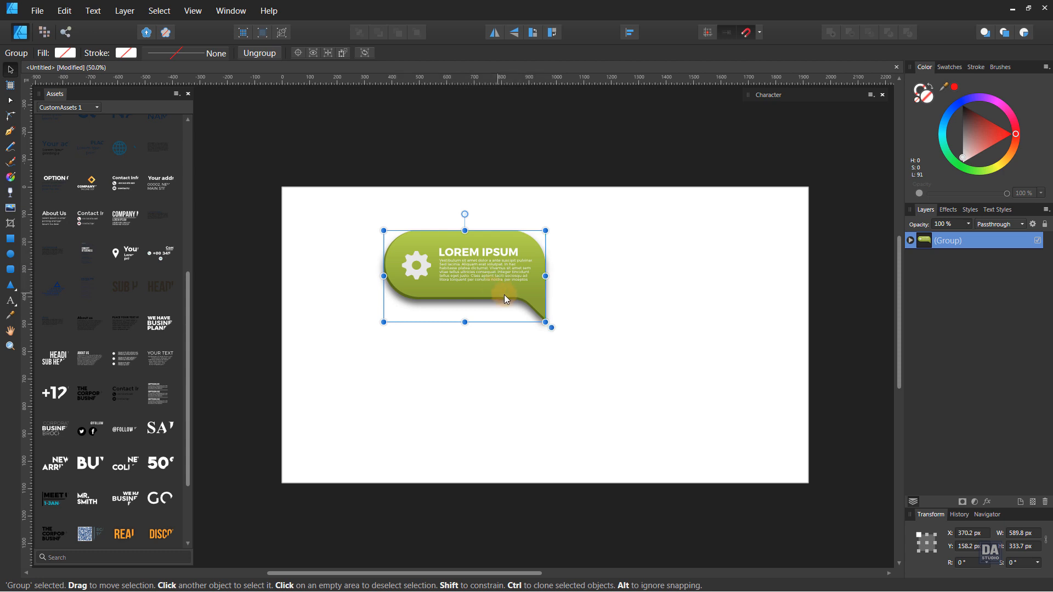
# Duplicate the bubble group, place the copy directly below the original at Y 398.2 px, and order it behind the original
pyautogui.rightClick(942, 250)
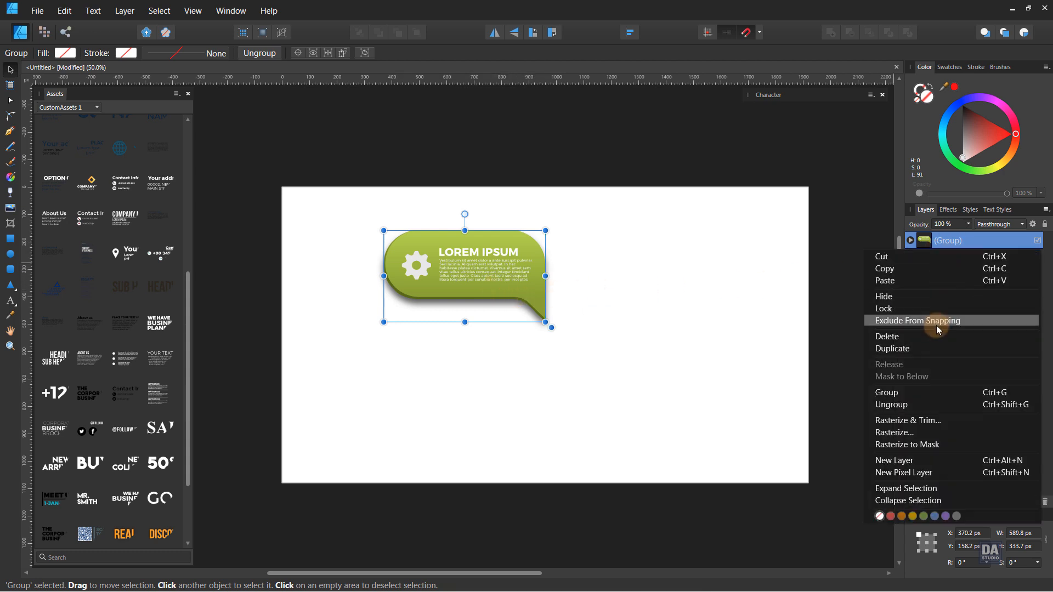
pyautogui.click(932, 349)
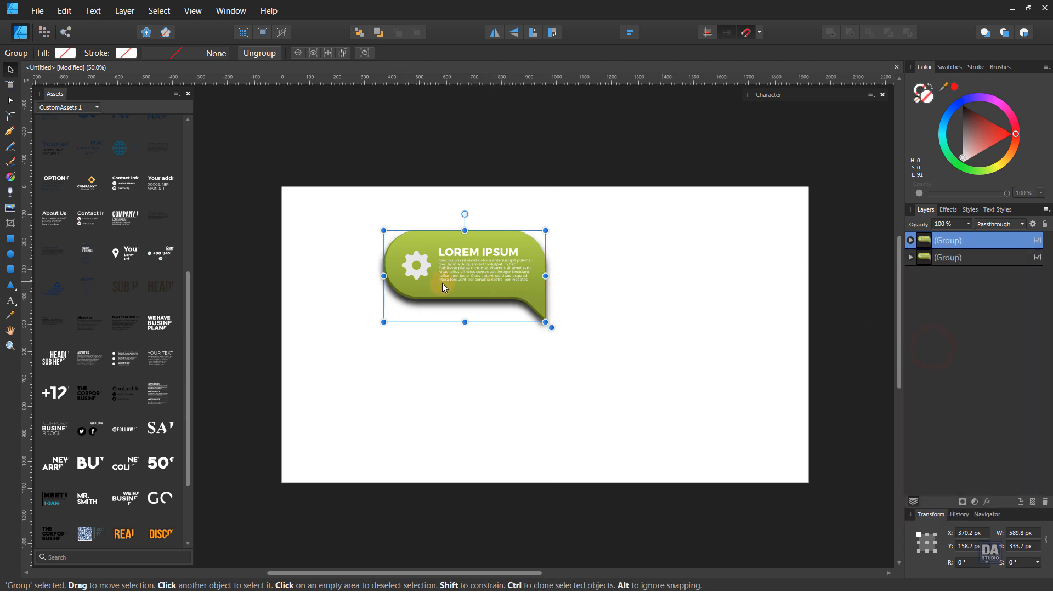
pyautogui.moveTo(453, 294); pyautogui.dragTo(460, 357)
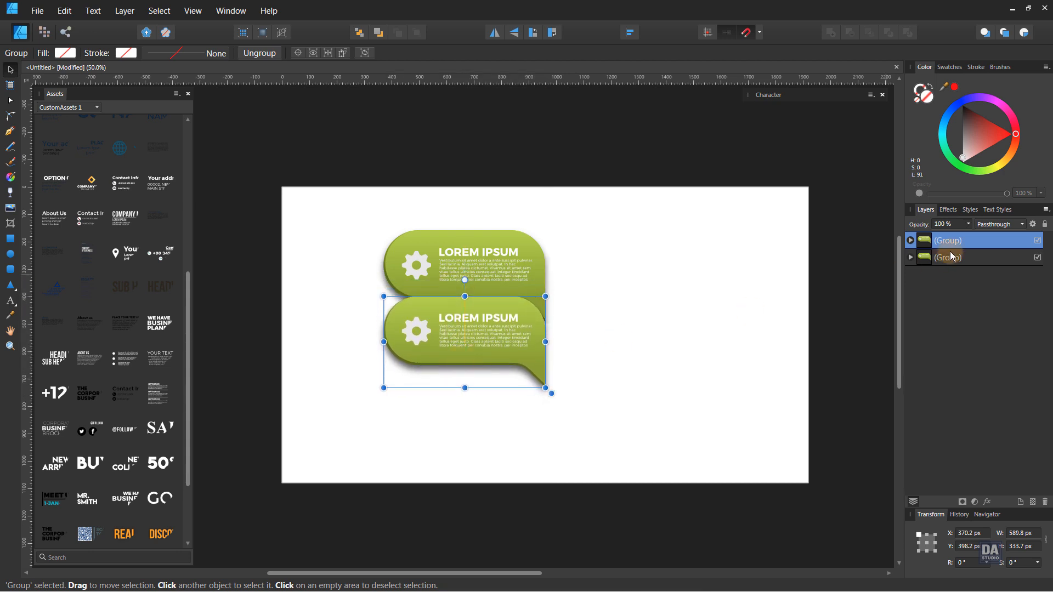
pyautogui.moveTo(960, 241); pyautogui.dragTo(957, 285)
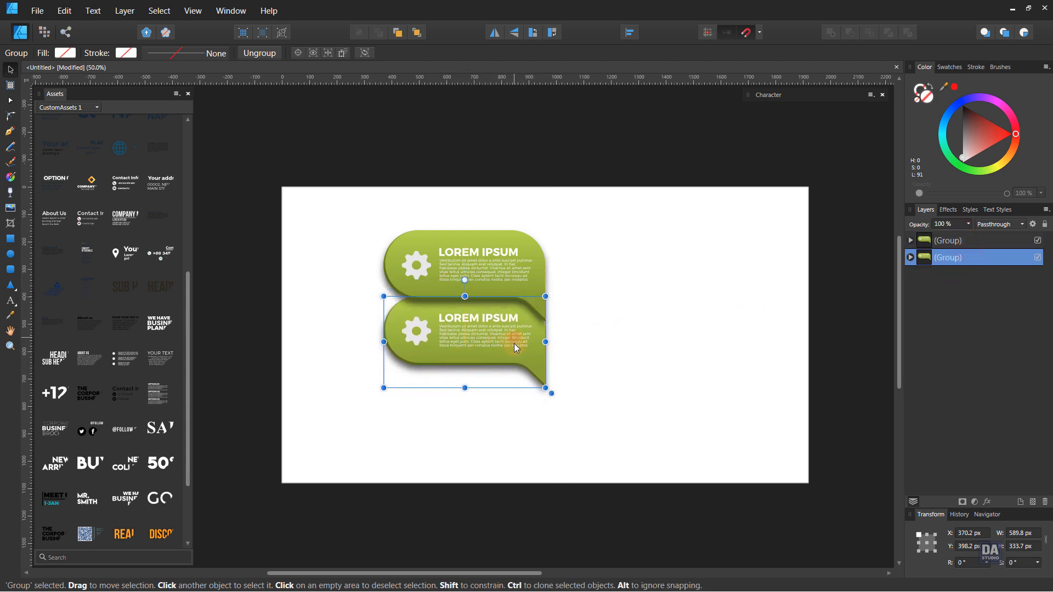
# Lower the second bubble slightly and enlarge it leftward to about 714.5 × 404.3 px, keeping its tail edge aligned with the first bubble
pyautogui.moveTo(514, 343); pyautogui.dragTo(514, 340)
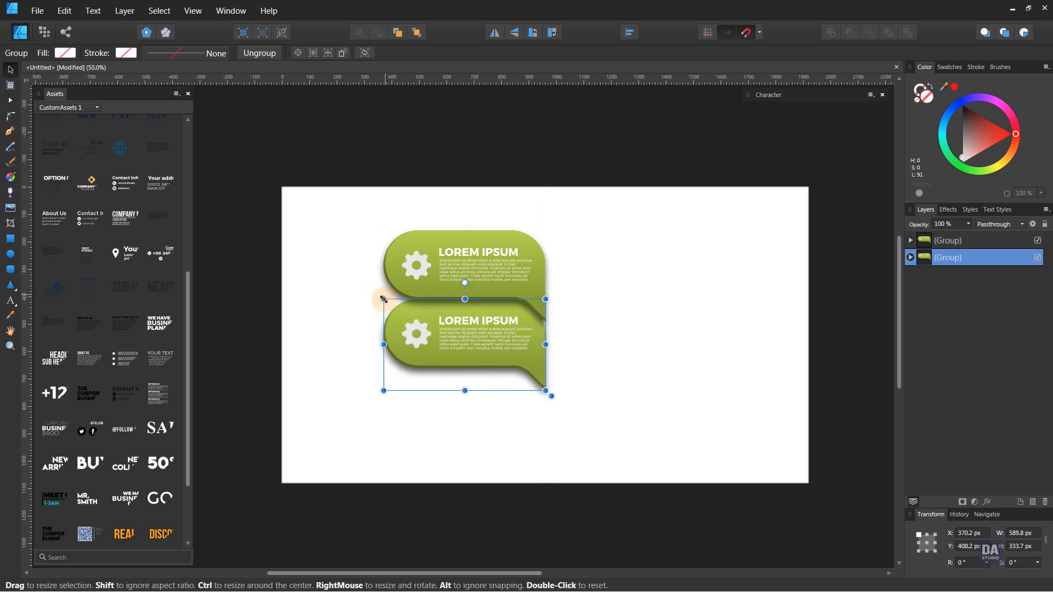
pyautogui.moveTo(384, 299); pyautogui.dragTo(350, 292)
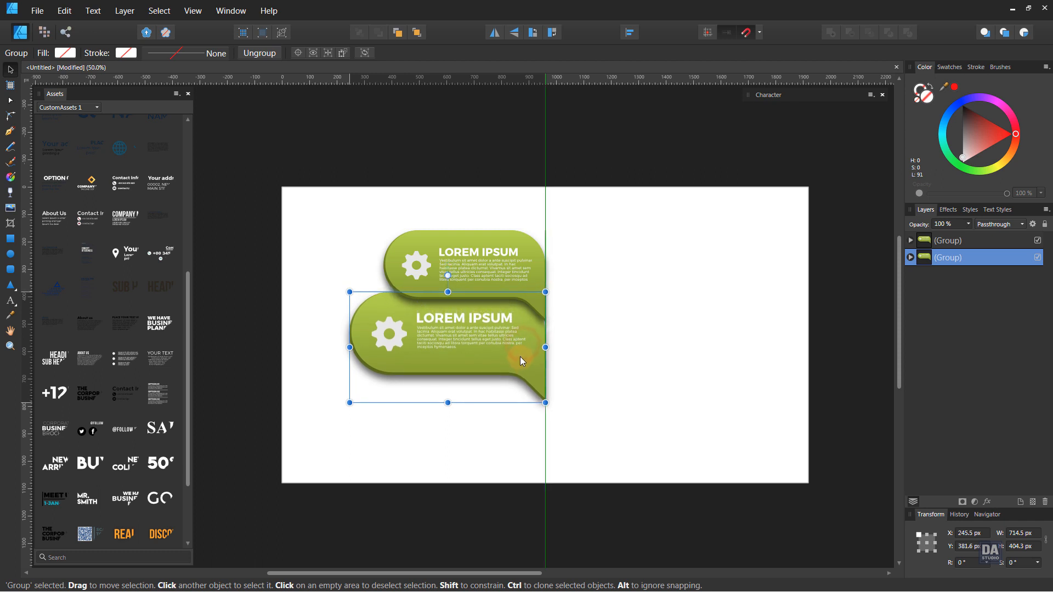
pyautogui.moveTo(520, 356); pyautogui.dragTo(520, 358)
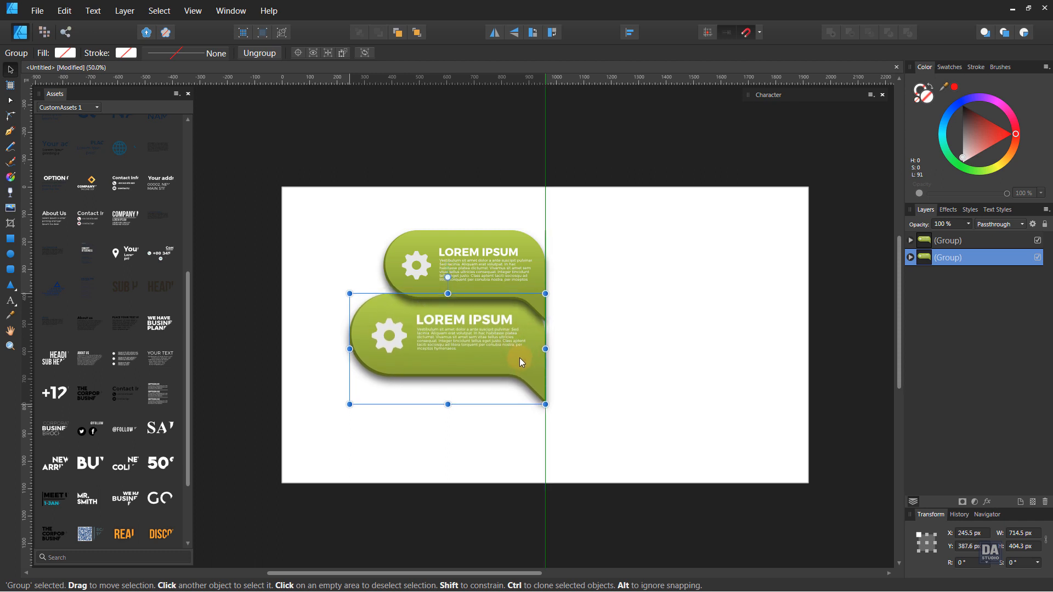
# Recolour the second bubble's shape red with an HSL adjustment of 93.7° hue shift and 17% saturation shift
pyautogui.click(911, 257)
pyautogui.click(928, 309)
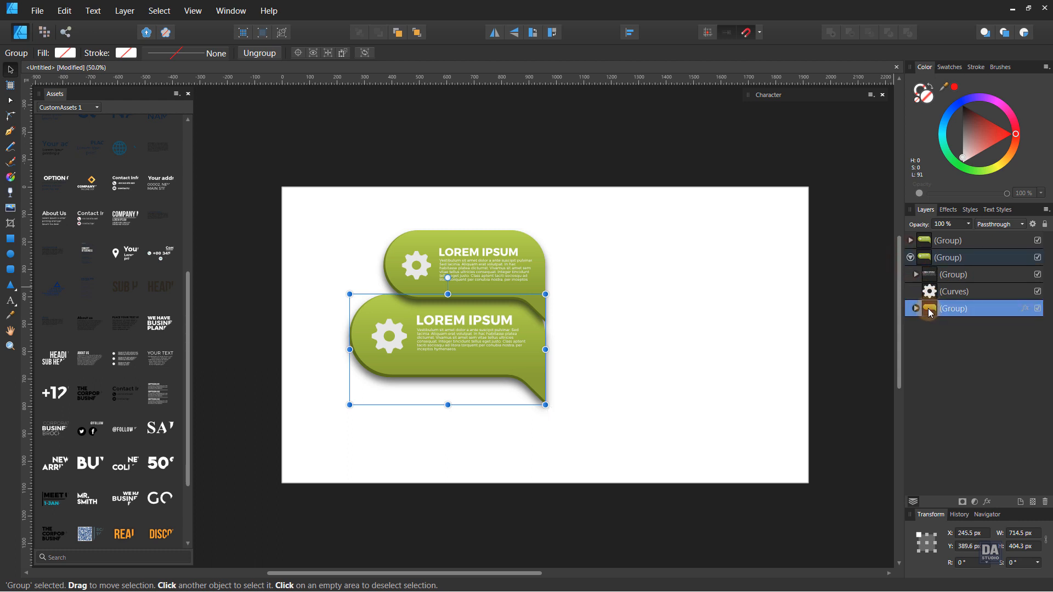
pyautogui.click(974, 504)
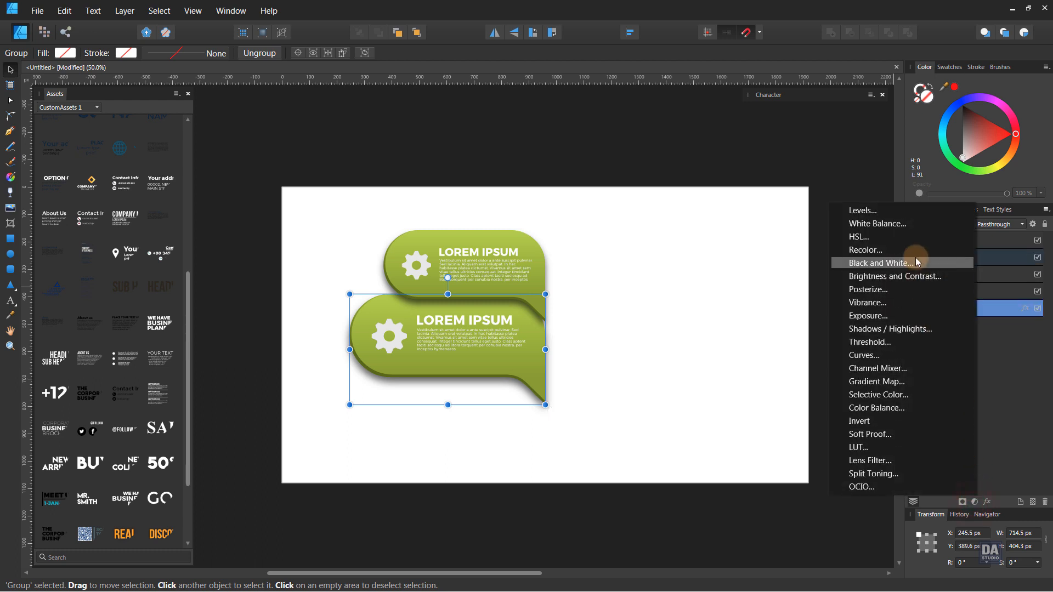
pyautogui.click(917, 237)
pyautogui.moveTo(746, 486); pyautogui.dragTo(761, 505)
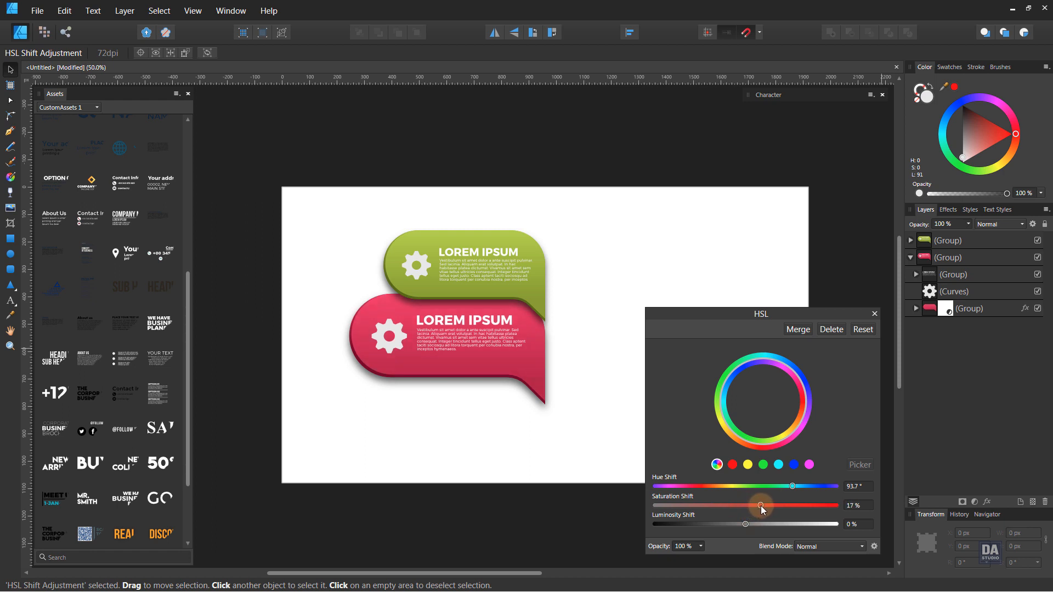
pyautogui.click(874, 314)
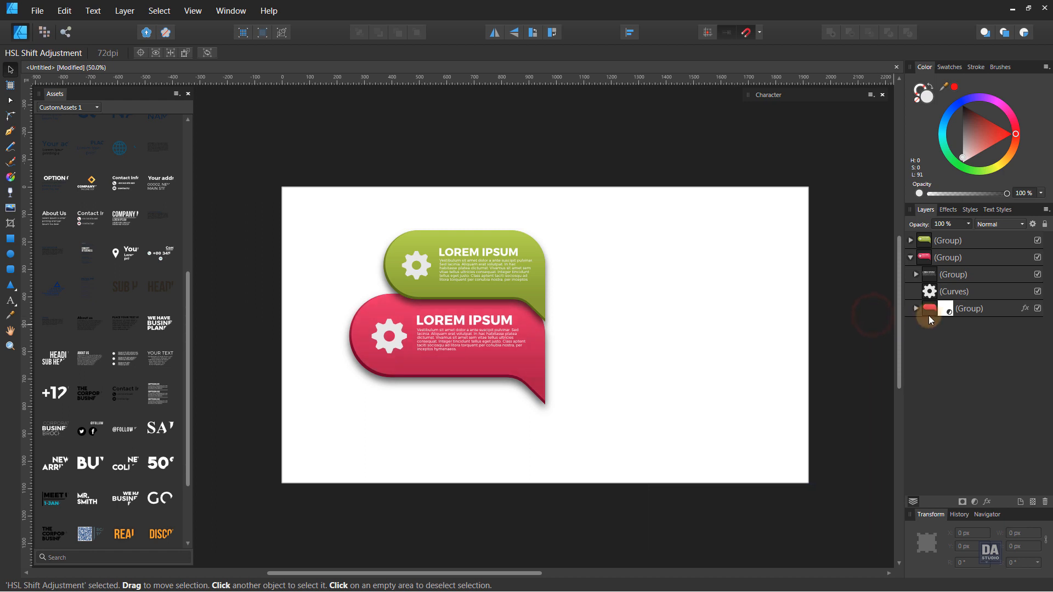
pyautogui.click(911, 259)
# Duplicate the green bubble group and order the copy behind the red bubble
pyautogui.rightClick(933, 261)
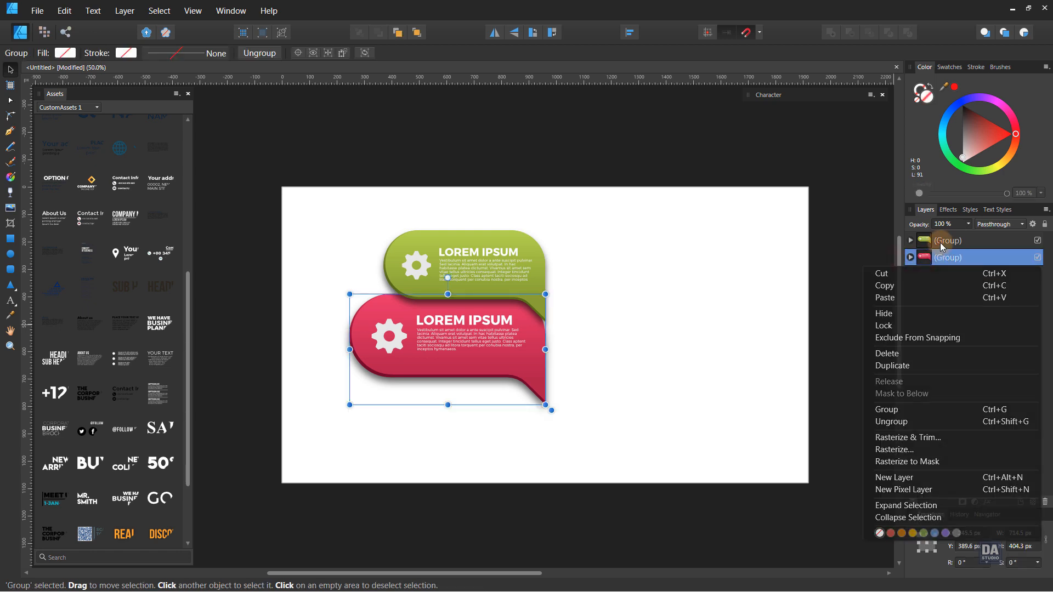
pyautogui.click(939, 242)
pyautogui.rightClick(942, 249)
pyautogui.click(917, 349)
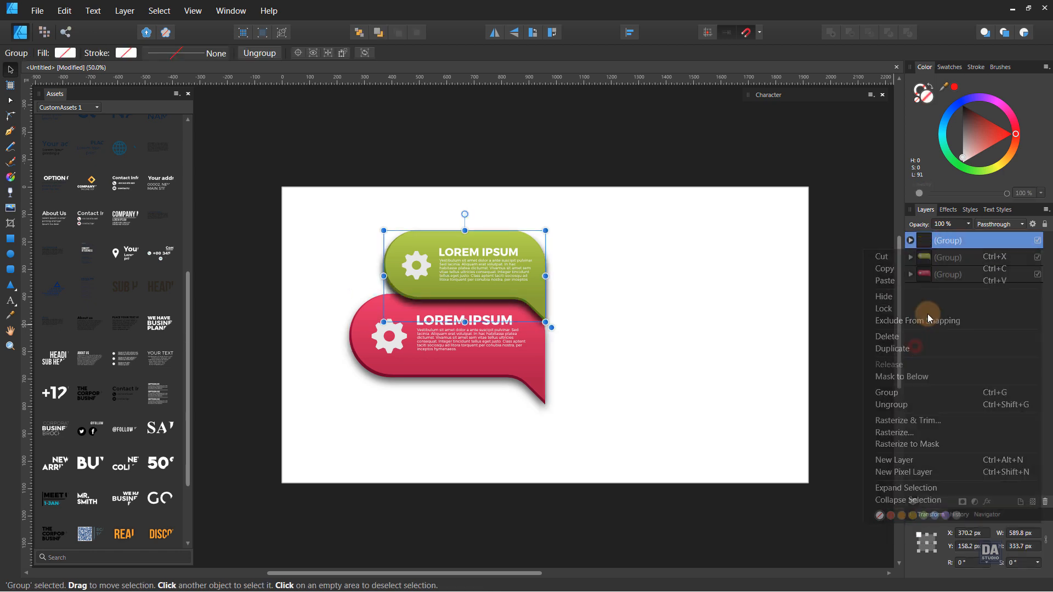
pyautogui.moveTo(974, 241); pyautogui.dragTo(945, 305)
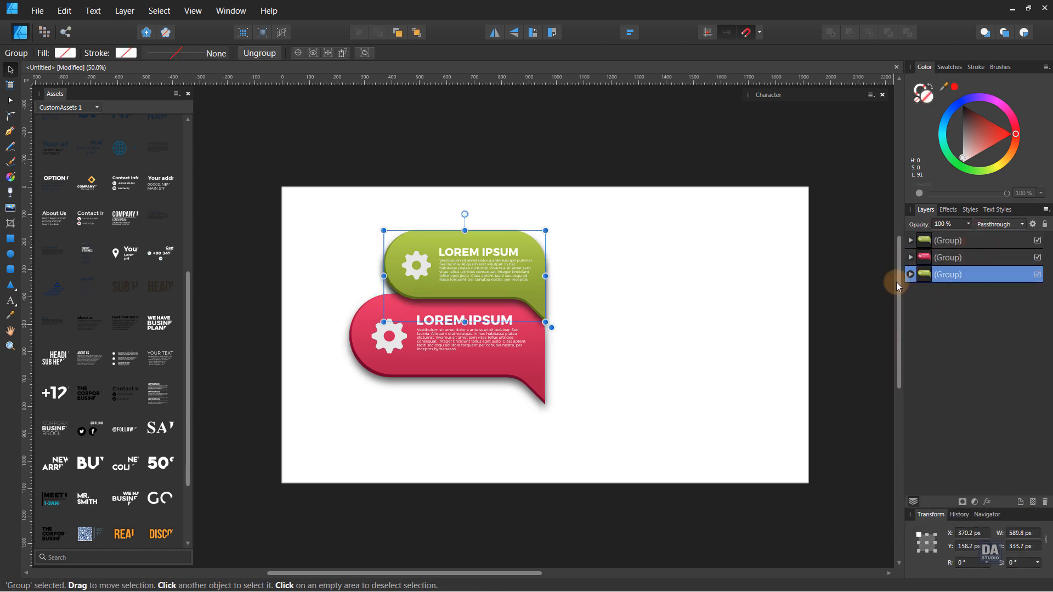
# Move the green copy below the red bubble to Y 686.2 px and enlarge it to about 629.5 × 356.2 px
pyautogui.moveTo(504, 311); pyautogui.dragTo(511, 458)
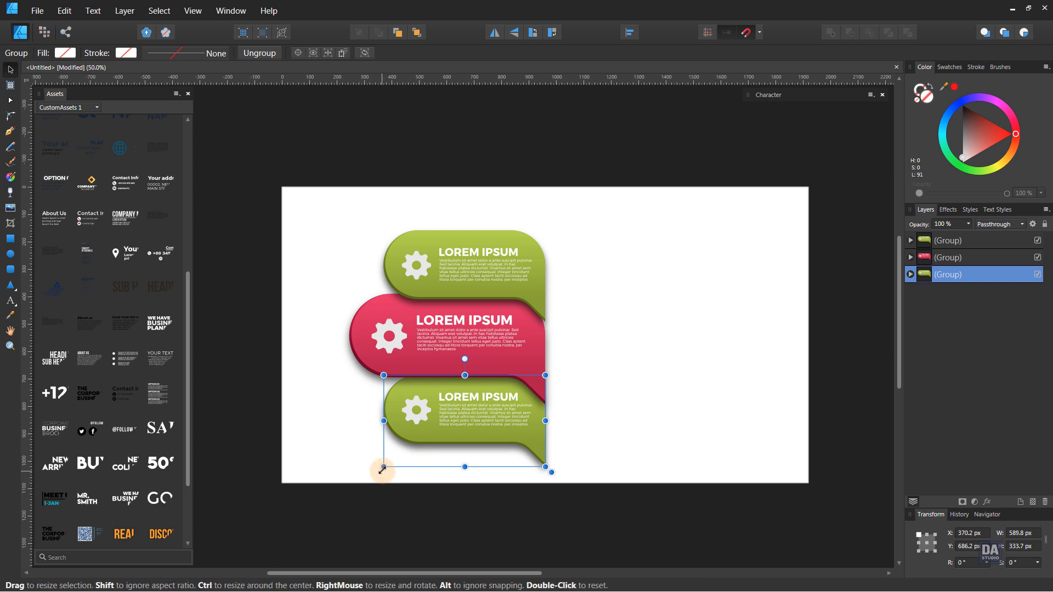
pyautogui.moveTo(379, 472); pyautogui.dragTo(373, 479)
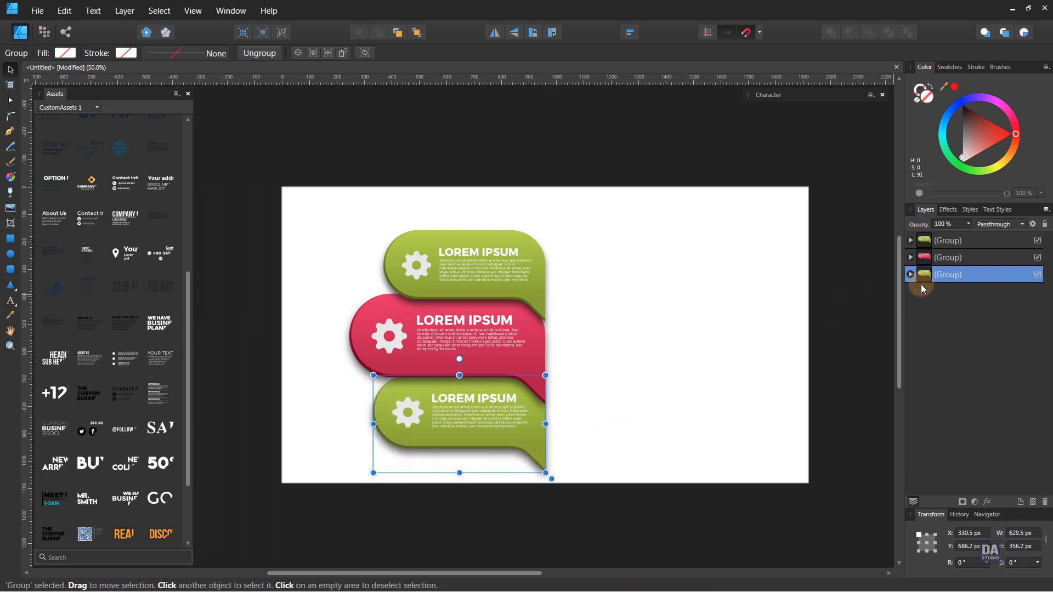
# Recolour the third bubble's shape blue with an HSL adjustment of -120° hue shift and 28% saturation shift
pyautogui.click(910, 274)
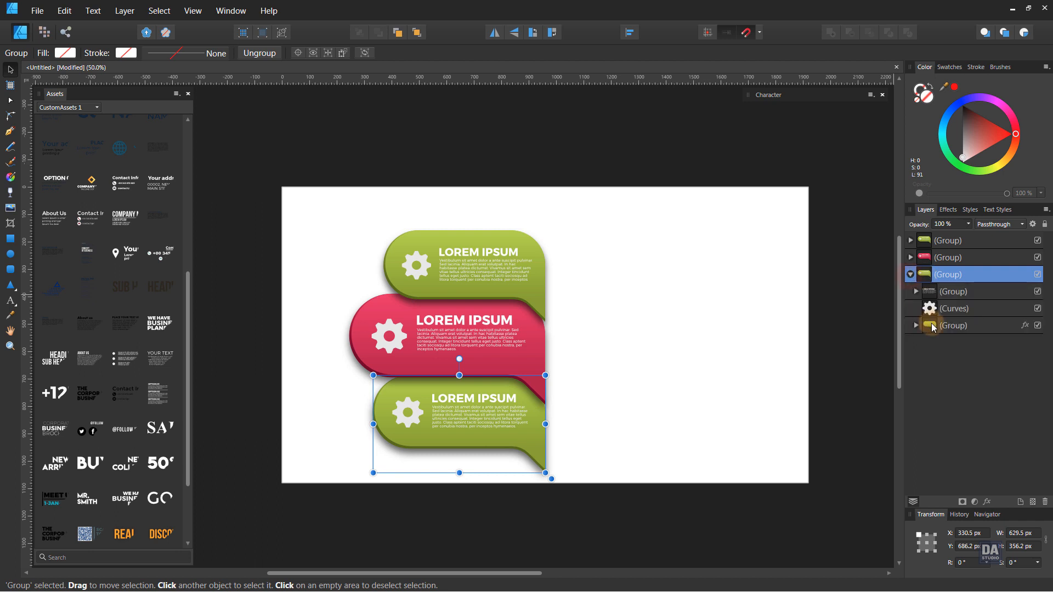
pyautogui.click(973, 502)
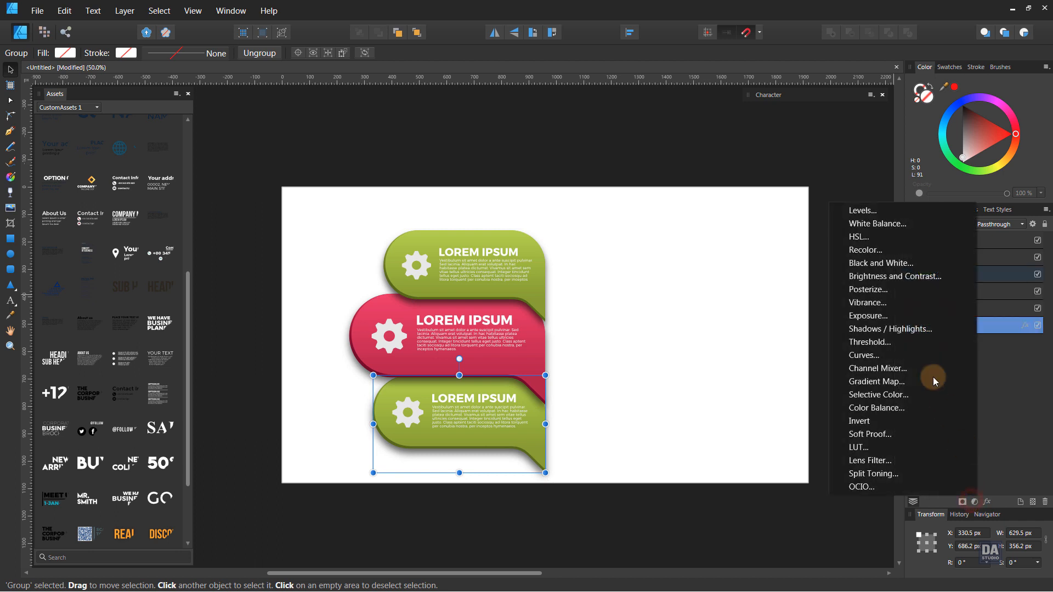
pyautogui.click(896, 245)
pyautogui.moveTo(761, 487); pyautogui.dragTo(827, 485)
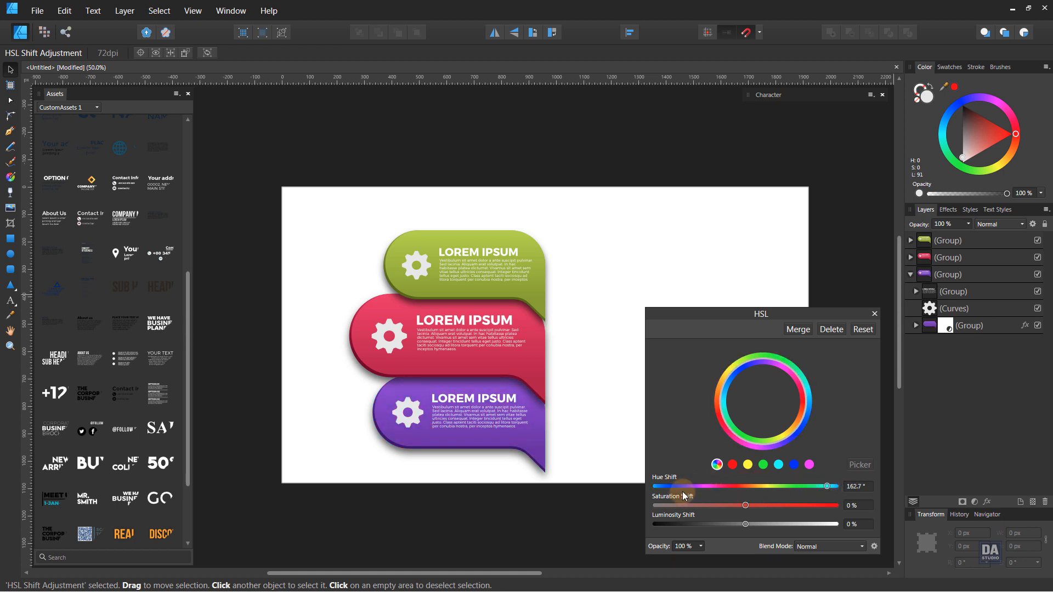
pyautogui.moveTo(836, 486); pyautogui.dragTo(688, 497)
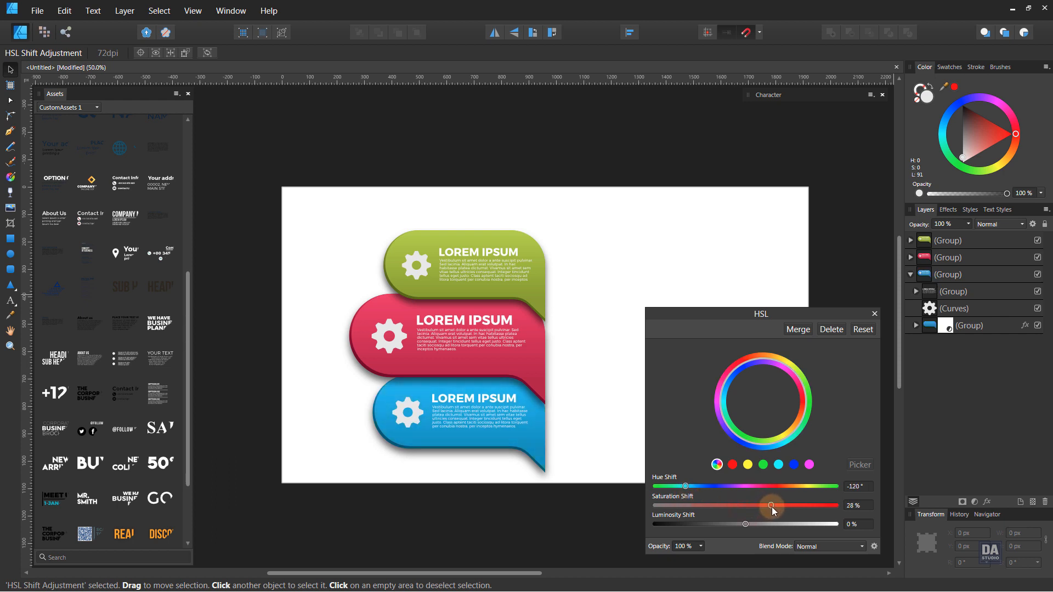
pyautogui.click(874, 314)
pyautogui.click(724, 349)
# Select all three bubbles and move the stack up to about Y 120 px to balance it on the page
pyautogui.press('z')
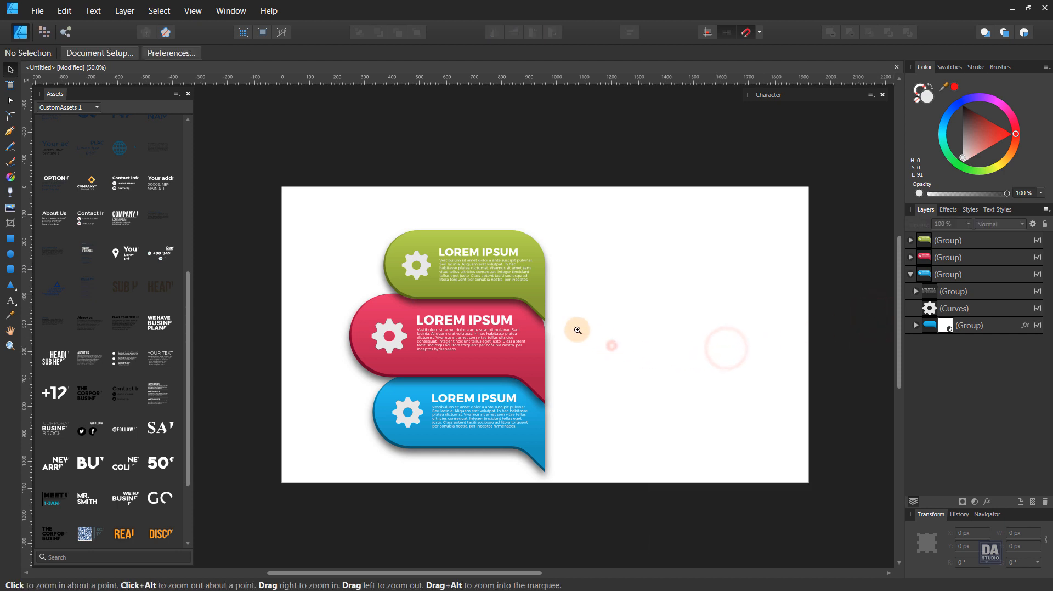
pyautogui.moveTo(577, 330); pyautogui.dragTo(554, 317)
pyautogui.press('v')
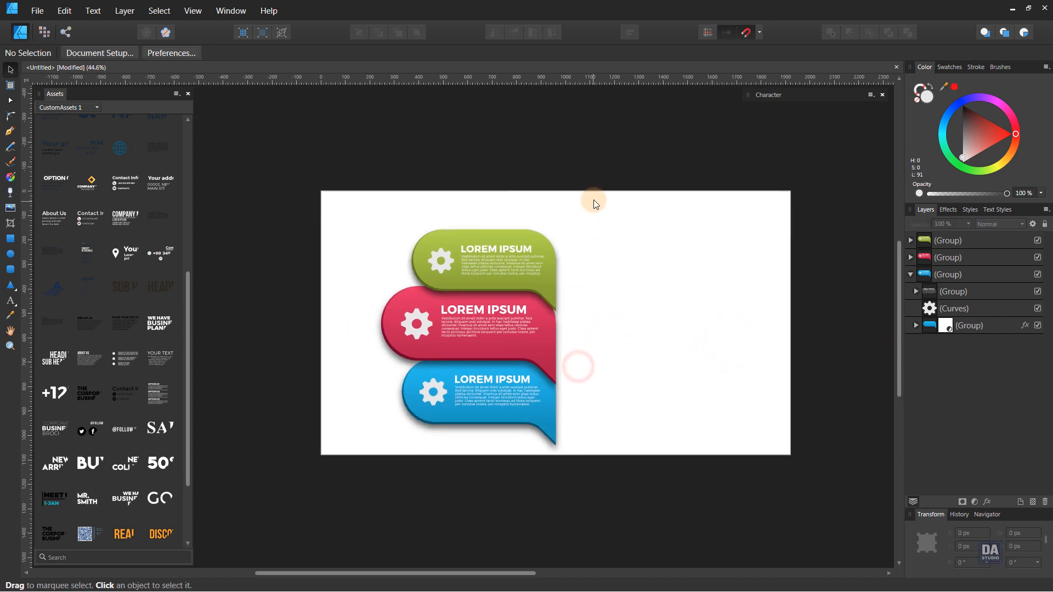
pyautogui.moveTo(593, 201); pyautogui.dragTo(354, 476)
pyautogui.moveTo(501, 403); pyautogui.dragTo(502, 396)
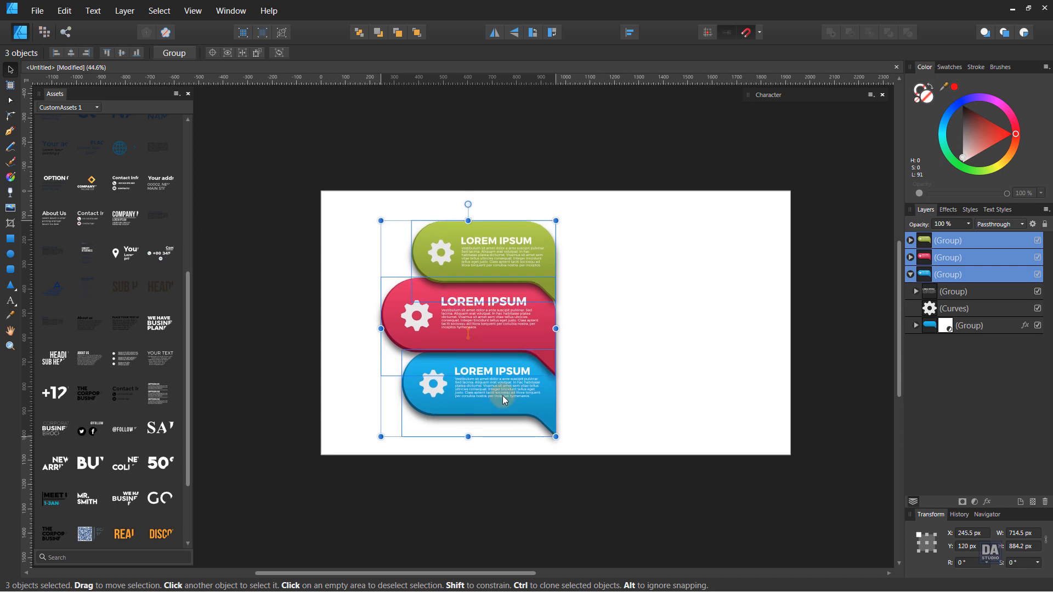
pyautogui.click(630, 391)
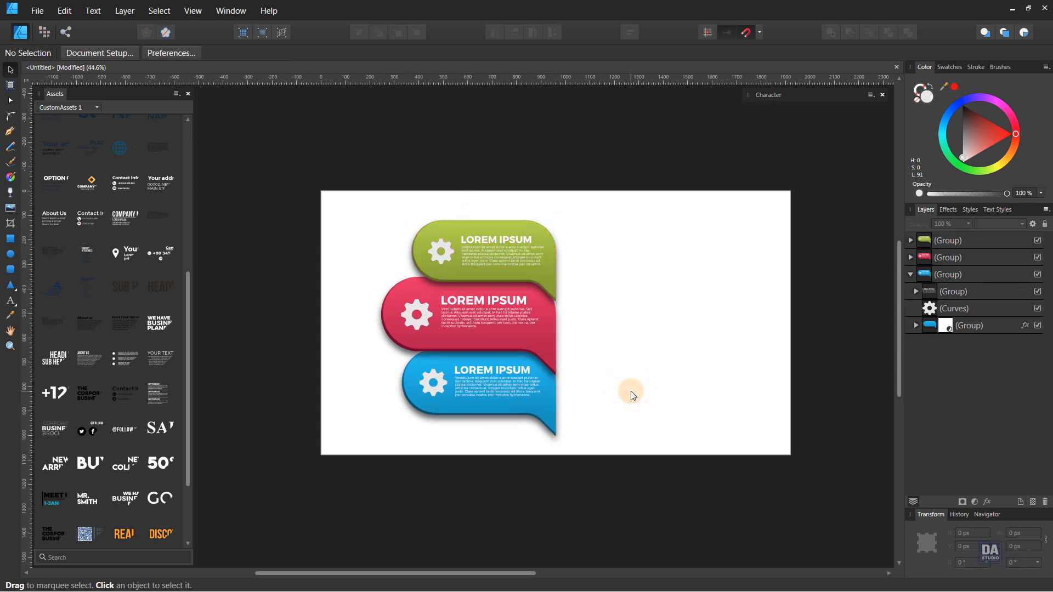
pyautogui.click(631, 391)
# Duplicate the red bubble, move the copy to the right of the stack, and flip it horizontally
pyautogui.moveTo(597, 252); pyautogui.dragTo(696, 261)
pyautogui.moveTo(623, 333); pyautogui.dragTo(598, 309)
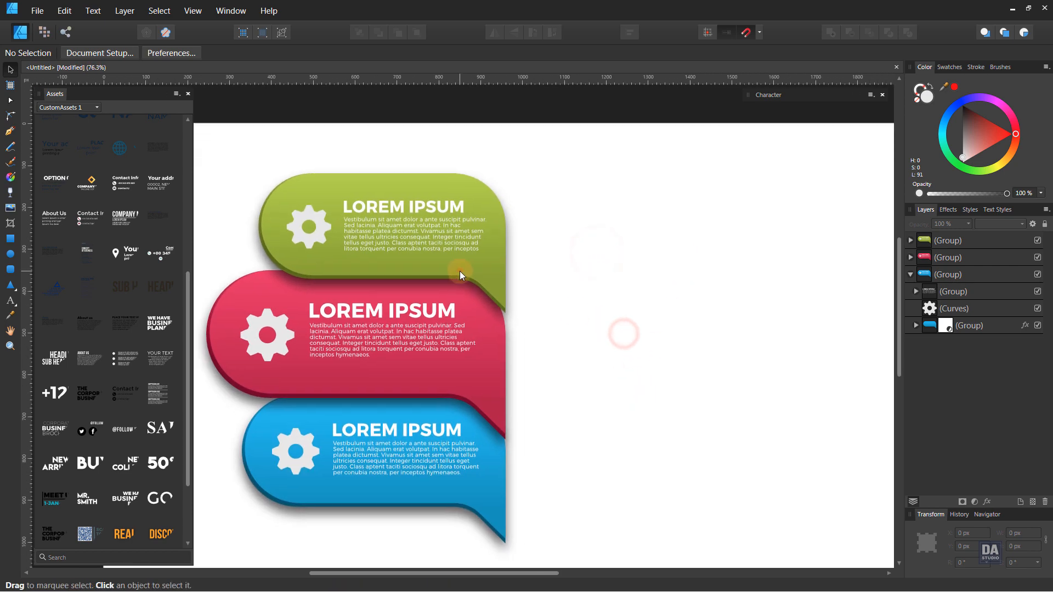
pyautogui.click(460, 271)
pyautogui.rightClick(942, 257)
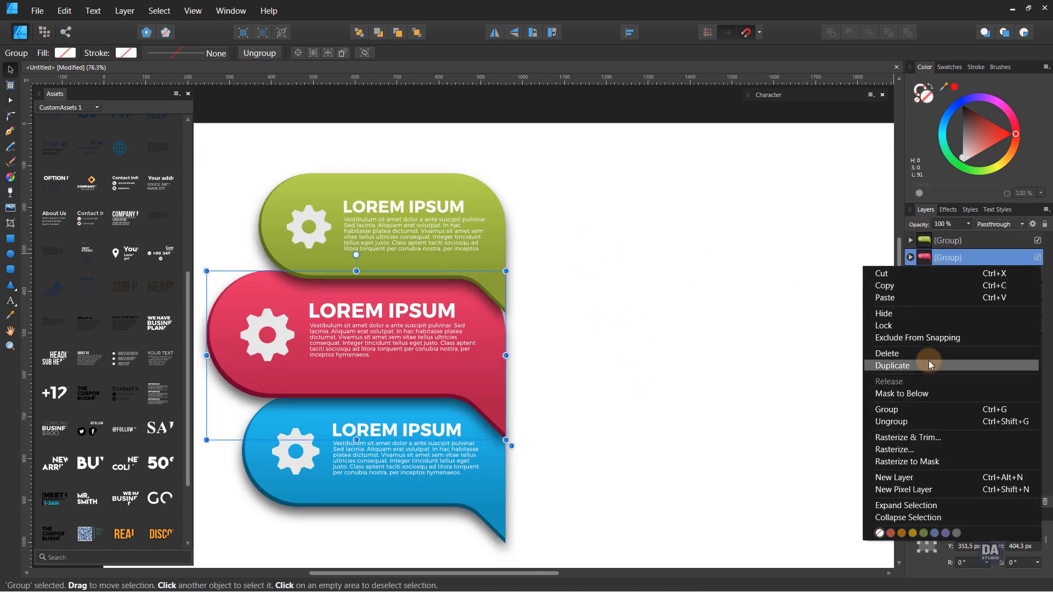
pyautogui.click(928, 362)
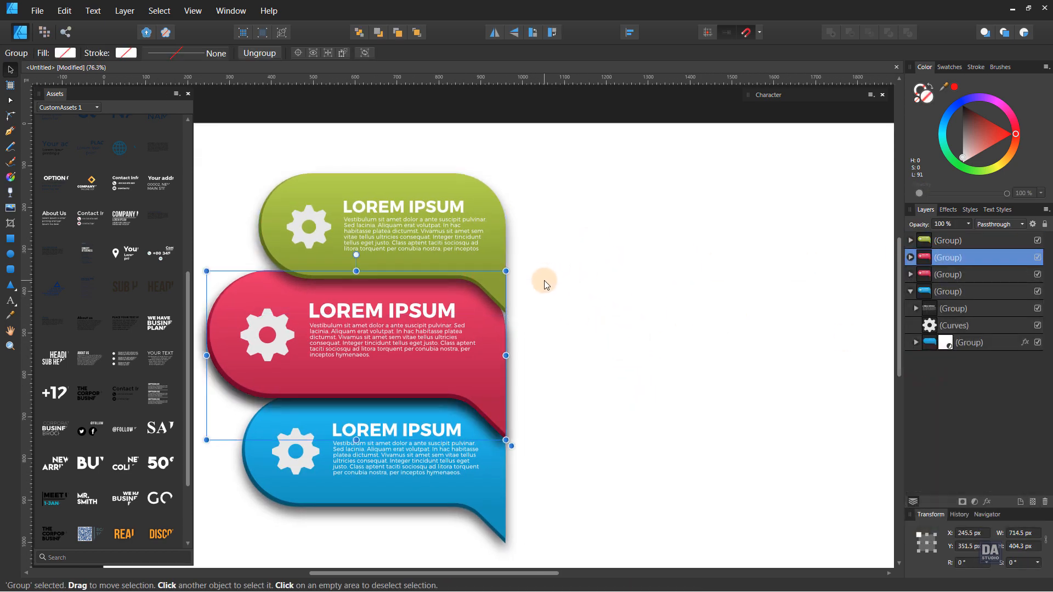
pyautogui.moveTo(489, 356); pyautogui.dragTo(682, 365)
pyautogui.click(494, 34)
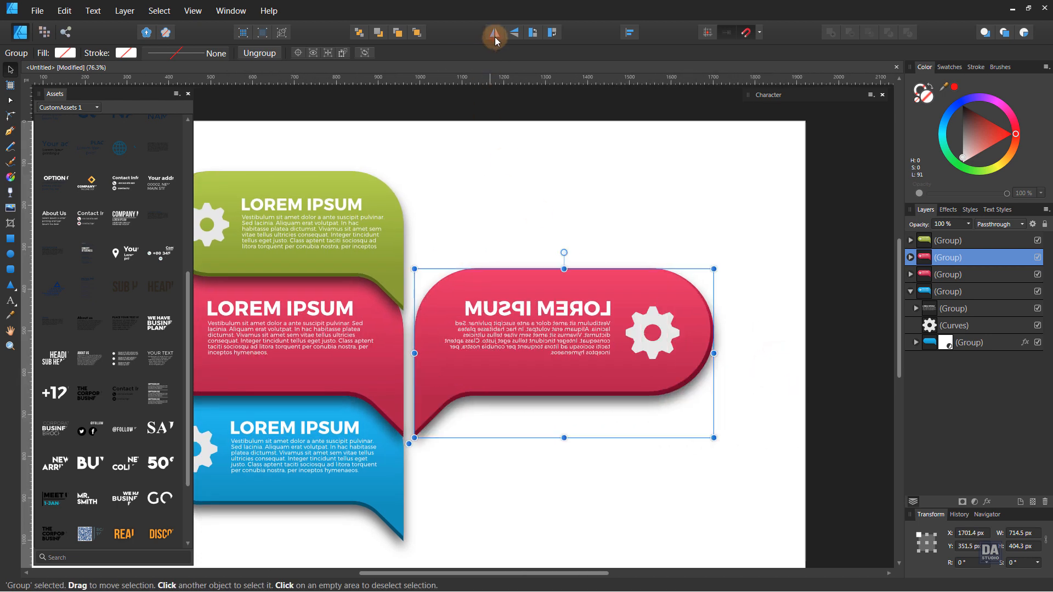
# Flip the text block inside the mirrored red bubble horizontally to make it read correctly
pyautogui.doubleClick(597, 336)
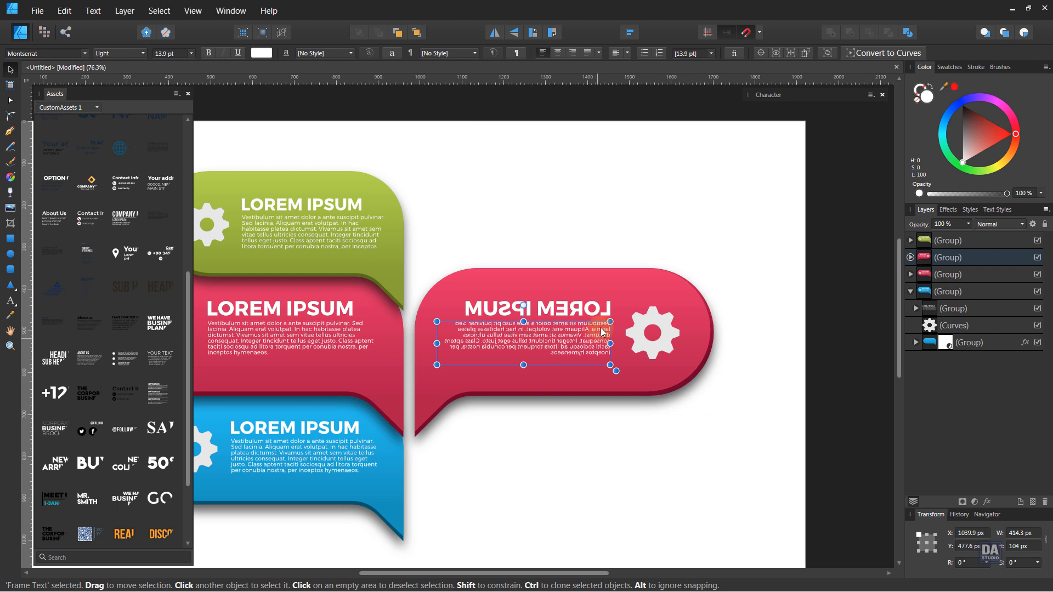
pyautogui.click(611, 467)
pyautogui.doubleClick(588, 334)
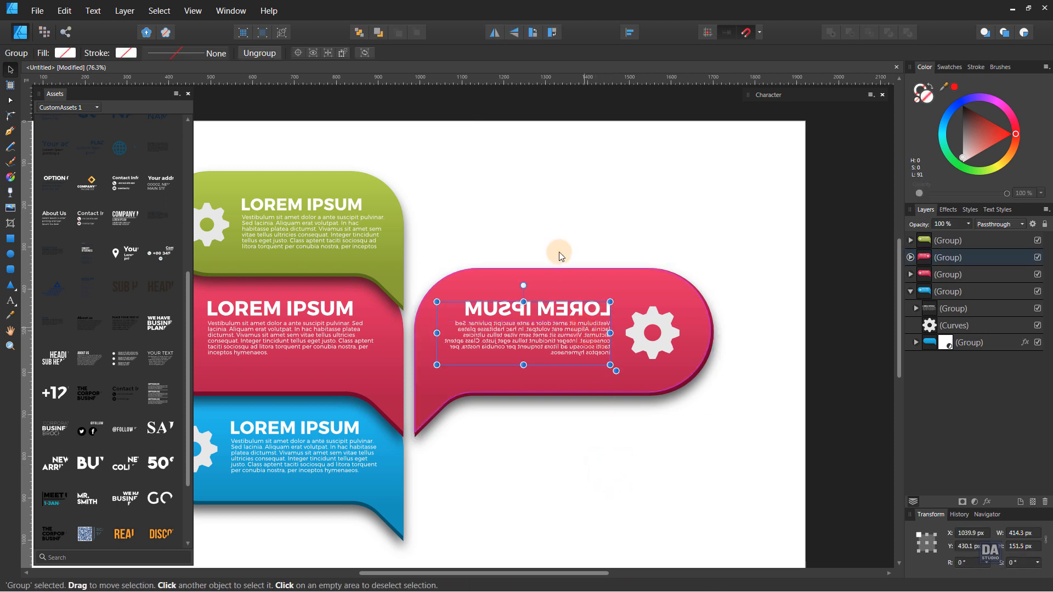
pyautogui.click(496, 35)
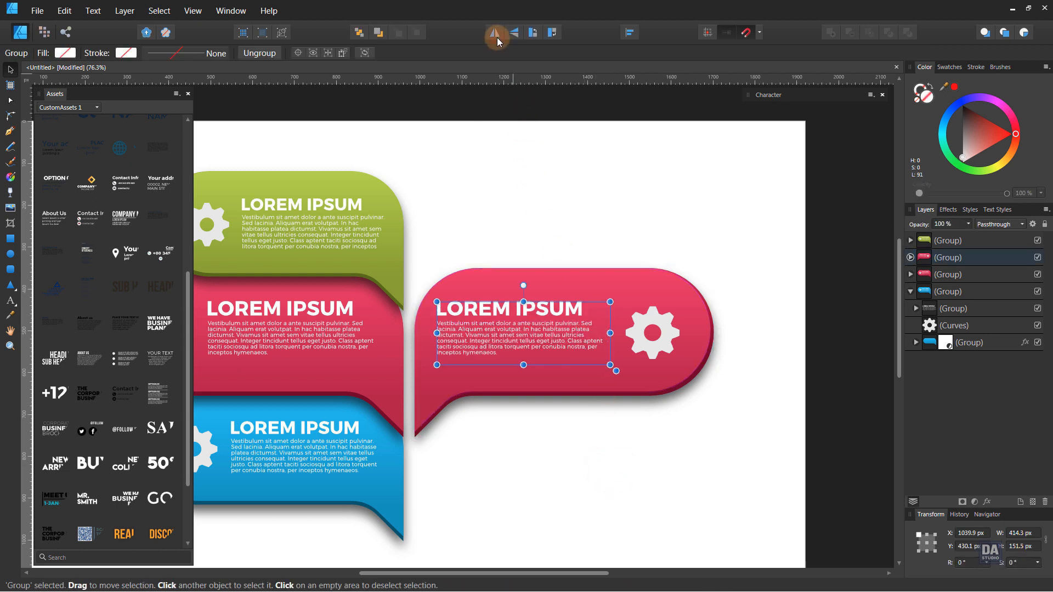
# Delete the gear icon from the mirrored red bubble and shift its text block right towards the rounded end
pyautogui.click(656, 347)
pyautogui.hotkey('ctrl', 'd')
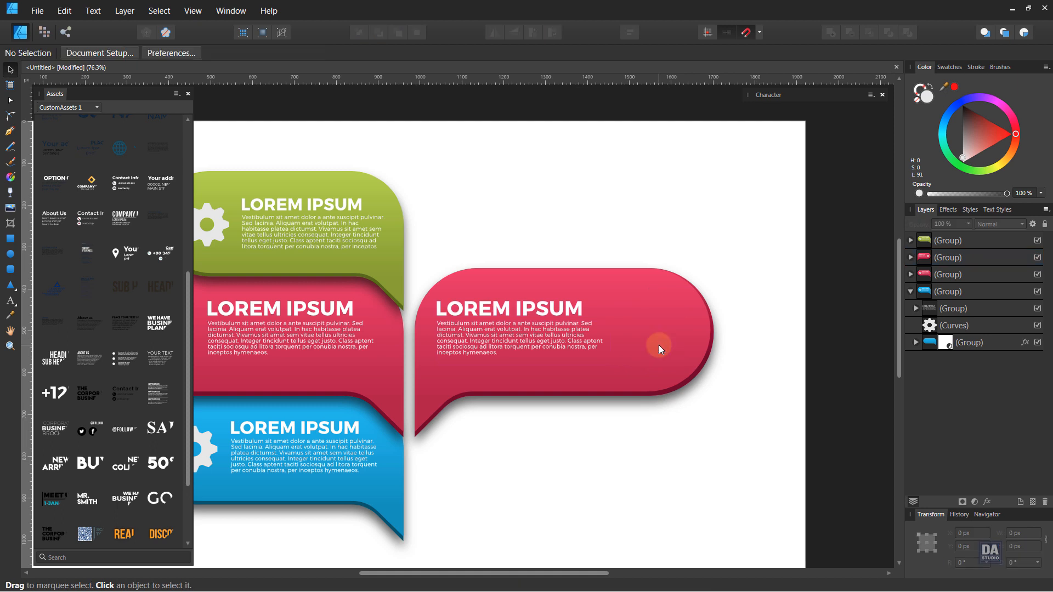
pyautogui.click(562, 344)
pyautogui.doubleClick(552, 340)
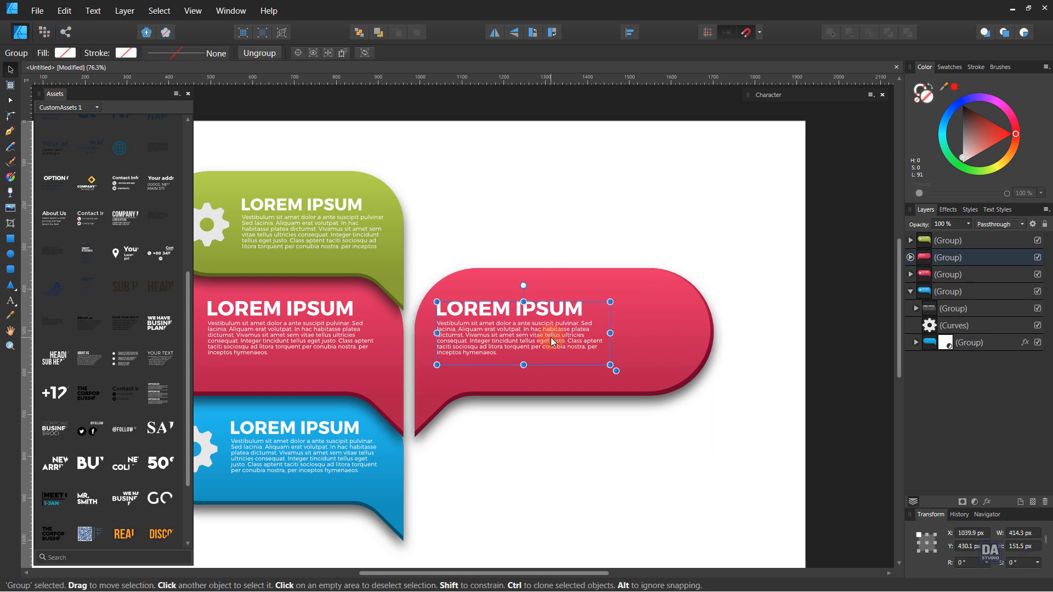
pyautogui.moveTo(551, 340); pyautogui.dragTo(633, 341)
pyautogui.click(593, 448)
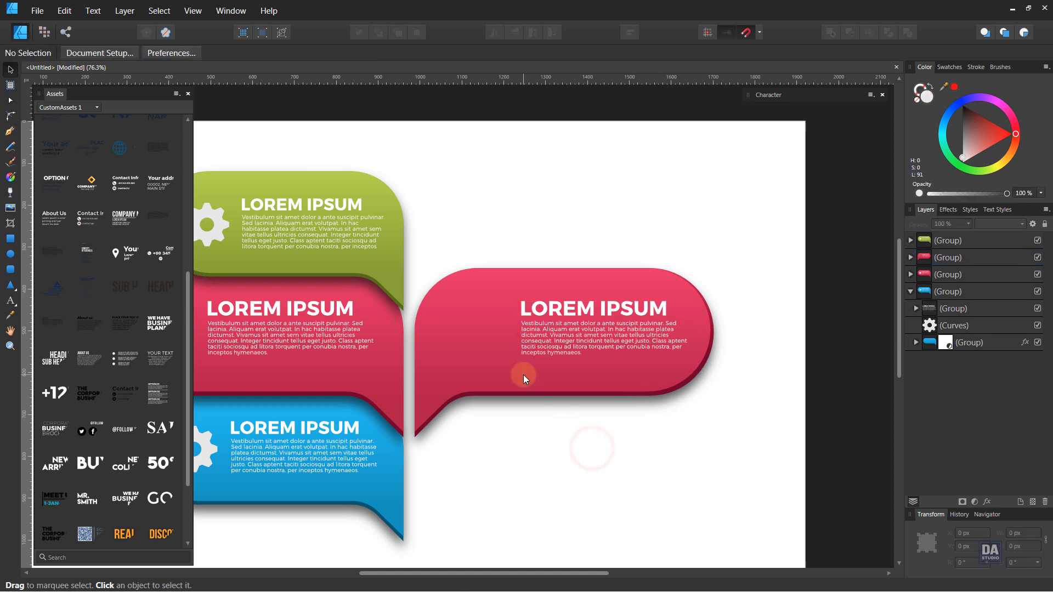
# Place the mirrored red bubble against the stack's right edge at X 960 px, Y 163.2 px
pyautogui.moveTo(521, 374); pyautogui.dragTo(504, 289)
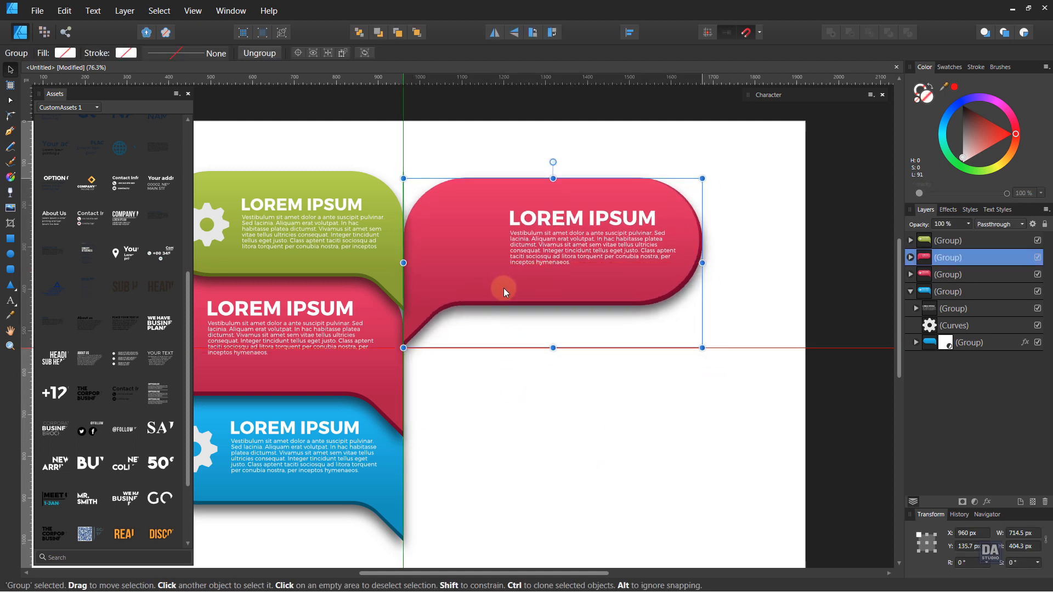
pyautogui.moveTo(492, 355); pyautogui.dragTo(586, 342)
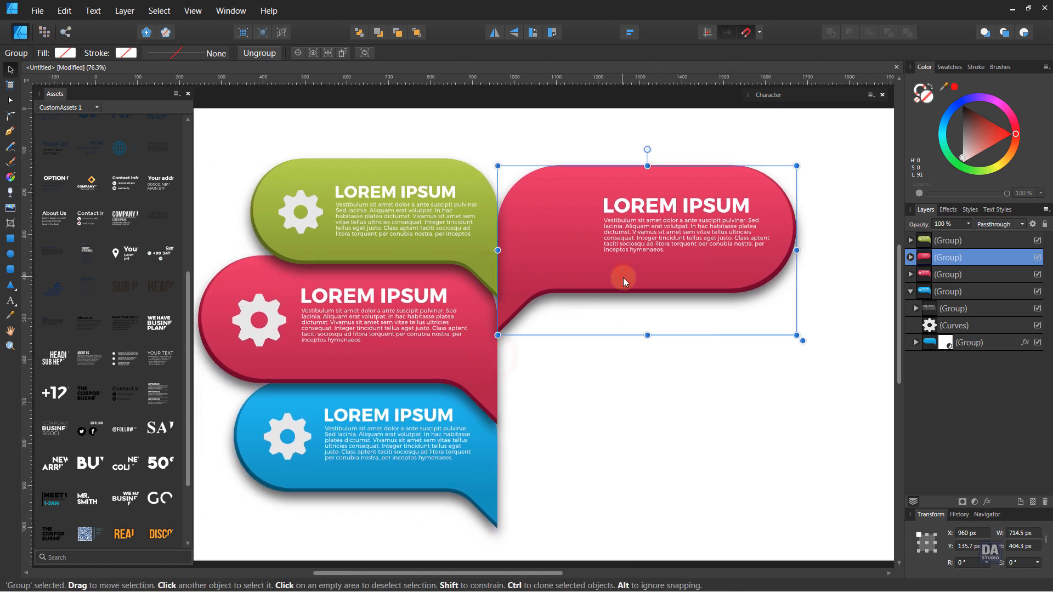
pyautogui.moveTo(623, 277); pyautogui.dragTo(623, 288)
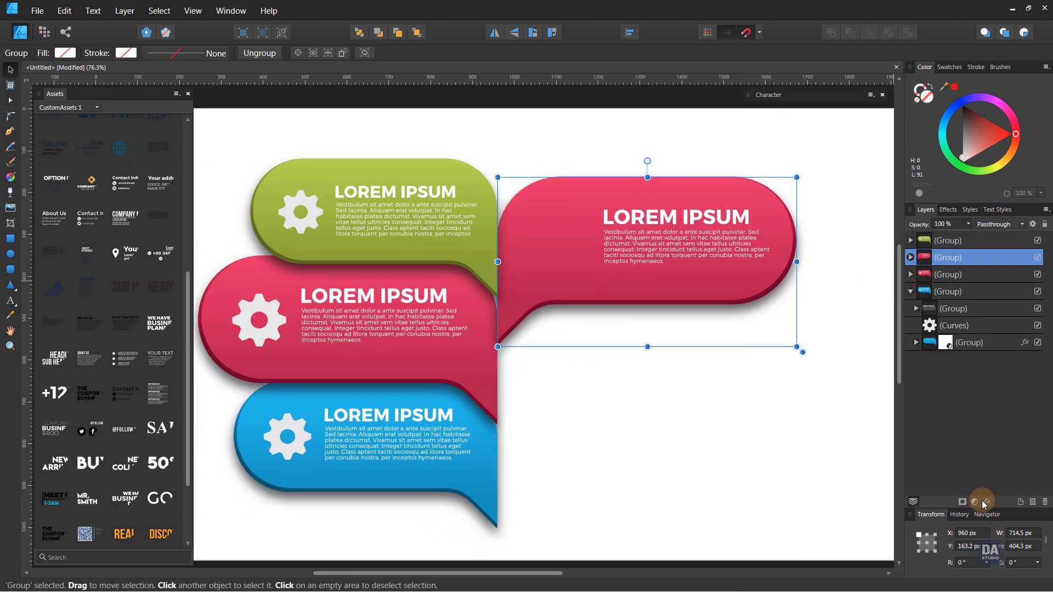
# Recolour the mirrored bubble's shape black through its HSL adjustment, with -90% saturation shift and -68% luminosity shift
pyautogui.click(900, 254)
pyautogui.click(910, 258)
pyautogui.click(931, 295)
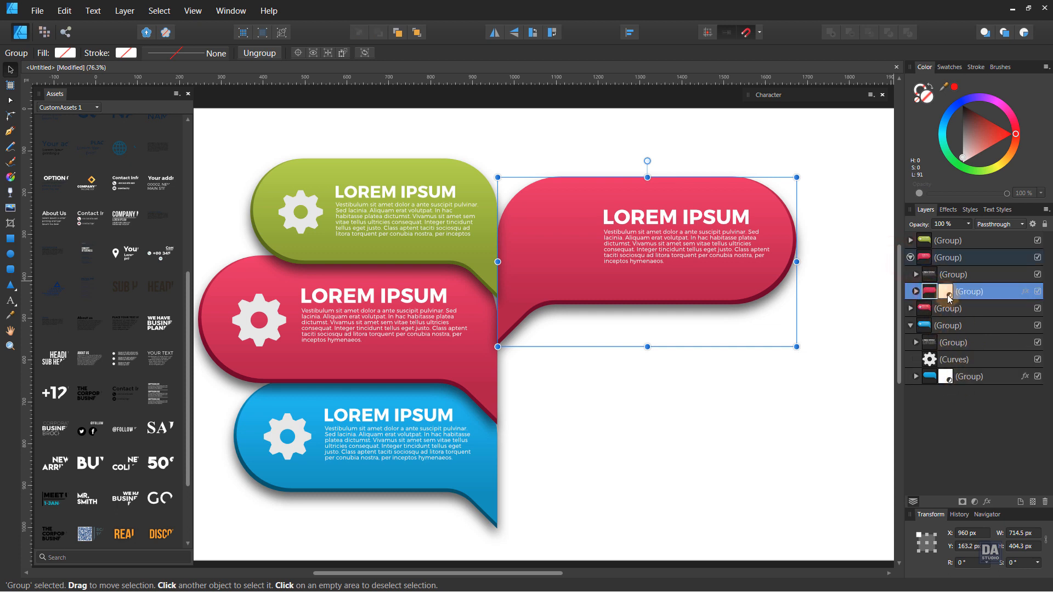
pyautogui.doubleClick(949, 298)
pyautogui.moveTo(745, 528); pyautogui.dragTo(668, 523)
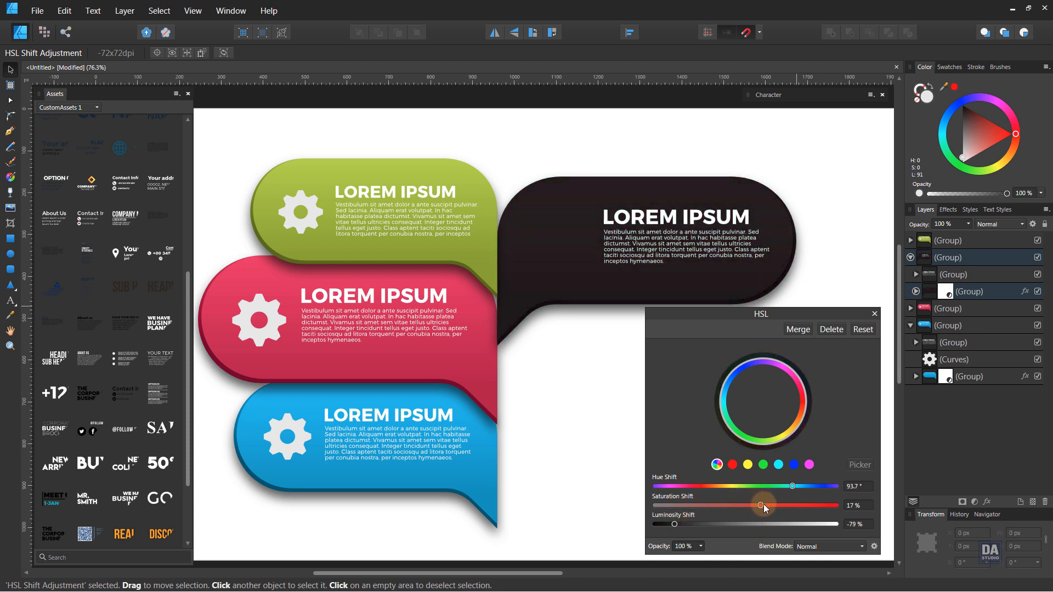
pyautogui.moveTo(821, 508); pyautogui.dragTo(791, 505)
pyautogui.moveTo(679, 524); pyautogui.dragTo(683, 525)
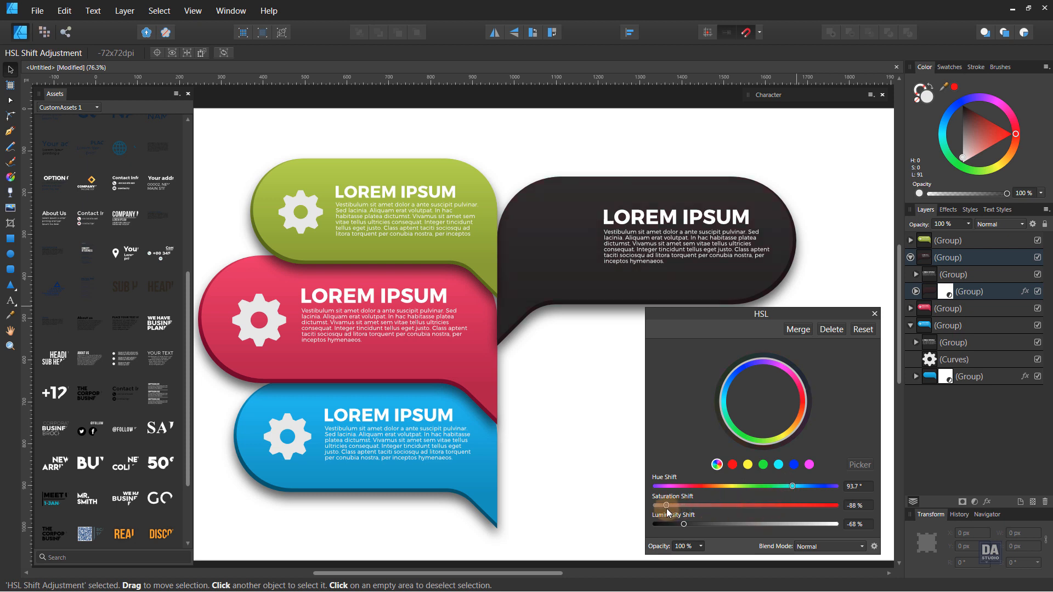
pyautogui.click(874, 318)
pyautogui.click(748, 338)
# Add the clapperboard icon from the Icons assets to the black bubble beside its text and fill it light grey
pyautogui.press('space')
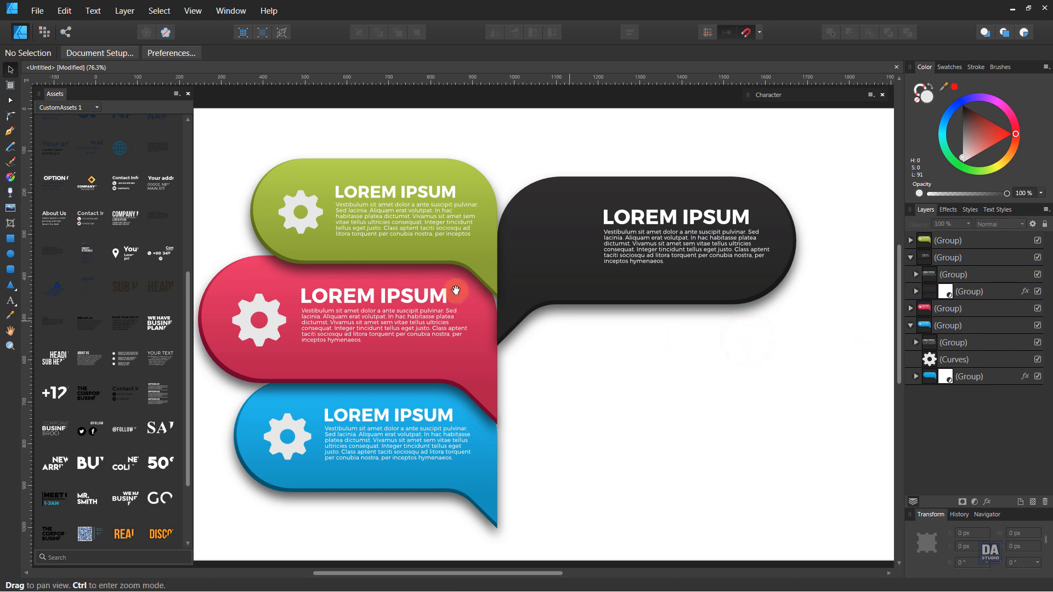
pyautogui.moveTo(456, 290); pyautogui.dragTo(476, 285)
pyautogui.scroll(10, 102, 203)
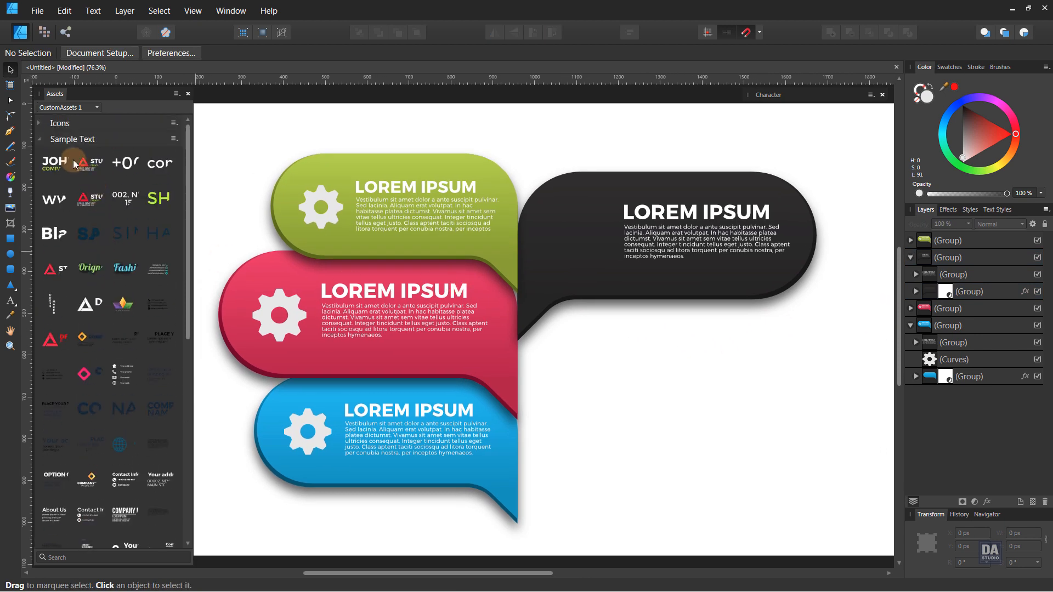
pyautogui.click(44, 143)
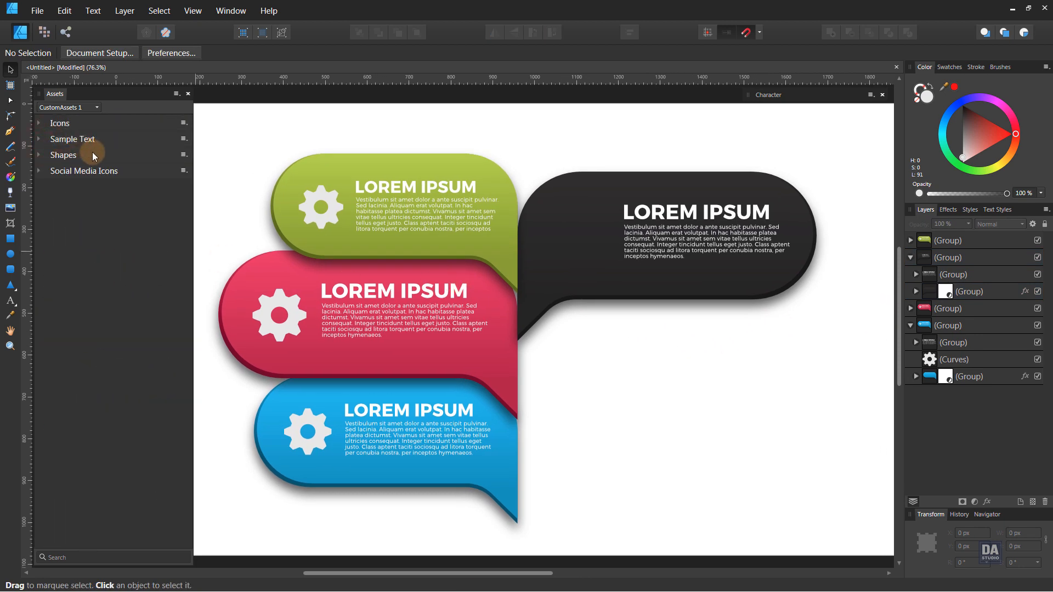
pyautogui.click(42, 123)
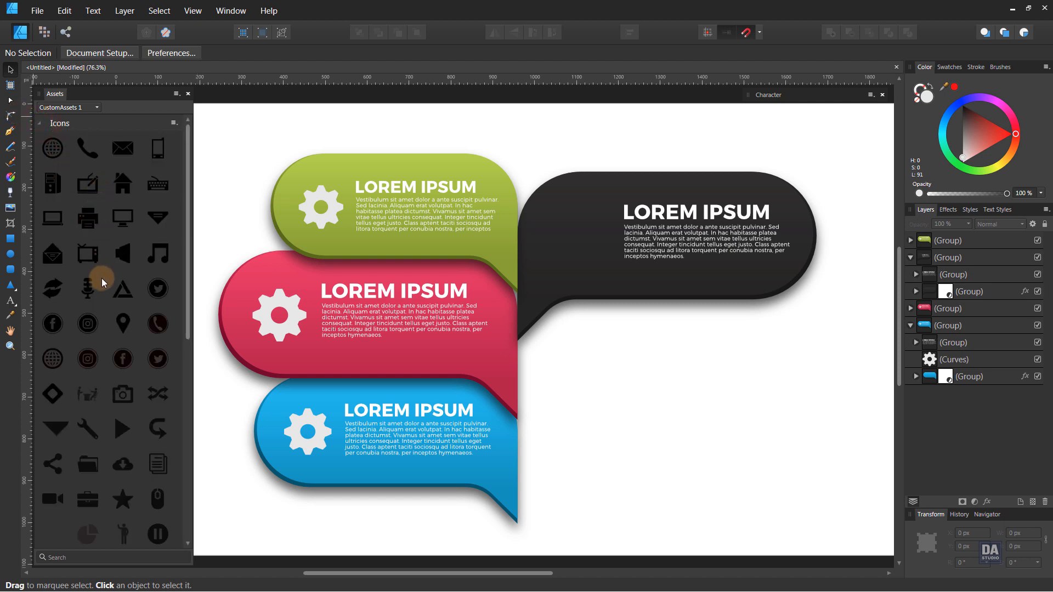
pyautogui.scroll(-10, 101, 278)
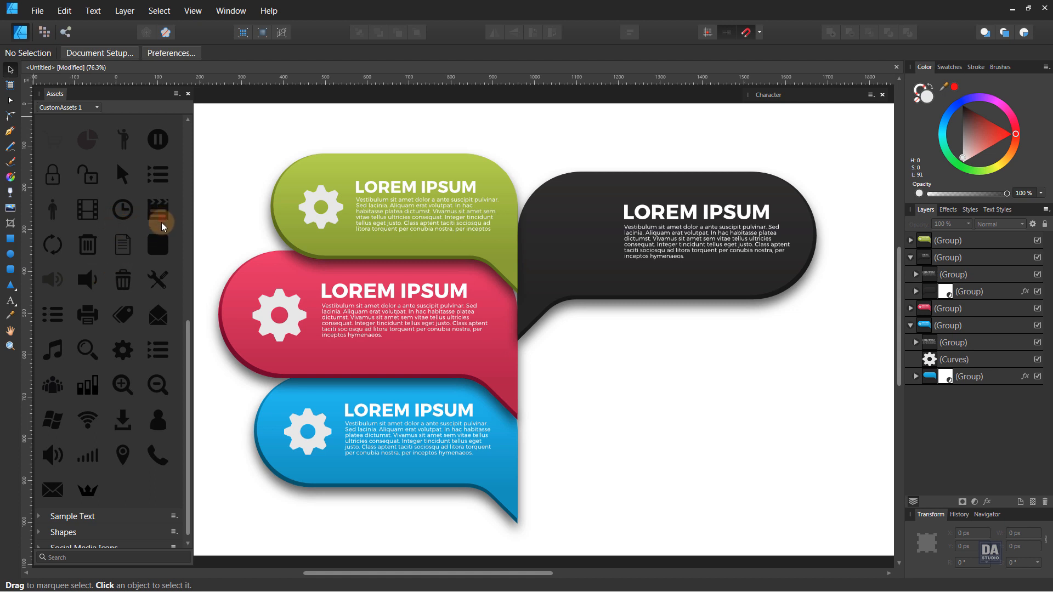
pyautogui.moveTo(163, 226); pyautogui.dragTo(576, 237)
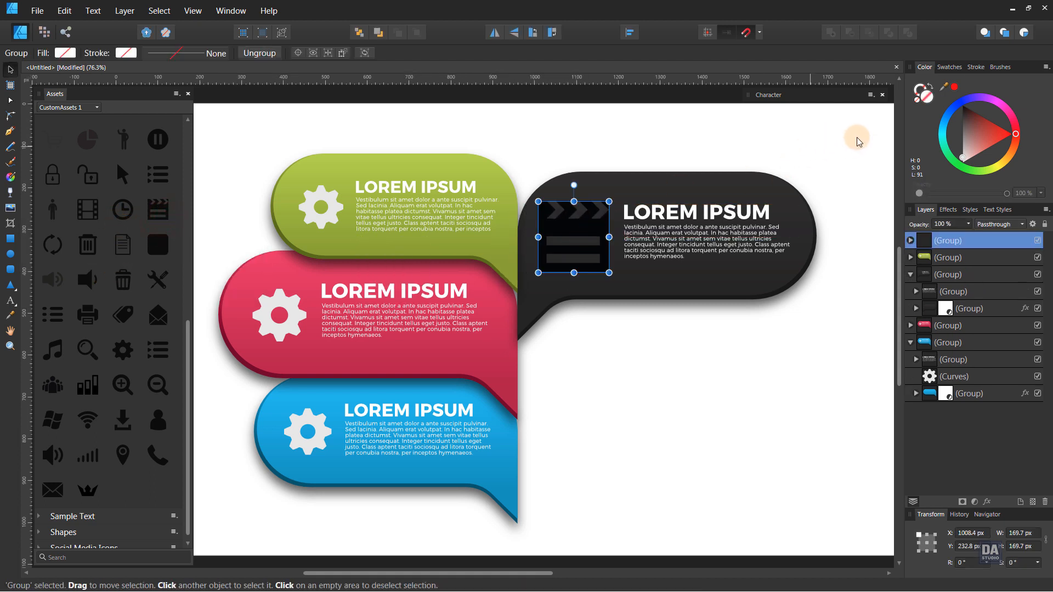
pyautogui.click(962, 161)
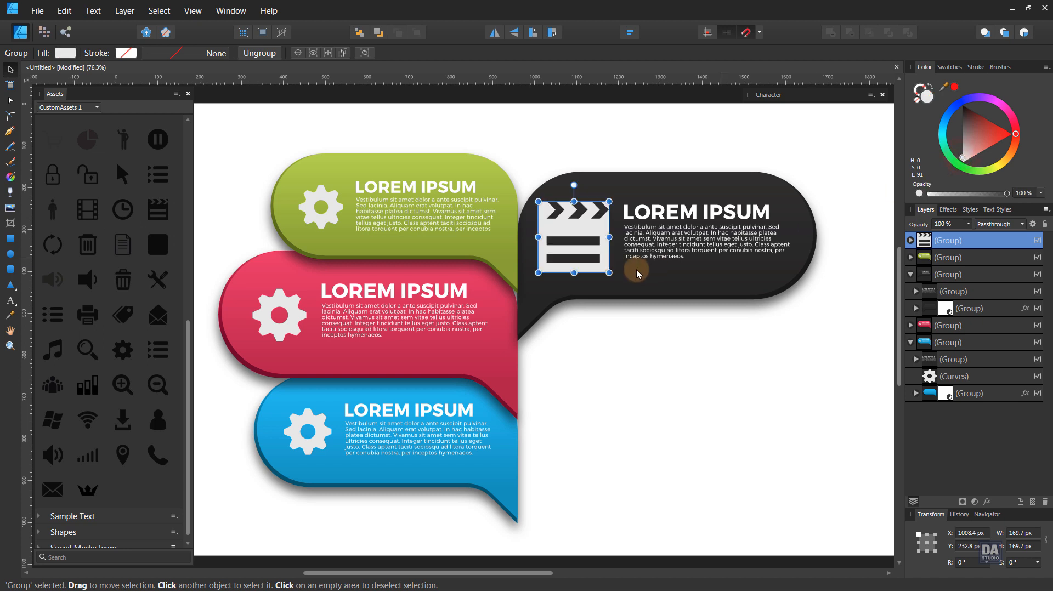
# Shrink the clapperboard icon to 112 × 112 px and position it at about X 1043.8 px, Y 253.3 px
pyautogui.moveTo(609, 272); pyautogui.dragTo(585, 245)
pyautogui.click(647, 369)
pyautogui.click(649, 373)
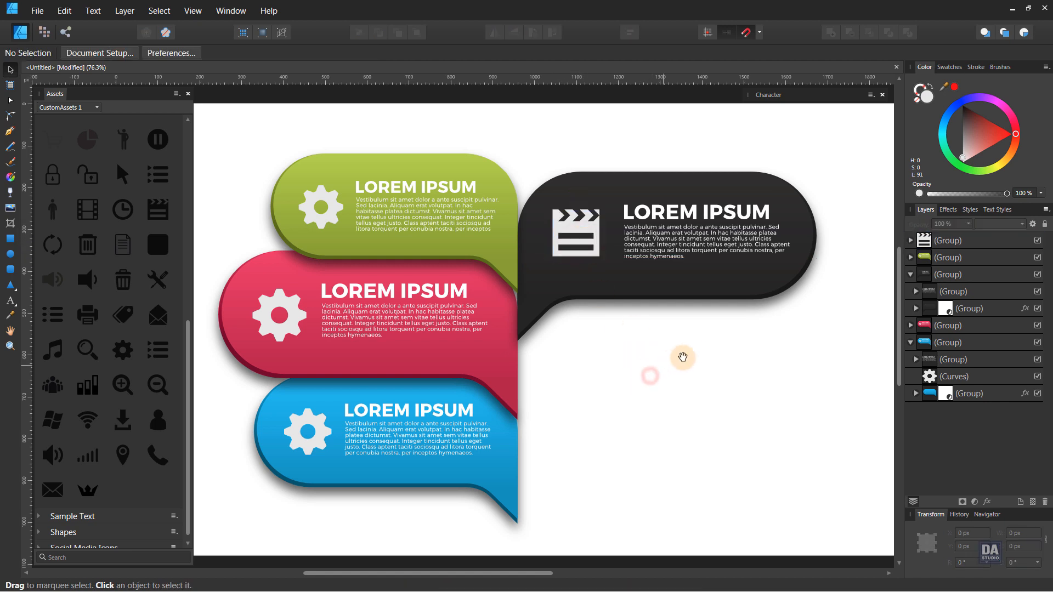
# Nest the clapperboard icon inside the black bubble's group in the layer stack
pyautogui.moveTo(679, 354); pyautogui.dragTo(644, 287)
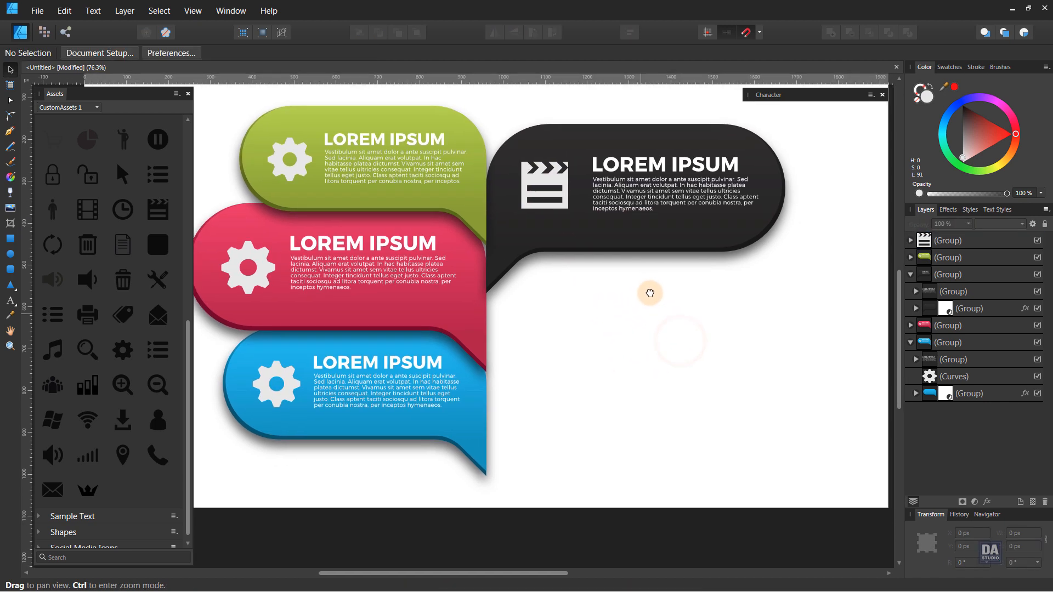
pyautogui.click(607, 251)
pyautogui.moveTo(924, 244); pyautogui.dragTo(924, 277)
pyautogui.hotkey('ctrl', 'z')
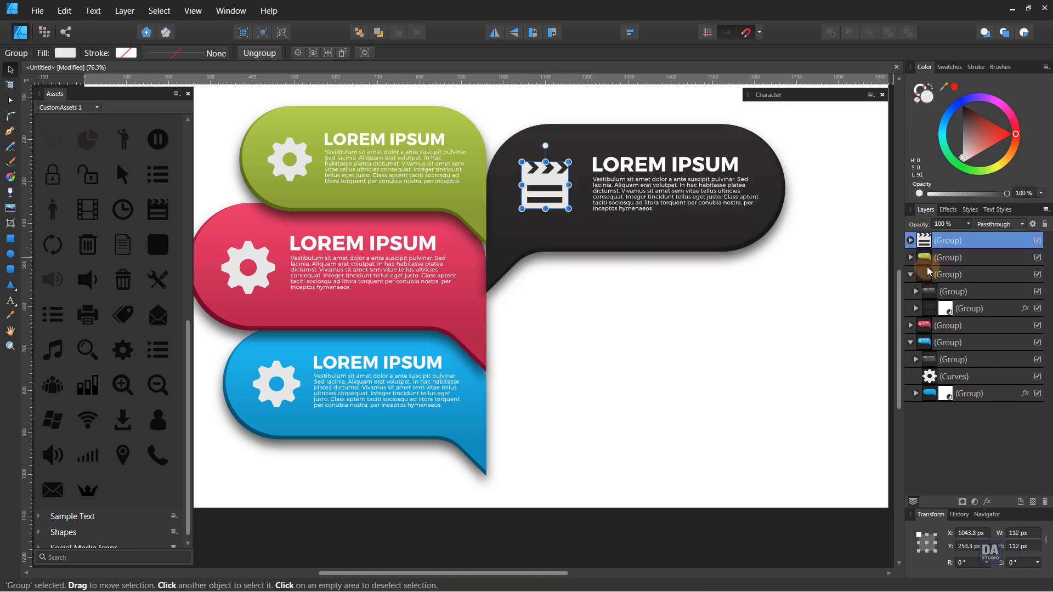
pyautogui.moveTo(924, 240); pyautogui.dragTo(942, 274)
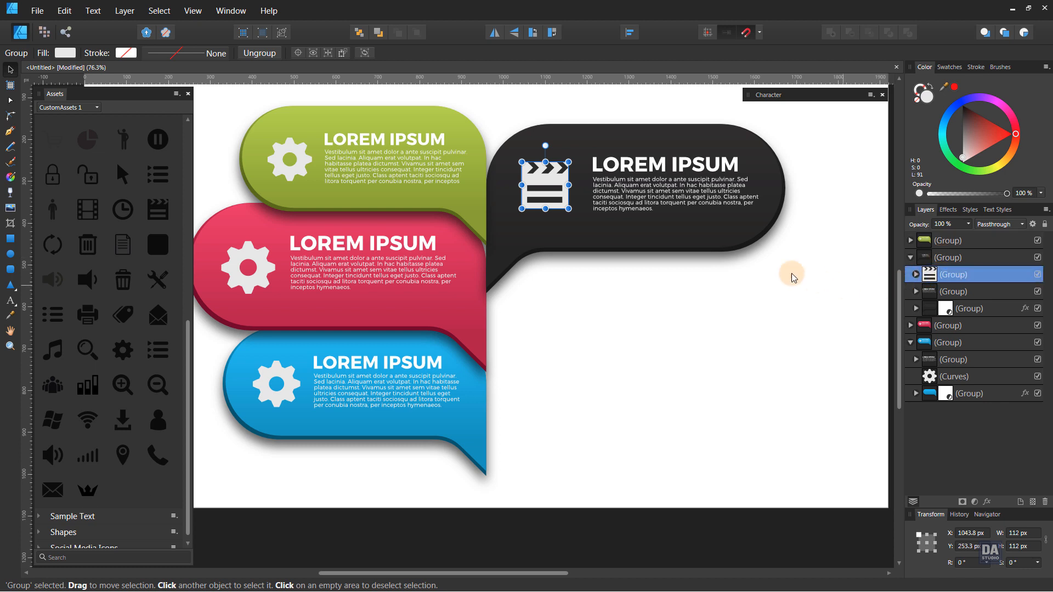
pyautogui.click(911, 259)
# Duplicate the black bubble, place the copy beneath it at Y 461.9 px, and scale it to about 598 × 354.5 px
pyautogui.click(930, 265)
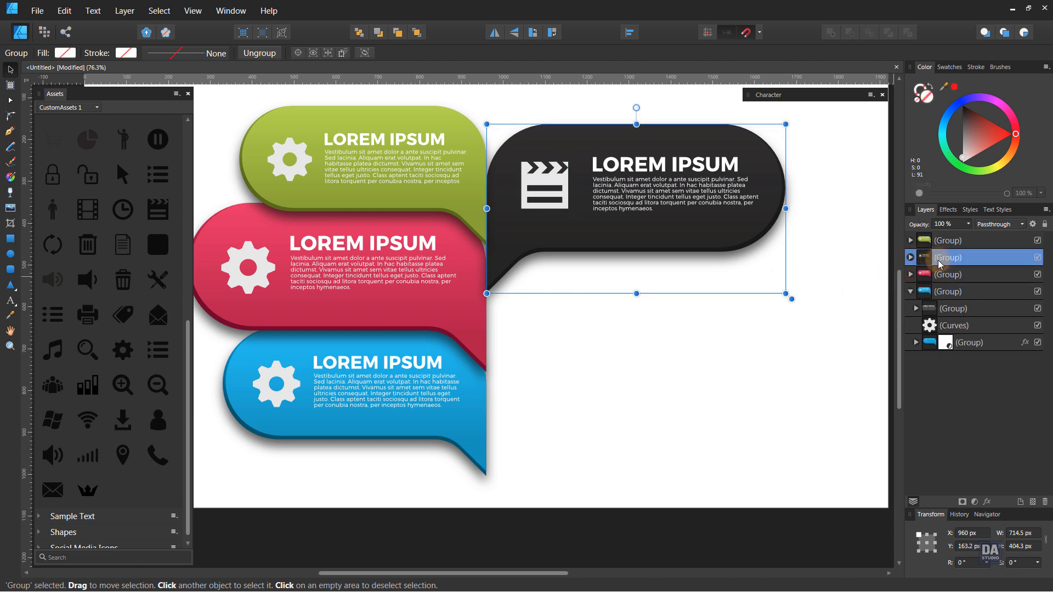
pyautogui.rightClick(939, 260)
pyautogui.click(926, 363)
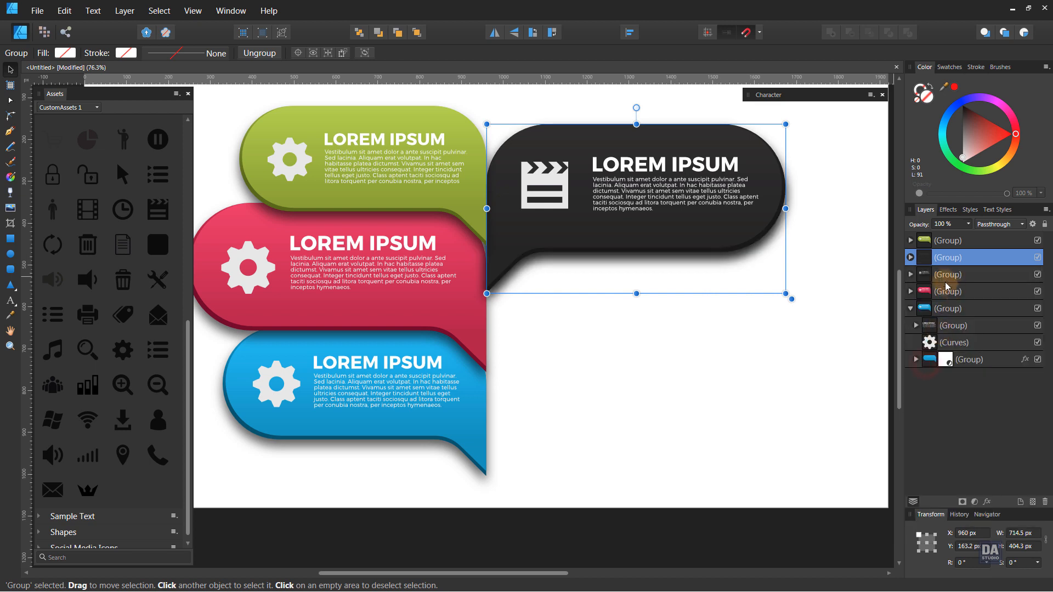
pyautogui.moveTo(624, 287); pyautogui.dragTo(632, 387)
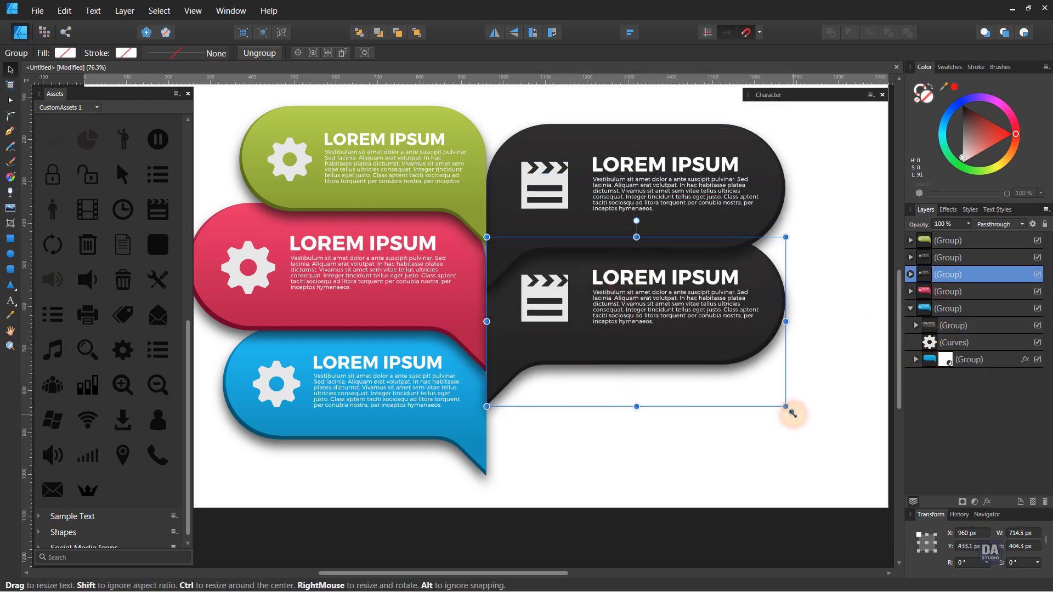
pyautogui.moveTo(792, 411); pyautogui.dragTo(740, 387)
pyautogui.moveTo(643, 339); pyautogui.dragTo(646, 346)
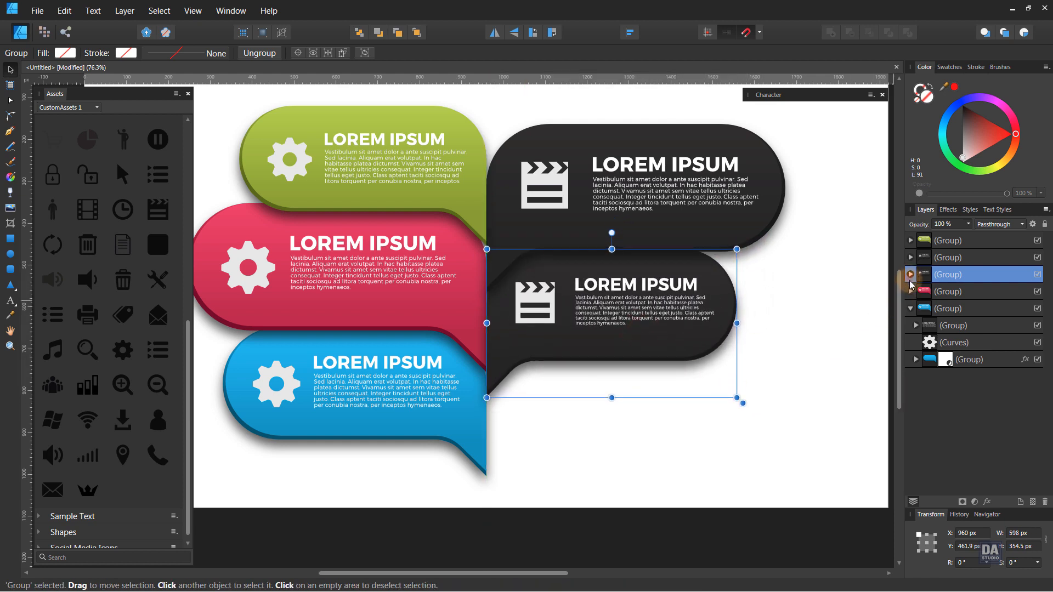
# Recolour the lower right bubble's shape light grey through its HSL adjustment, with -100% saturation shift and 73% luminosity shift
pyautogui.click(910, 275)
pyautogui.doubleClick(943, 326)
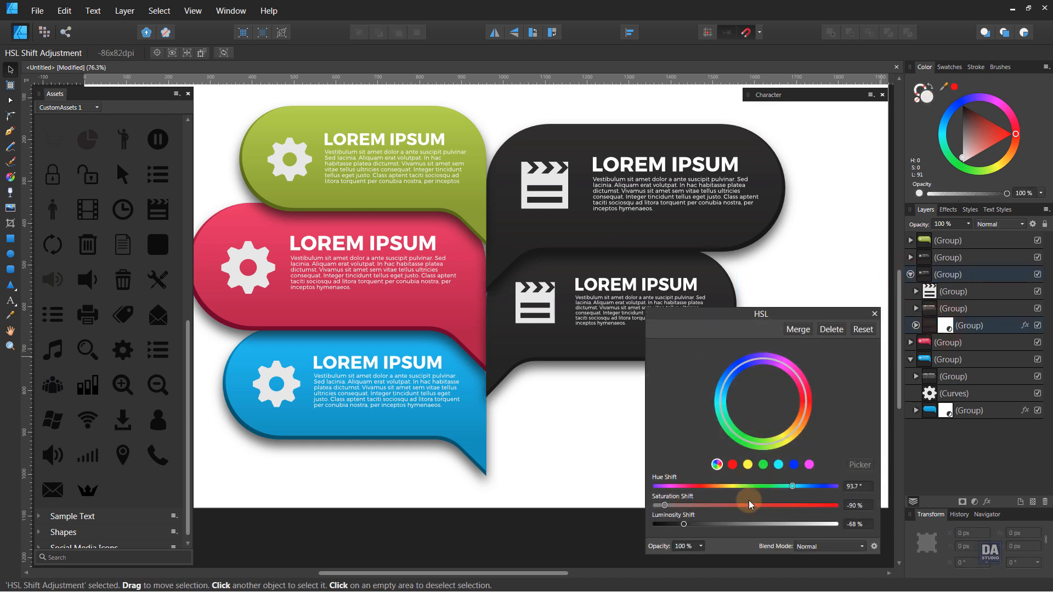
pyautogui.moveTo(685, 525); pyautogui.dragTo(755, 522)
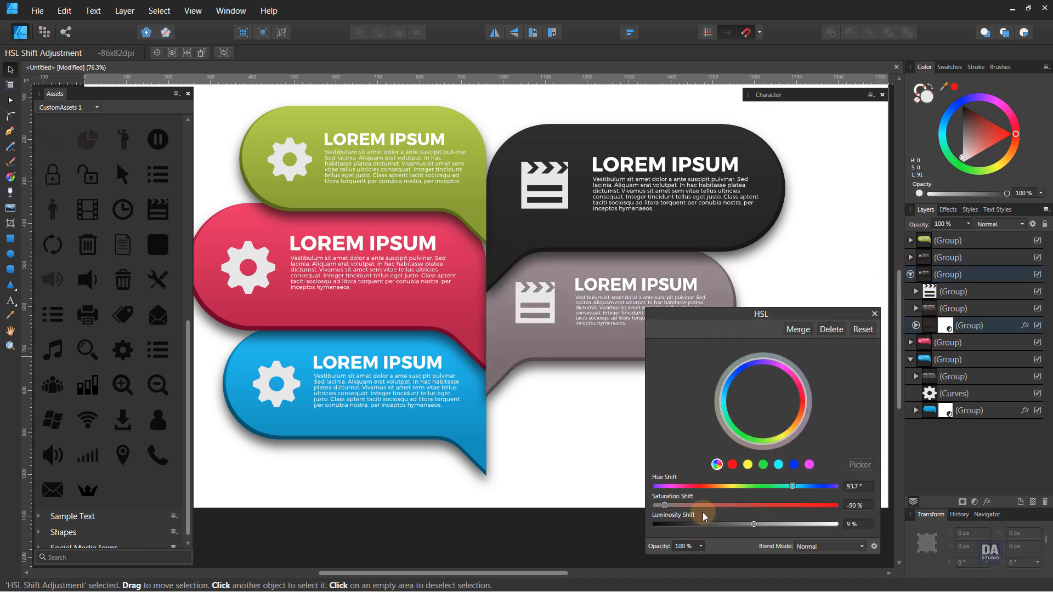
pyautogui.moveTo(667, 503); pyautogui.dragTo(655, 507)
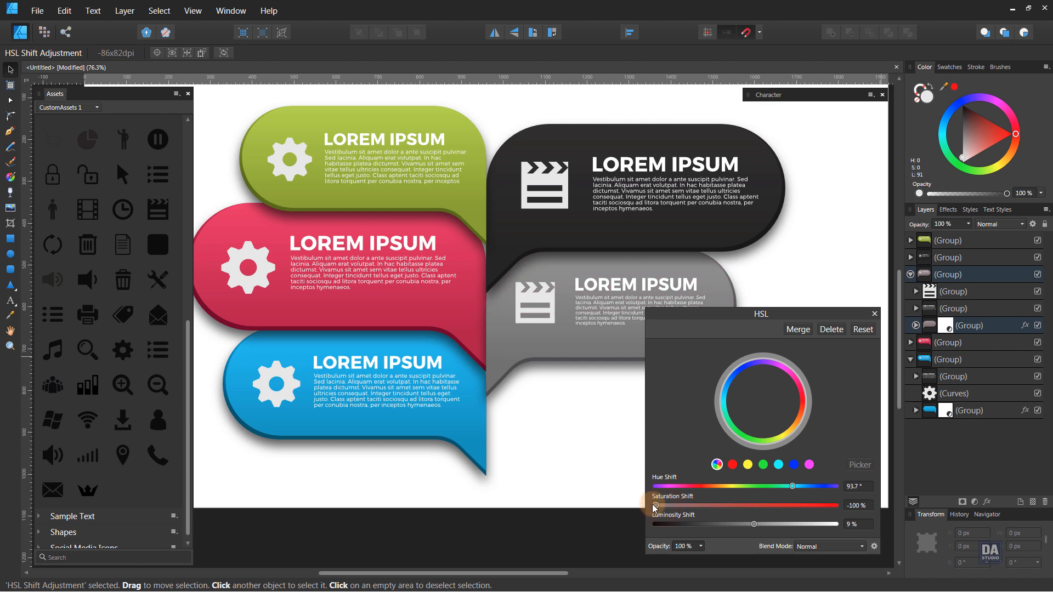
pyautogui.moveTo(758, 522); pyautogui.dragTo(812, 525)
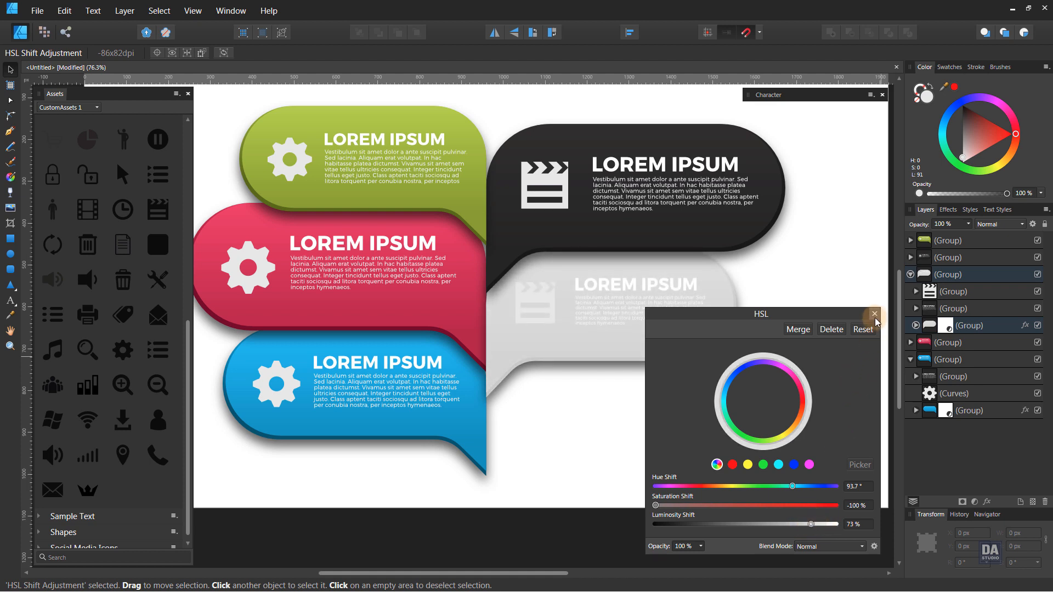
pyautogui.click(874, 316)
pyautogui.click(751, 388)
# Change the heading and body text in the light grey bubble to black
pyautogui.click(587, 301)
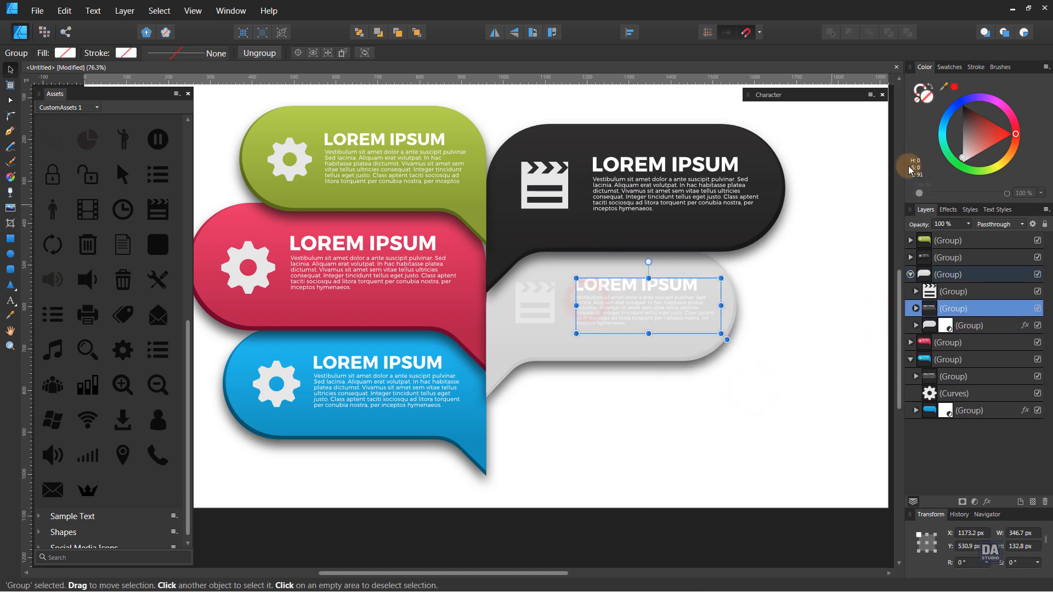
pyautogui.moveTo(960, 156); pyautogui.dragTo(962, 105)
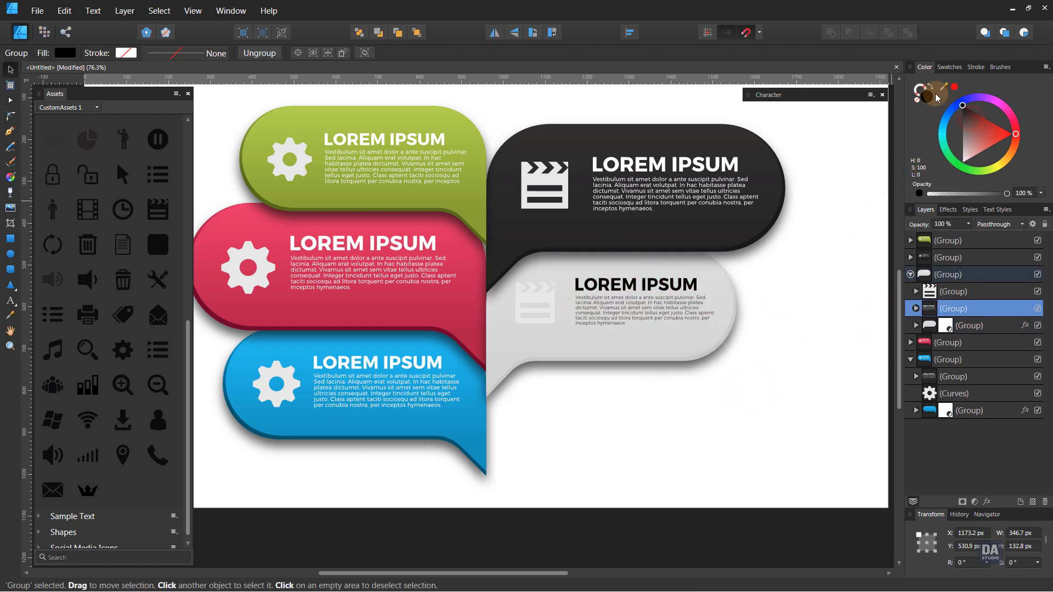
pyautogui.click(775, 328)
# Delete the clapperboard icon from the light grey bubble
pyautogui.click(544, 302)
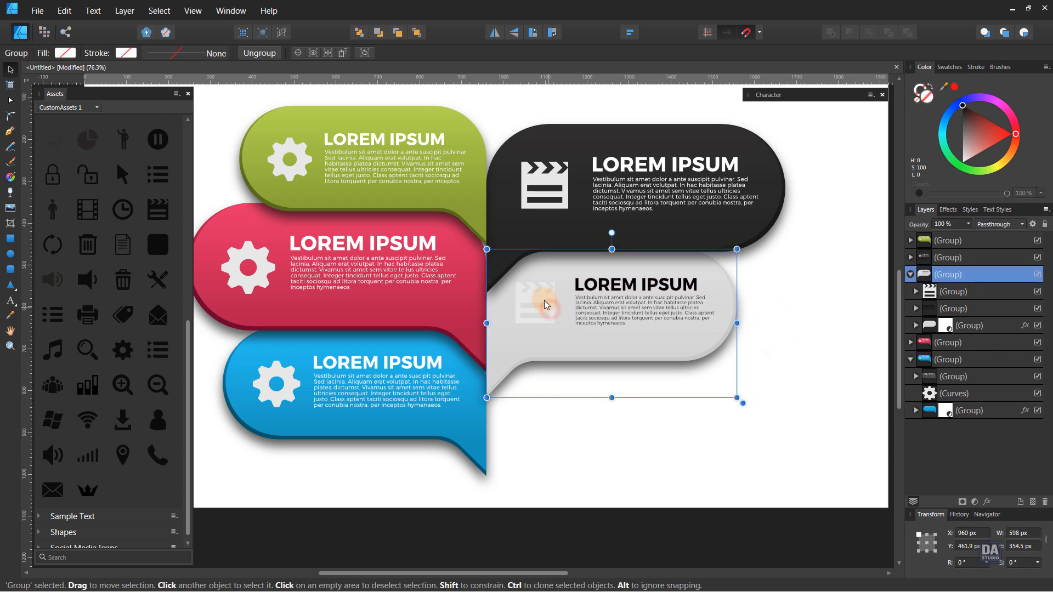
pyautogui.click(545, 303)
pyautogui.press('Delete')
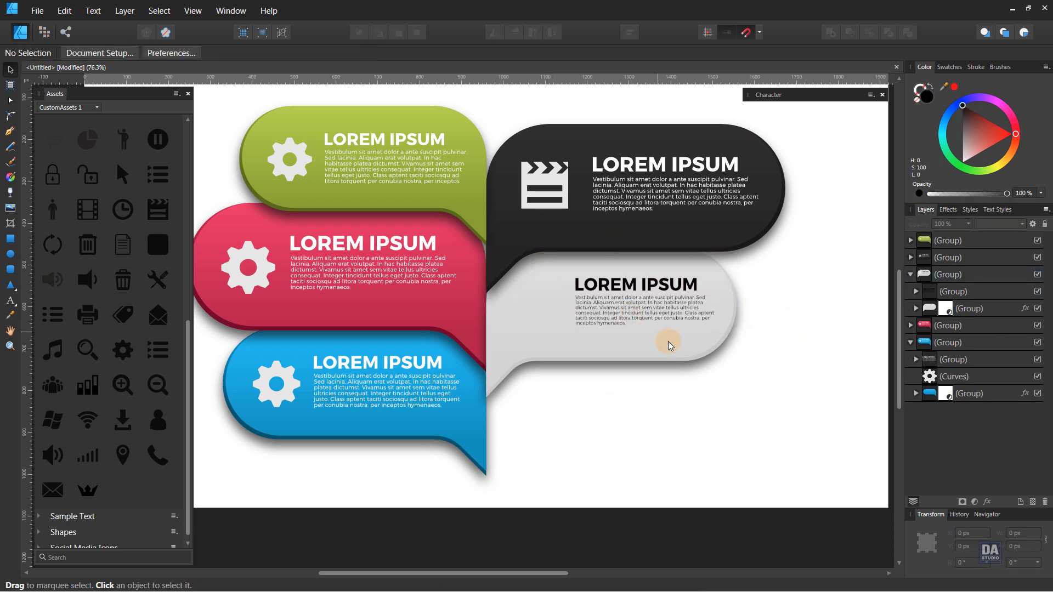
# Duplicate the light grey bubble, place the copy beneath it at Y 743.6 px, and scale it to about 509 × 302 px
pyautogui.press('z')
pyautogui.moveTo(665, 374); pyautogui.dragTo(600, 354)
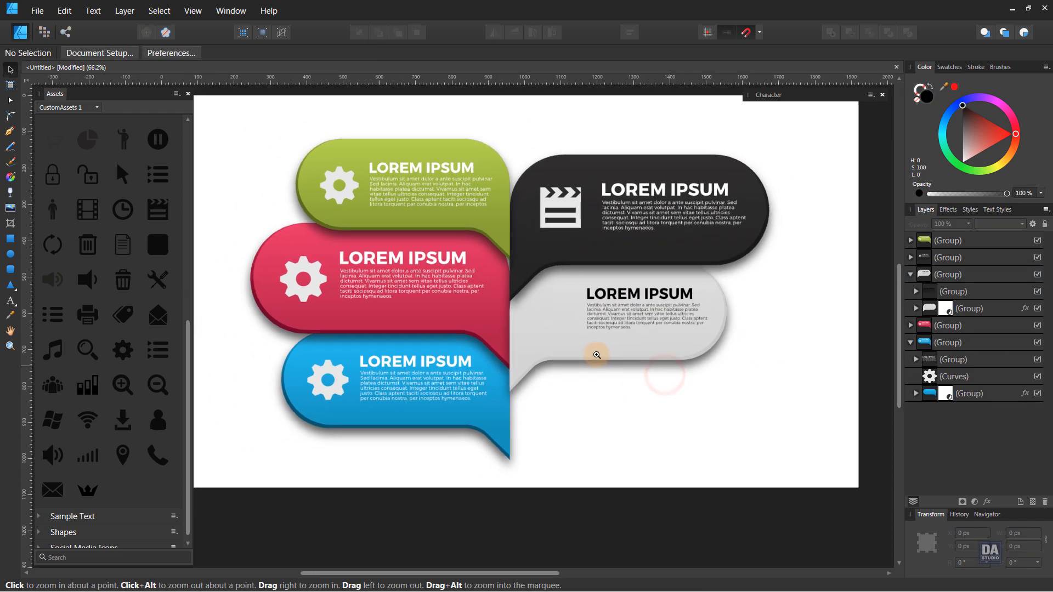
pyautogui.press('v')
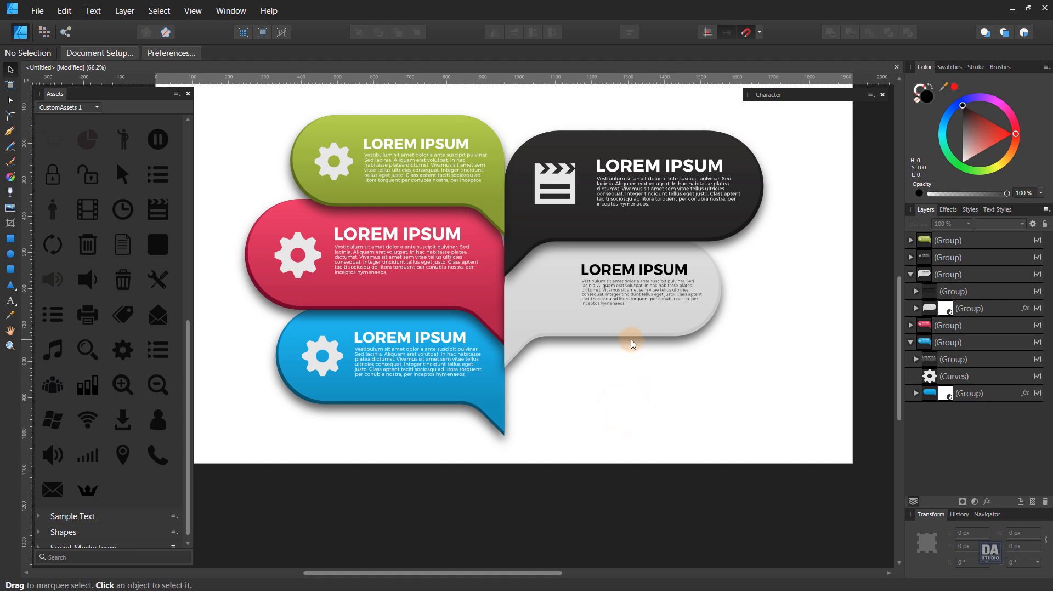
pyautogui.click(493, 400)
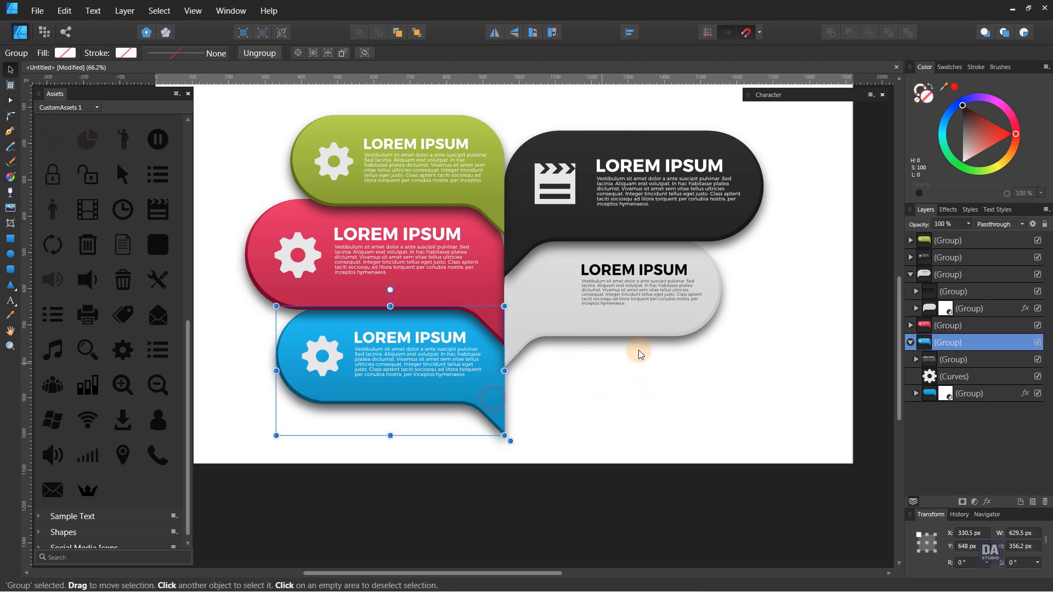
pyautogui.click(637, 351)
pyautogui.click(634, 318)
pyautogui.rightClick(927, 276)
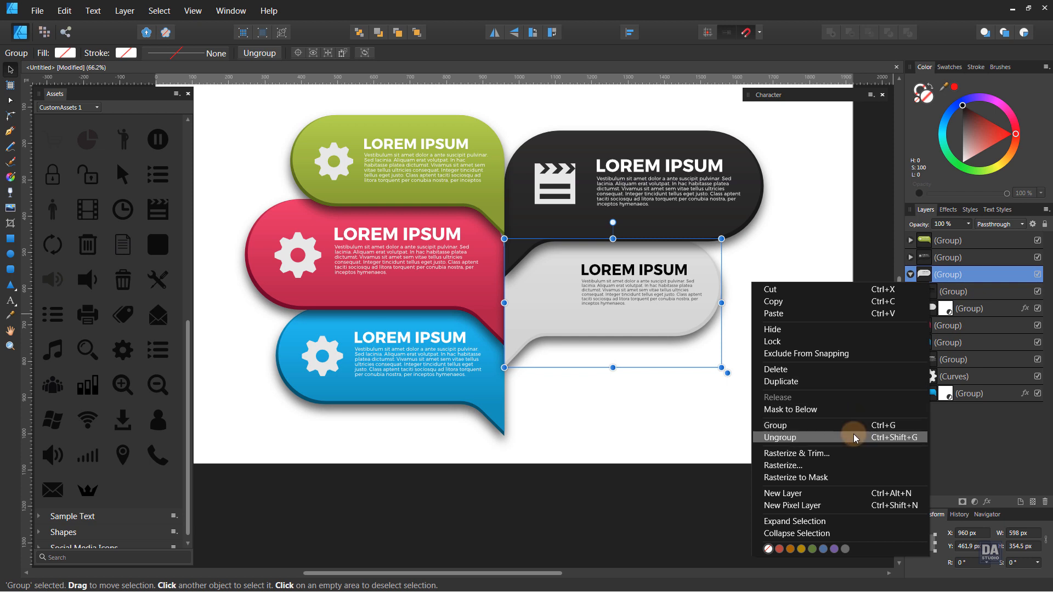
pyautogui.click(857, 385)
pyautogui.click(927, 296)
pyautogui.moveTo(571, 352); pyautogui.dragTo(595, 462)
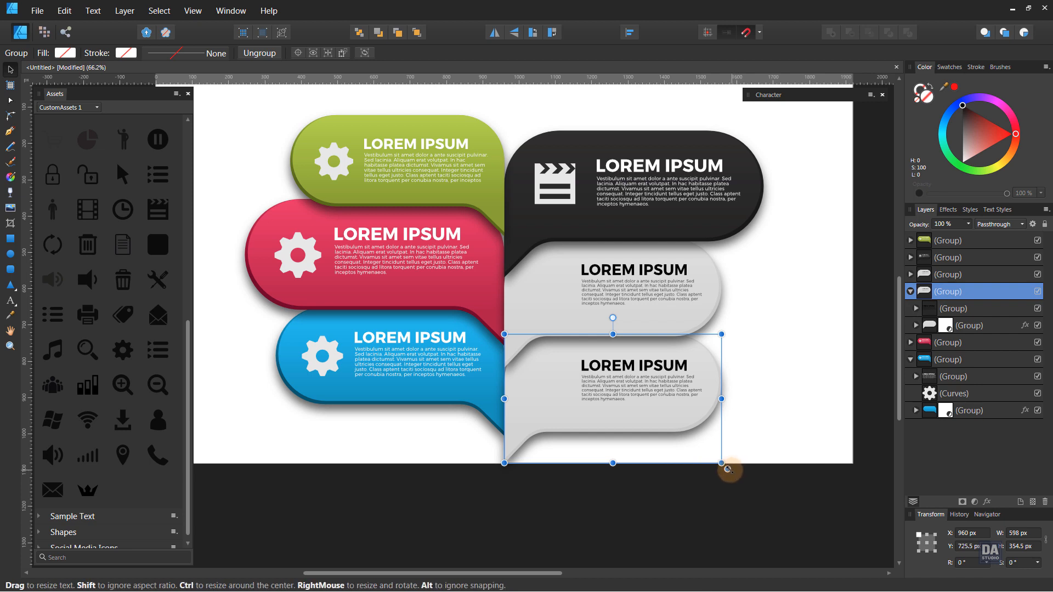
pyautogui.moveTo(722, 464); pyautogui.dragTo(697, 451)
pyautogui.moveTo(627, 413); pyautogui.dragTo(628, 419)
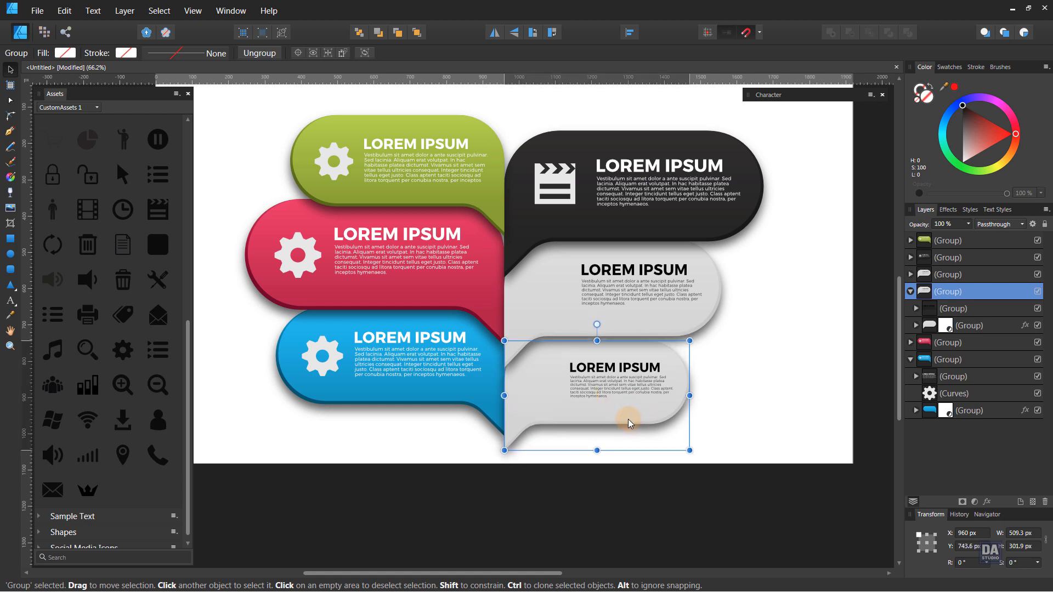
# Recolour the bottom grey bubble's shape orange through its HSL adjustment, with 37.8° hue shift, 34% saturation shift and 0% luminosity shift
pyautogui.click(910, 291)
pyautogui.click(910, 291)
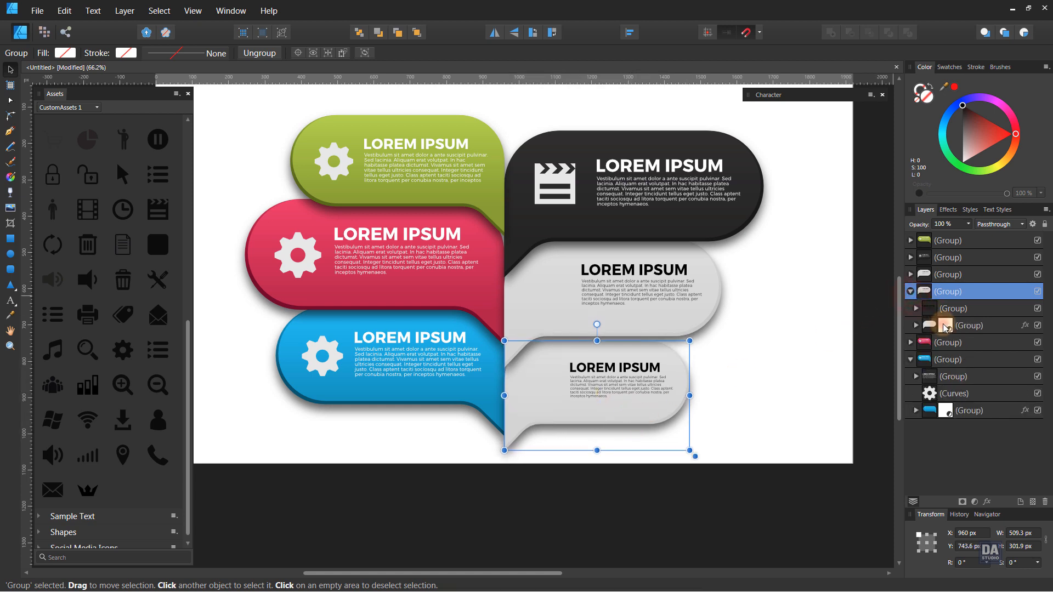
pyautogui.doubleClick(946, 327)
pyautogui.moveTo(745, 317); pyautogui.dragTo(829, 278)
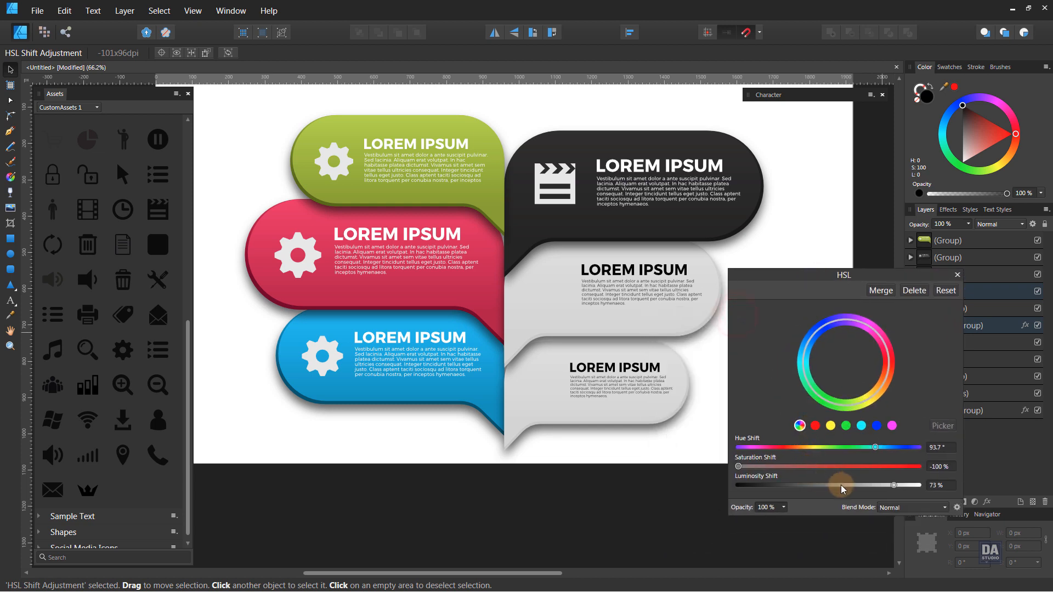
pyautogui.moveTo(841, 486); pyautogui.dragTo(827, 486)
pyautogui.moveTo(738, 466); pyautogui.dragTo(848, 456)
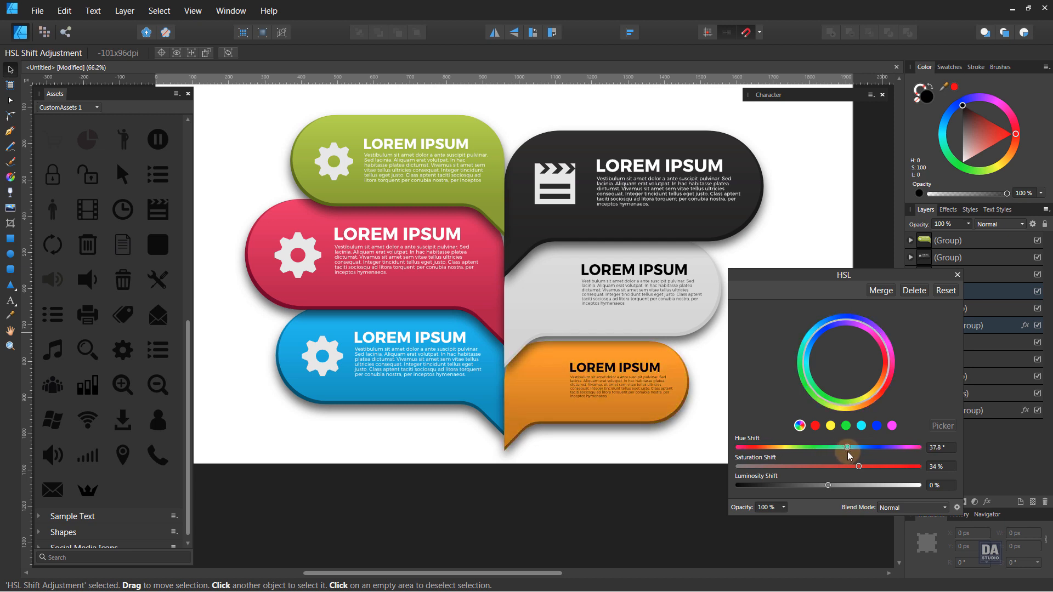
pyautogui.click(957, 275)
# Change the heading and body text in the orange bubble to white
pyautogui.click(643, 387)
pyautogui.doubleClick(641, 384)
pyautogui.click(651, 366)
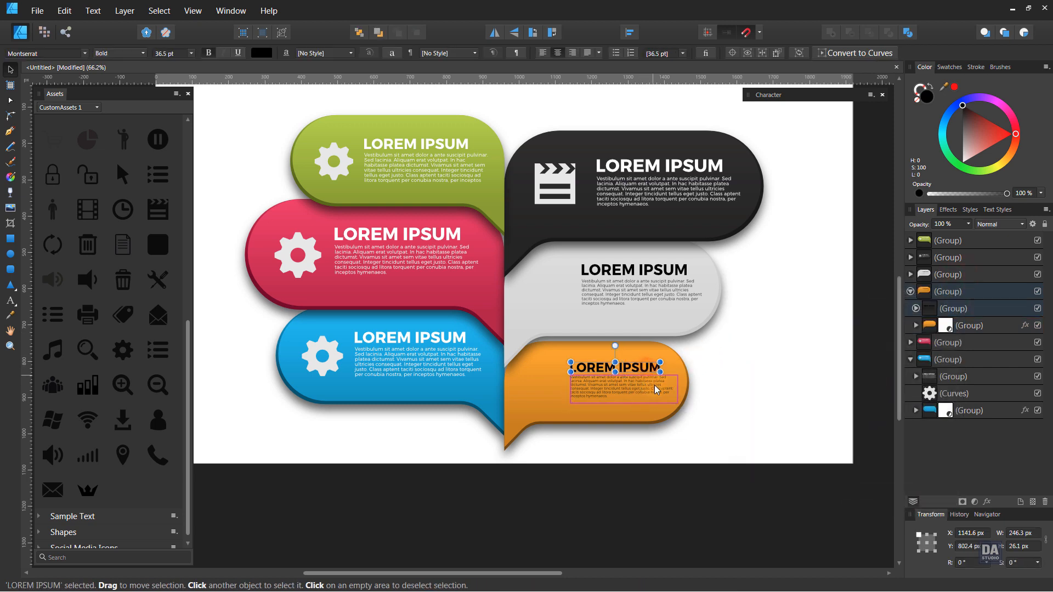
pyautogui.keyDown('shift'); pyautogui.click(652, 384); pyautogui.keyUp('shift')
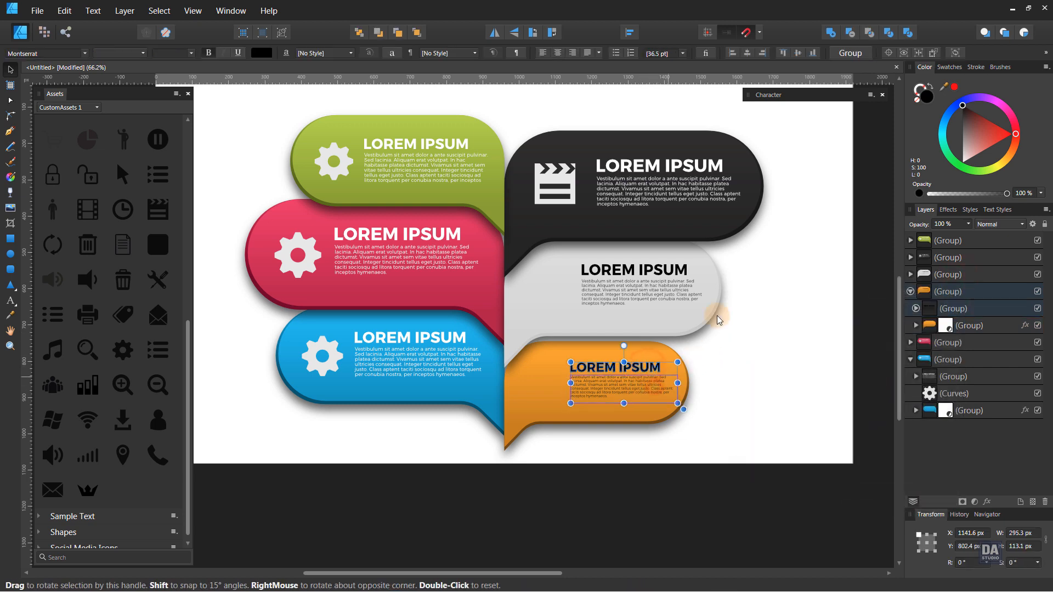
pyautogui.click(773, 380)
# Move the orange bubble up slightly so it sits directly against the light grey bubble above it
pyautogui.moveTo(620, 344); pyautogui.dragTo(625, 349)
pyautogui.click(626, 410)
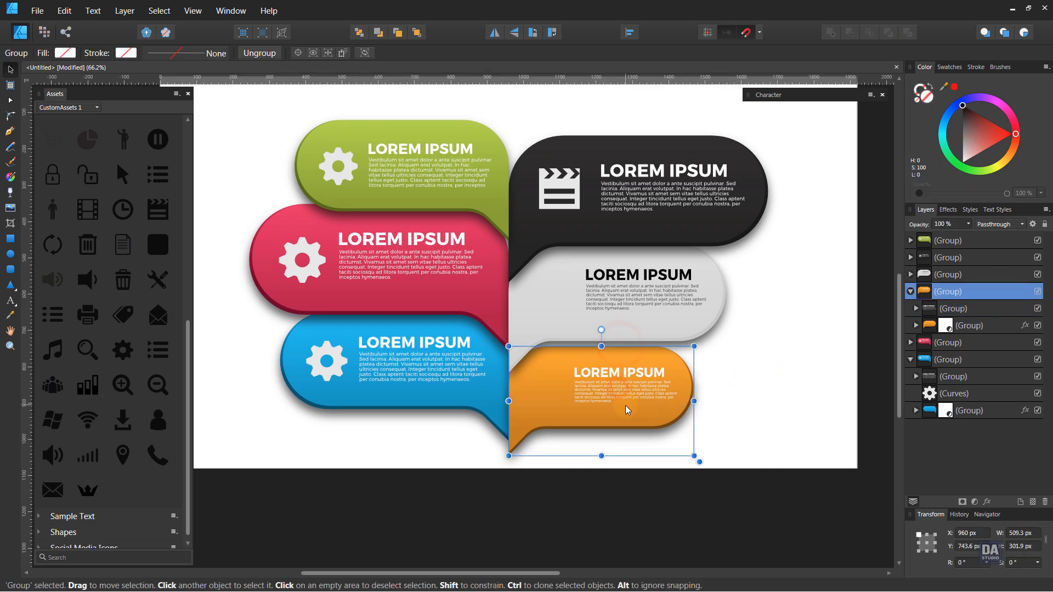
pyautogui.moveTo(628, 407); pyautogui.dragTo(626, 400)
pyautogui.click(716, 408)
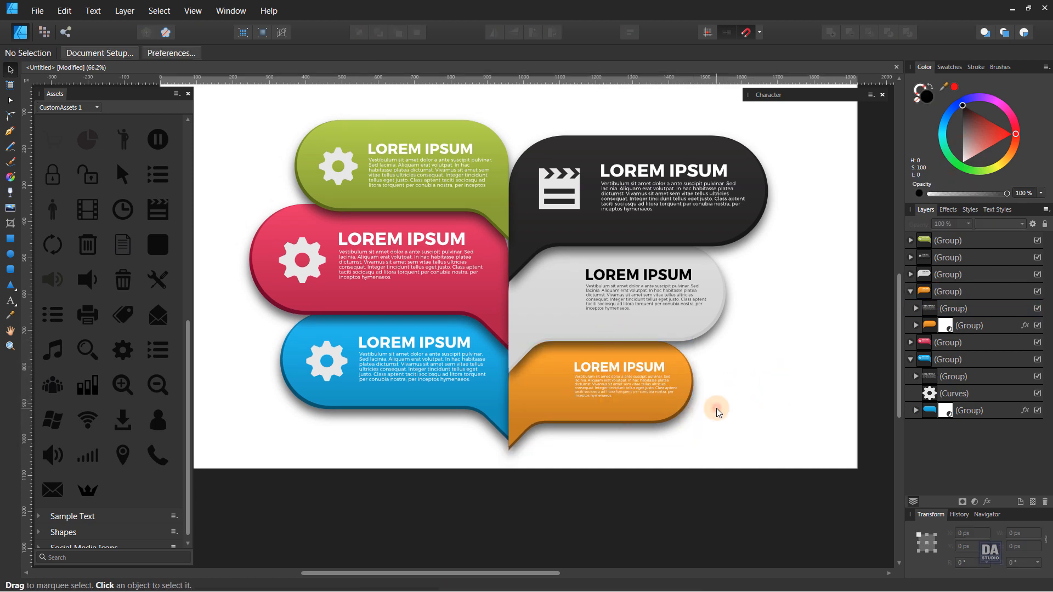
# Place a person icon about 61 × 145 px in the light grey bubble and a white trash icon about 70 × 78 px in the orange bubble
pyautogui.click(303, 259)
pyautogui.moveTo(52, 209); pyautogui.dragTo(566, 320)
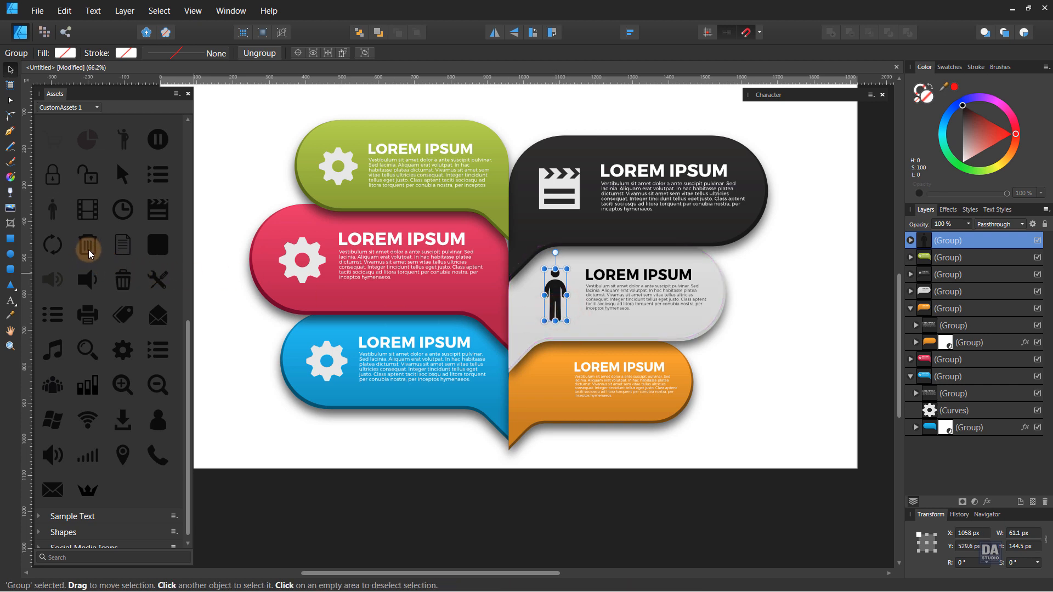
pyautogui.moveTo(89, 254); pyautogui.dragTo(559, 400)
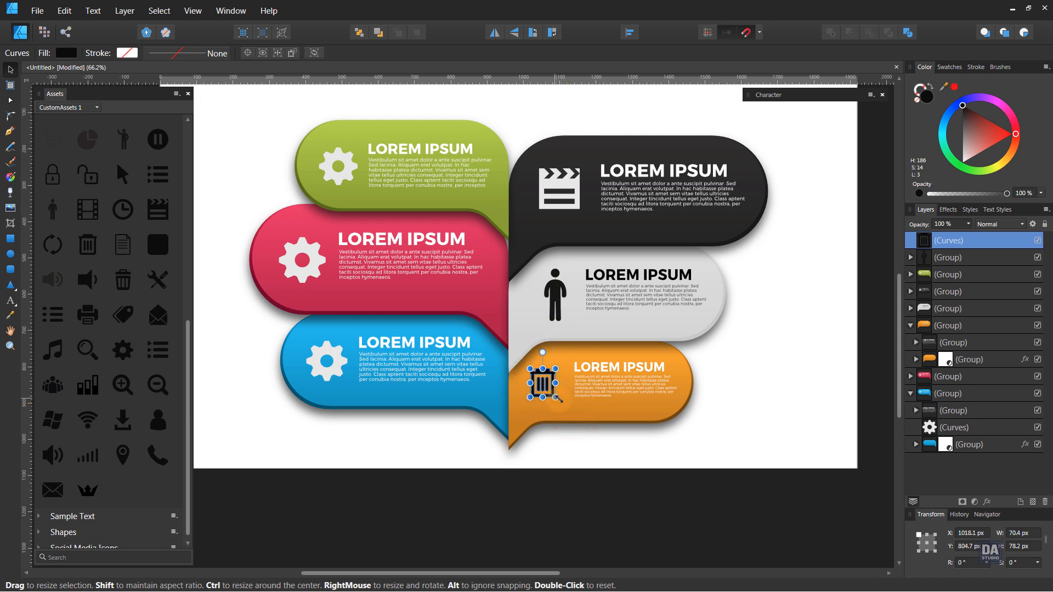
pyautogui.click(964, 162)
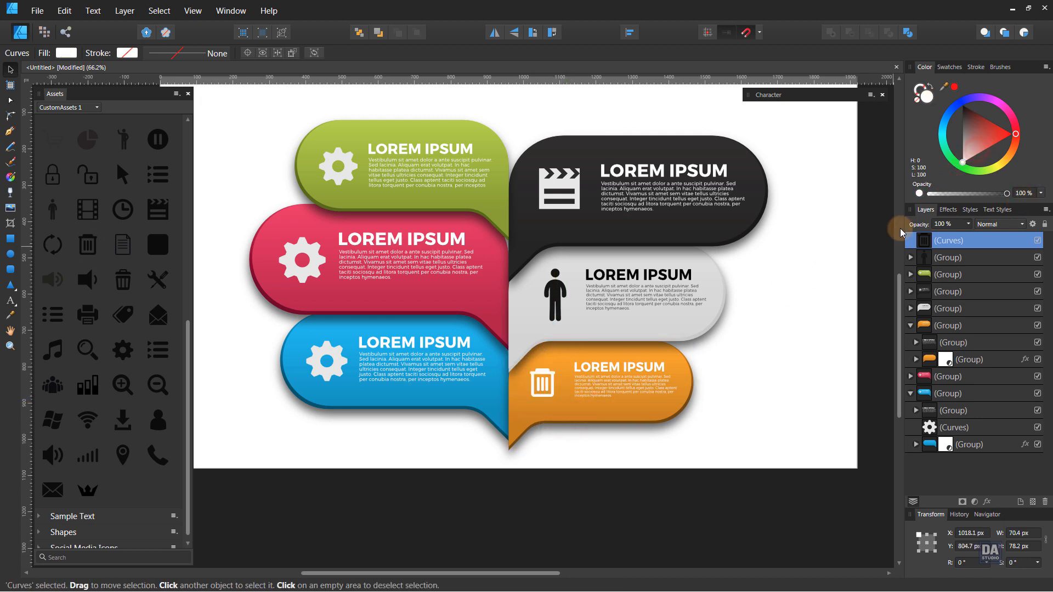
pyautogui.click(824, 385)
pyautogui.moveTo(545, 391); pyautogui.dragTo(553, 386)
pyautogui.click(616, 453)
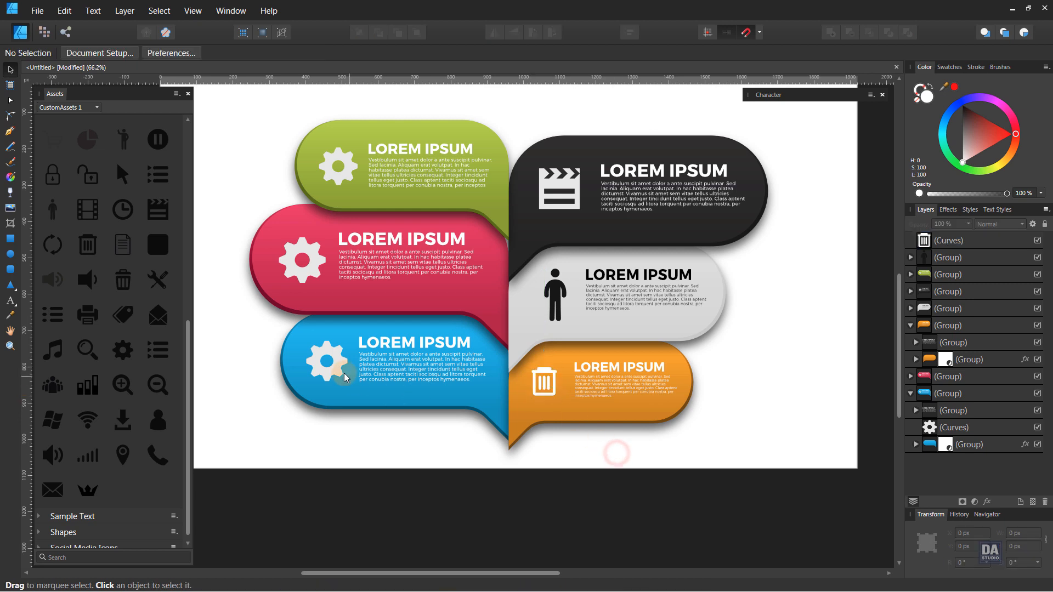
# Delete the gear icons from the blue and red bubbles
pyautogui.click(339, 378)
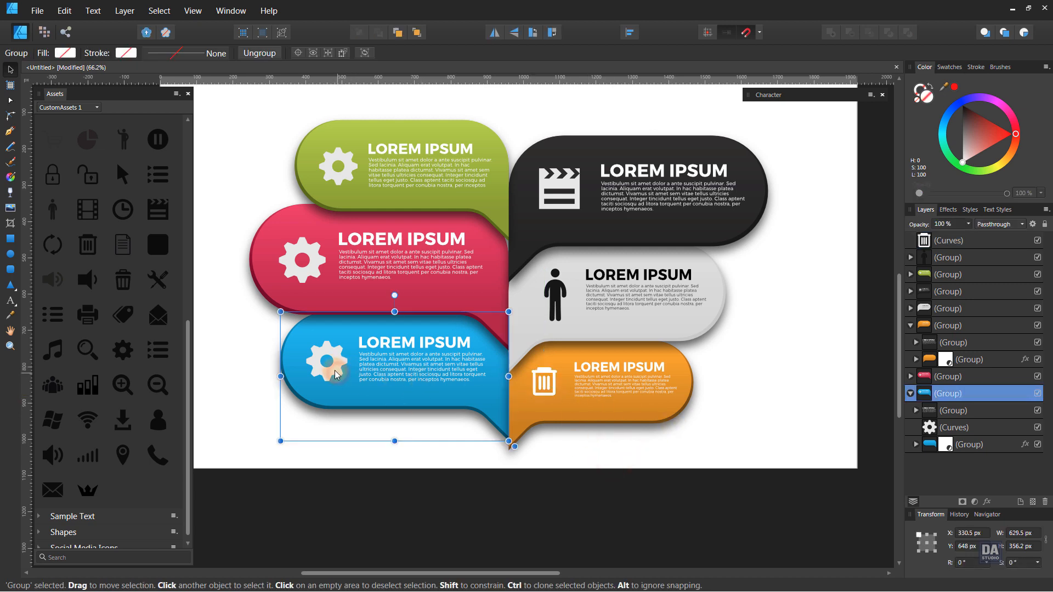
pyautogui.doubleClick(339, 377)
pyautogui.press('Delete')
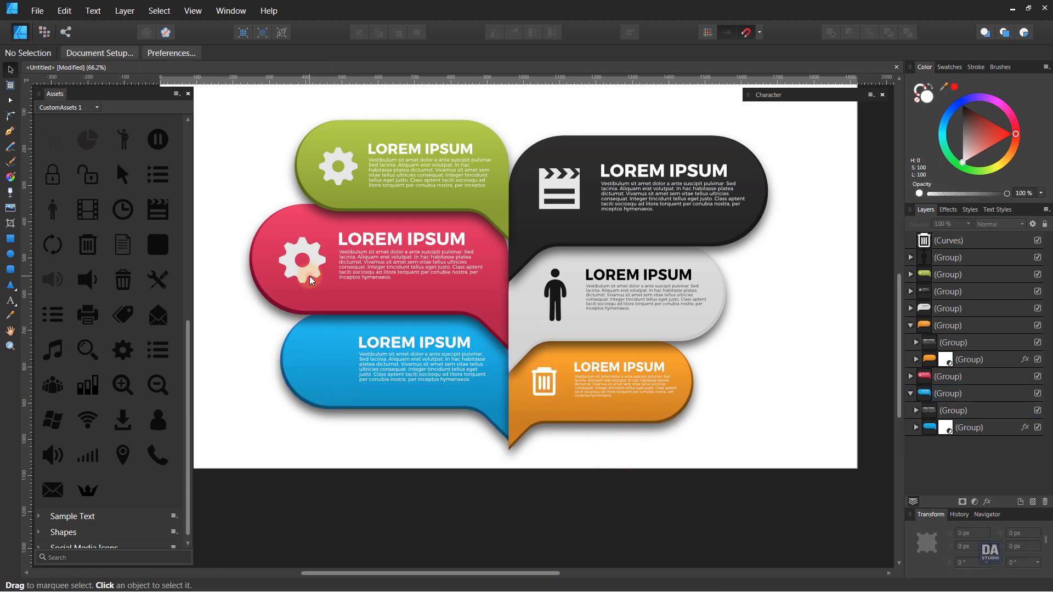
pyautogui.doubleClick(311, 281)
pyautogui.press('Delete')
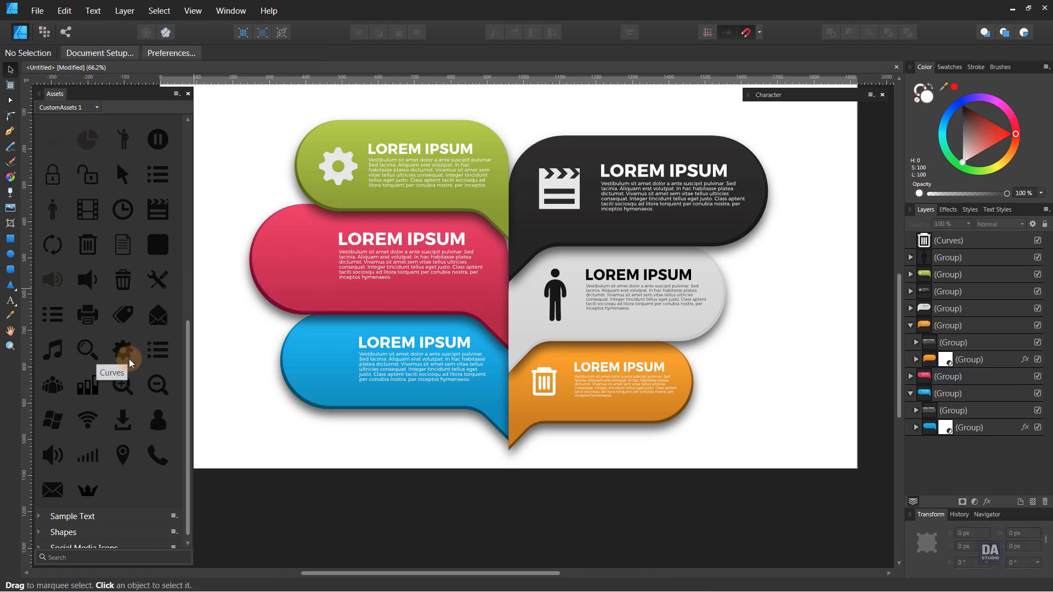
# Place a white Windows logo about 109 × 99 px in the red bubble and a white speaker icon about 106 × 108 px in the blue one
pyautogui.moveTo(53, 420); pyautogui.dragTo(301, 259)
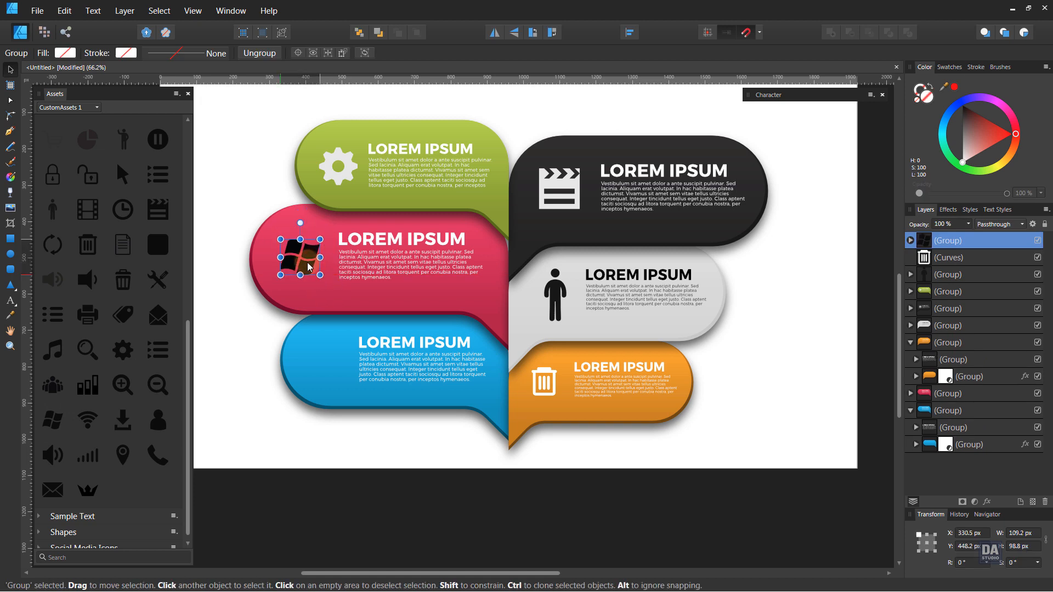
pyautogui.click(961, 164)
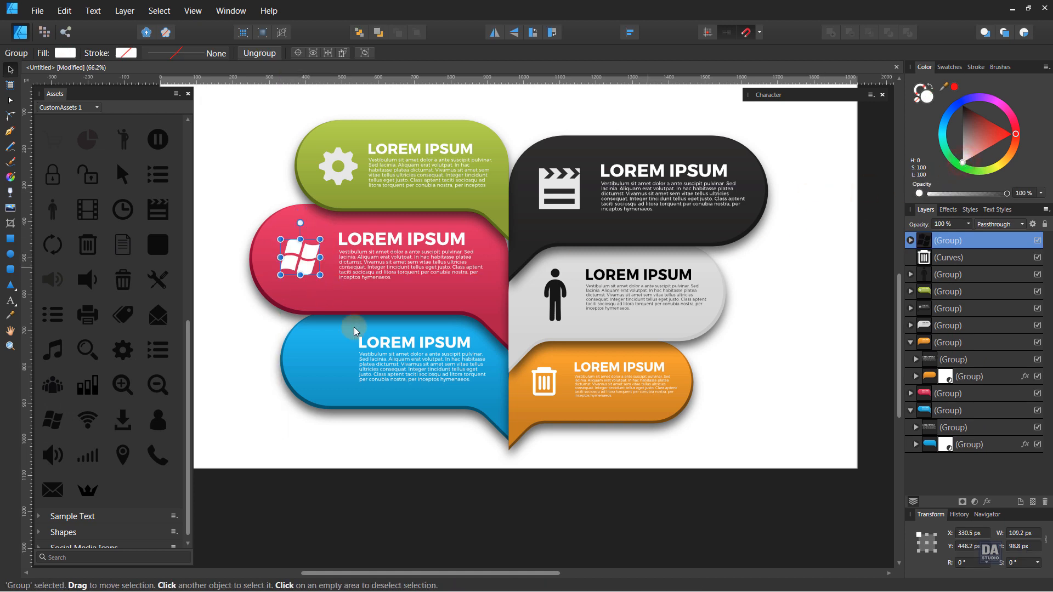
pyautogui.moveTo(55, 458); pyautogui.dragTo(321, 365)
pyautogui.moveTo(352, 396); pyautogui.dragTo(319, 373)
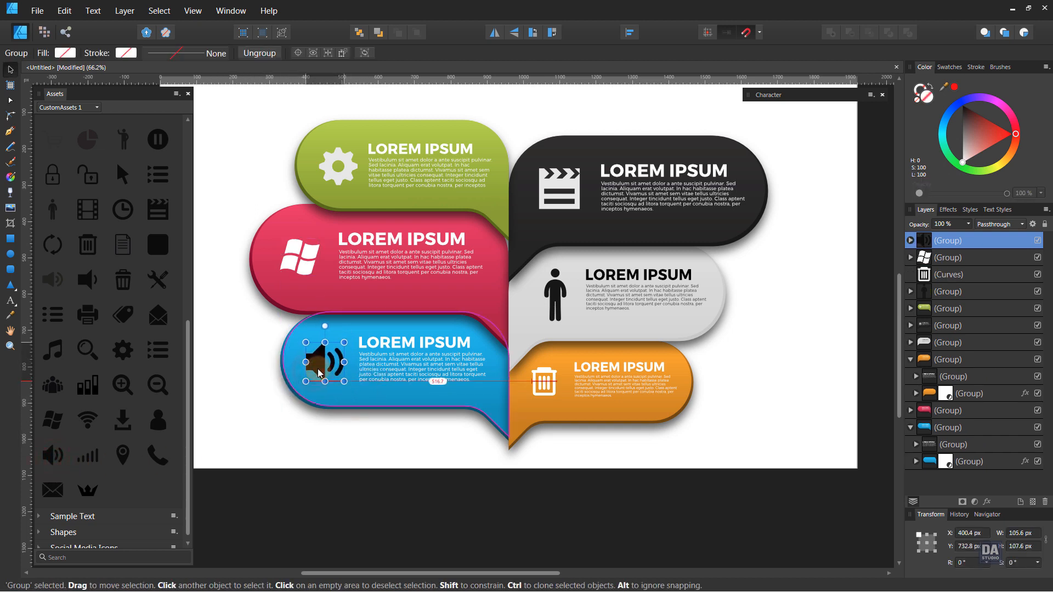
pyautogui.click(967, 156)
pyautogui.click(764, 419)
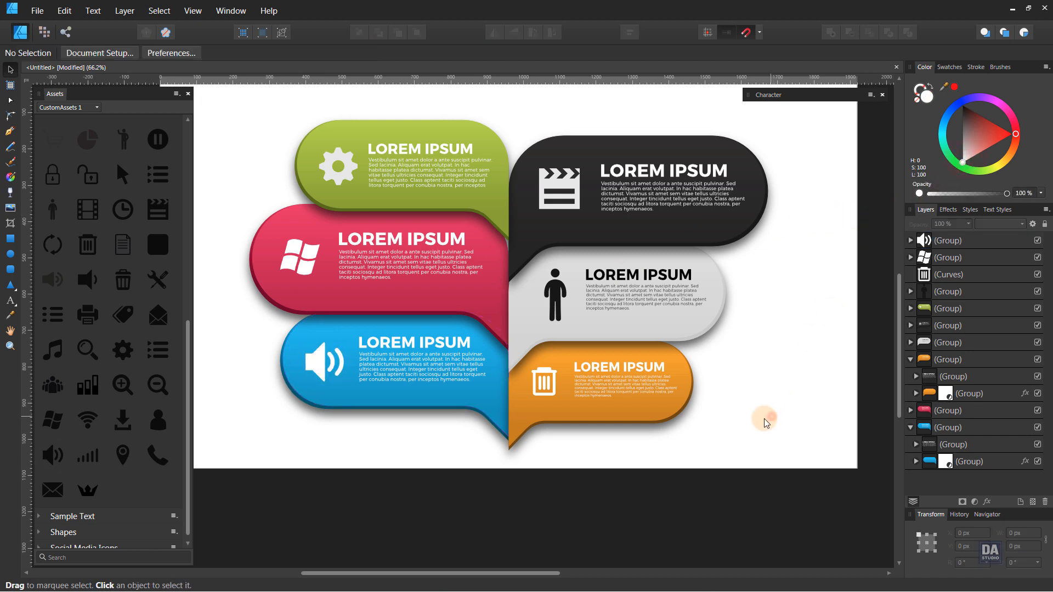
# Recolour the gear icon in the green bubble pure white
pyautogui.click(344, 179)
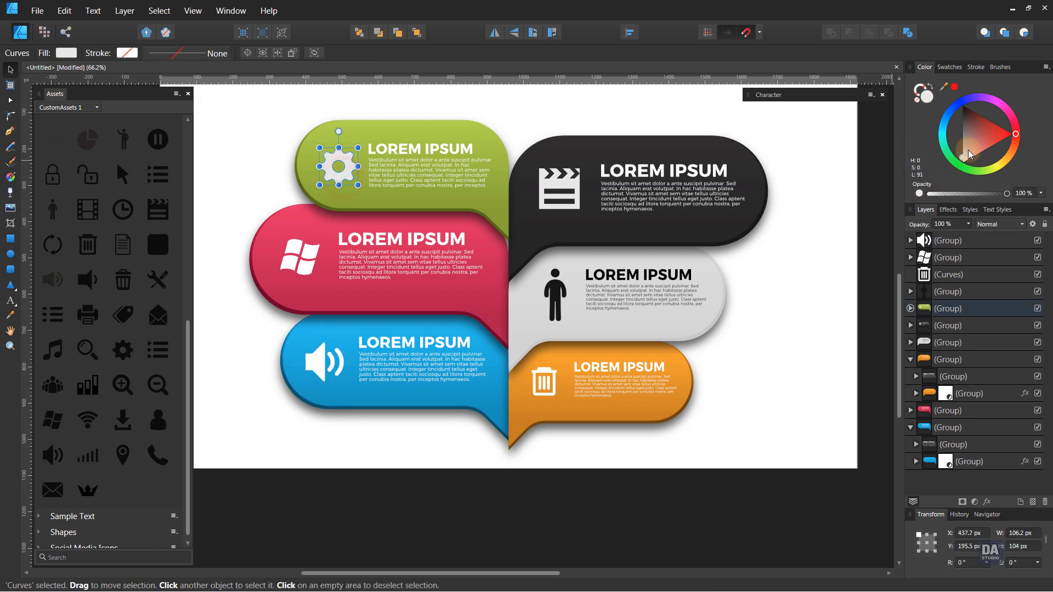
pyautogui.click(792, 317)
# Collapse the Assets panel and fit the whole page in view to examine the finished infographic
pyautogui.press('z')
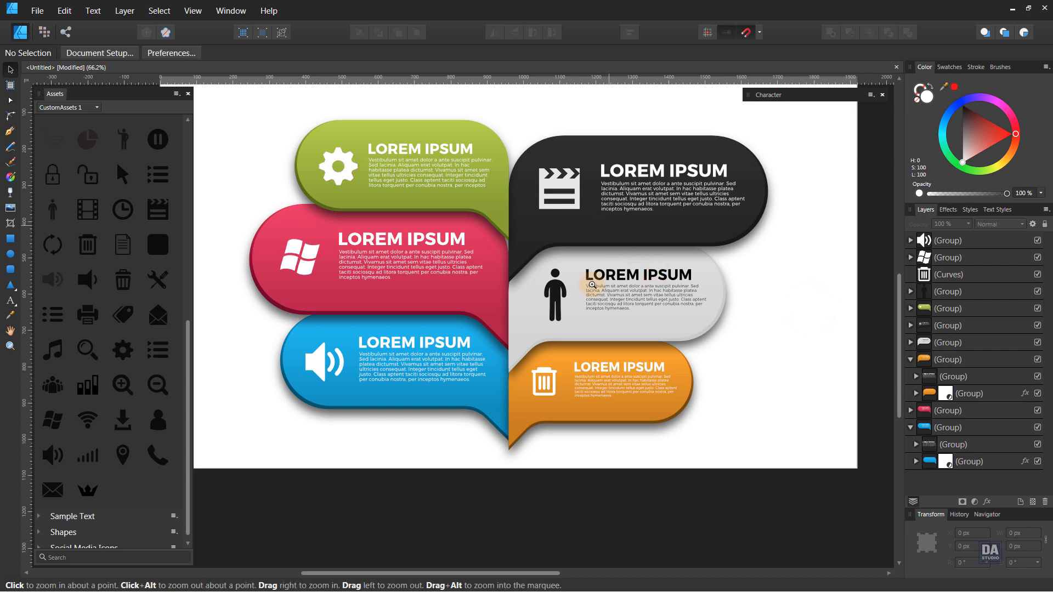
pyautogui.moveTo(477, 256); pyautogui.dragTo(340, 245)
pyautogui.moveTo(542, 252); pyautogui.dragTo(564, 305)
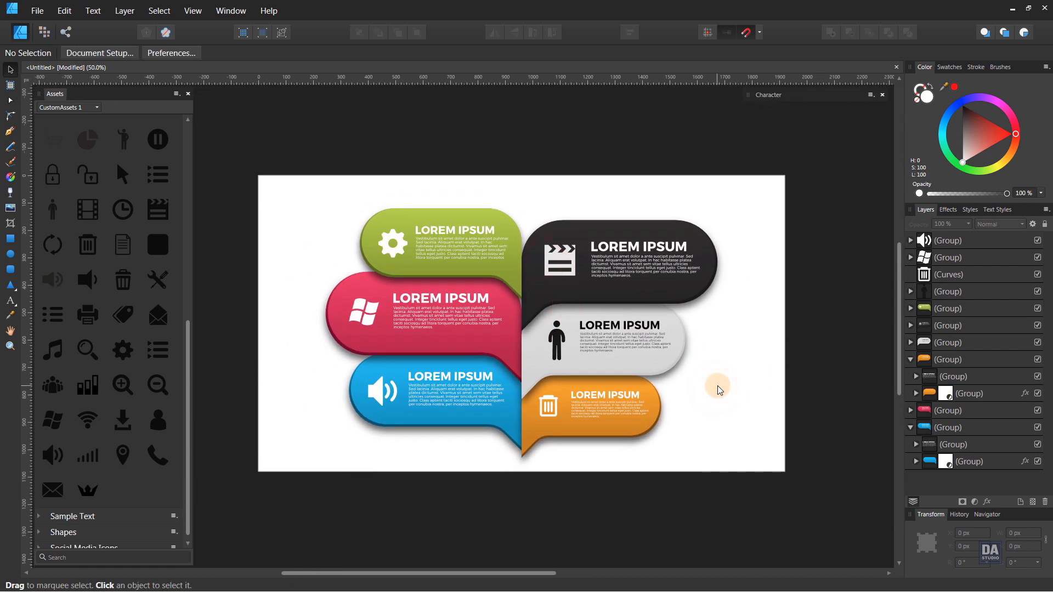
pyautogui.click(122, 94)
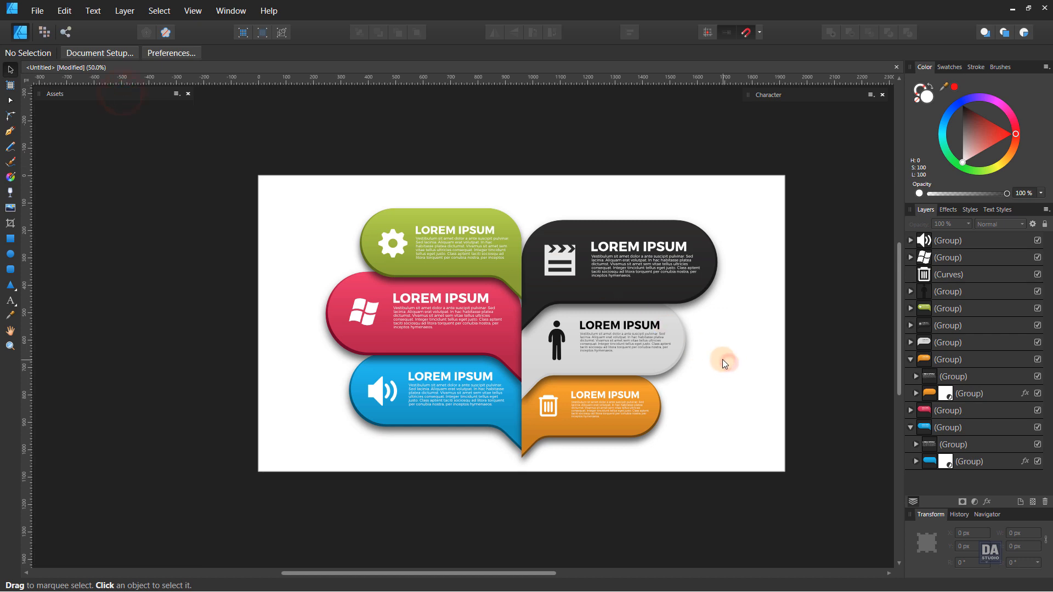
pyautogui.hotkey('ctrl', '0')
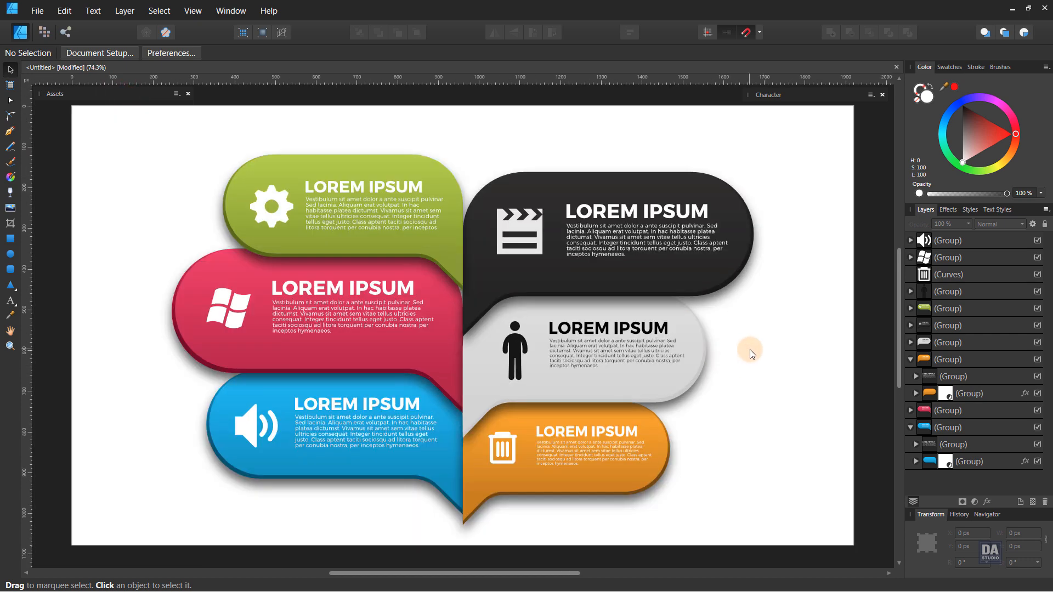